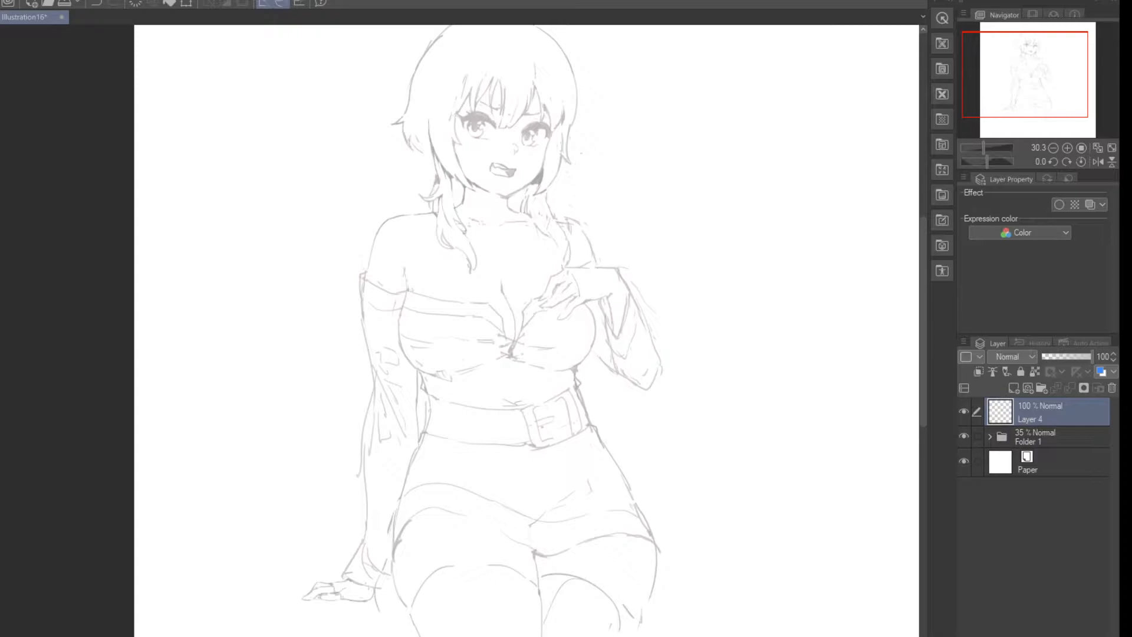
Step: Try a short, thin pen stroke on Layer 4 in the empty area beside the character's head
scroll(565, 58, "up", 4)
scroll(422, 81, "up", 1)
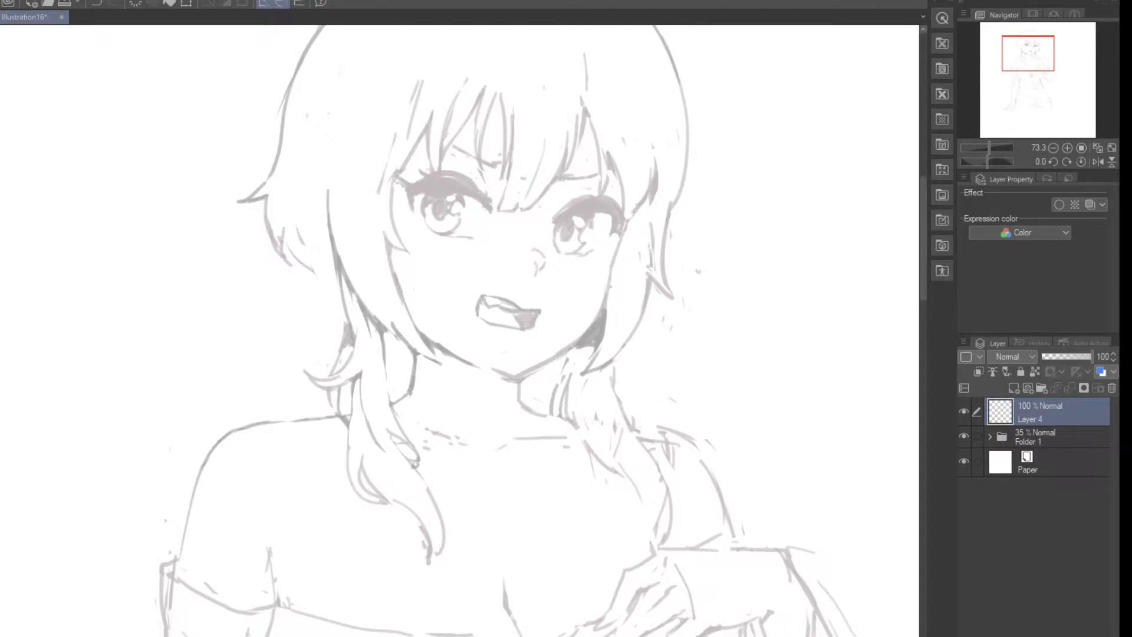
mouse_move(176, 157)
left_mouse_down()
mouse_move(167, 217)
mouse_move(178, 245)
left_mouse_up()
key("ctrl+z")
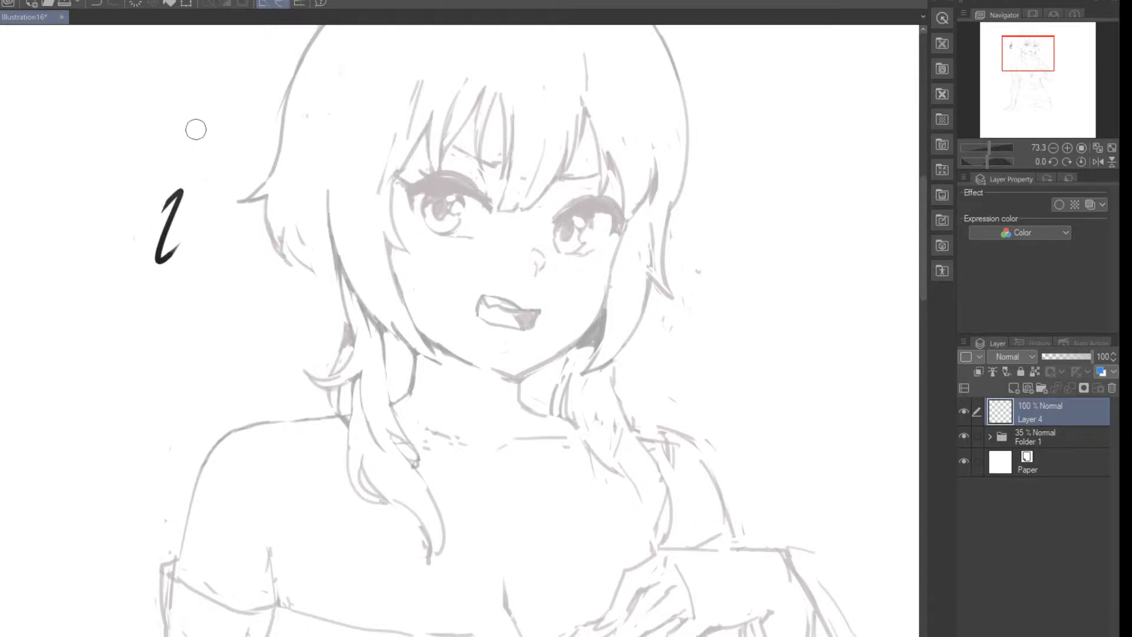
key("ctrl+z")
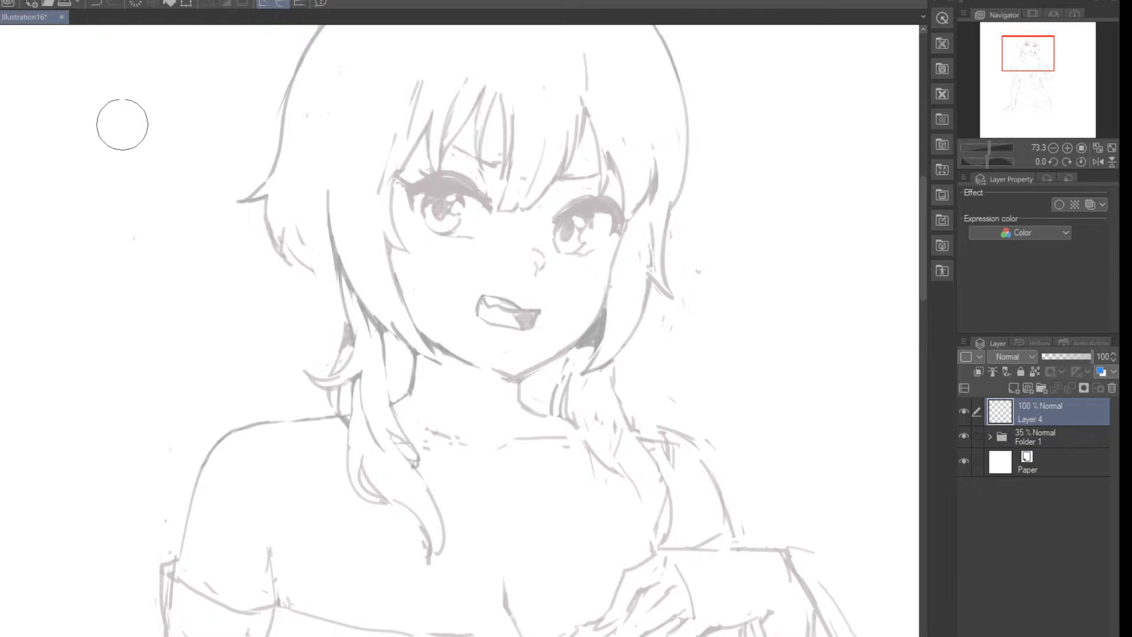
Step: Try broad vertical strokes and heavy scribbles beside and over the head on Layer 4, and clear them
left_click_drag(119, 74, 143, 287)
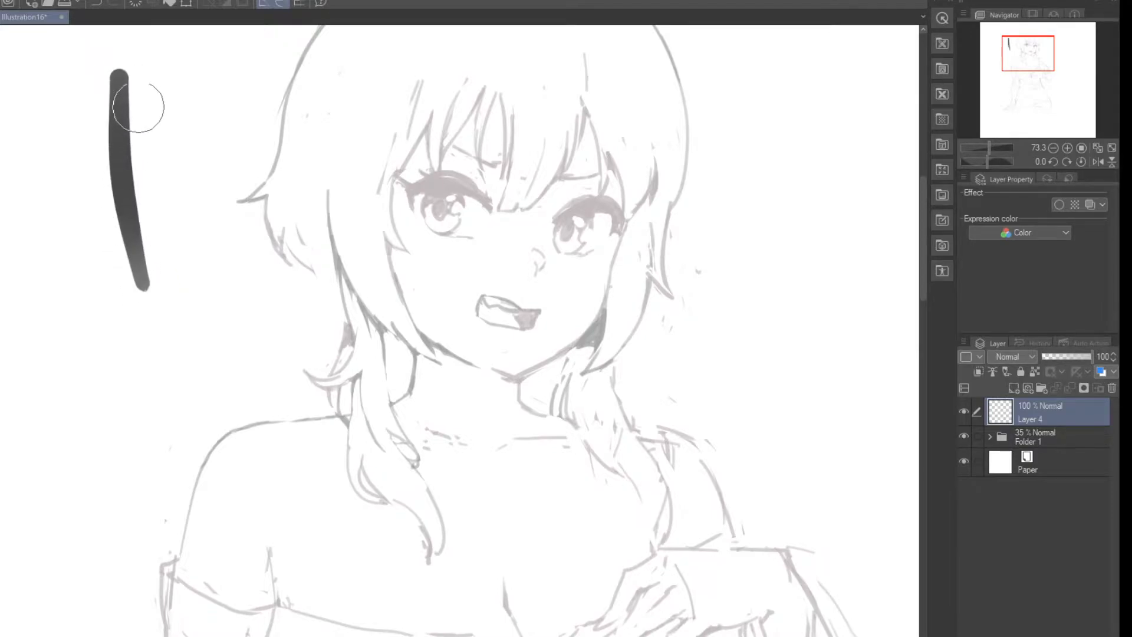
left_click_drag(145, 109, 187, 339)
left_click_drag(176, 73, 234, 351)
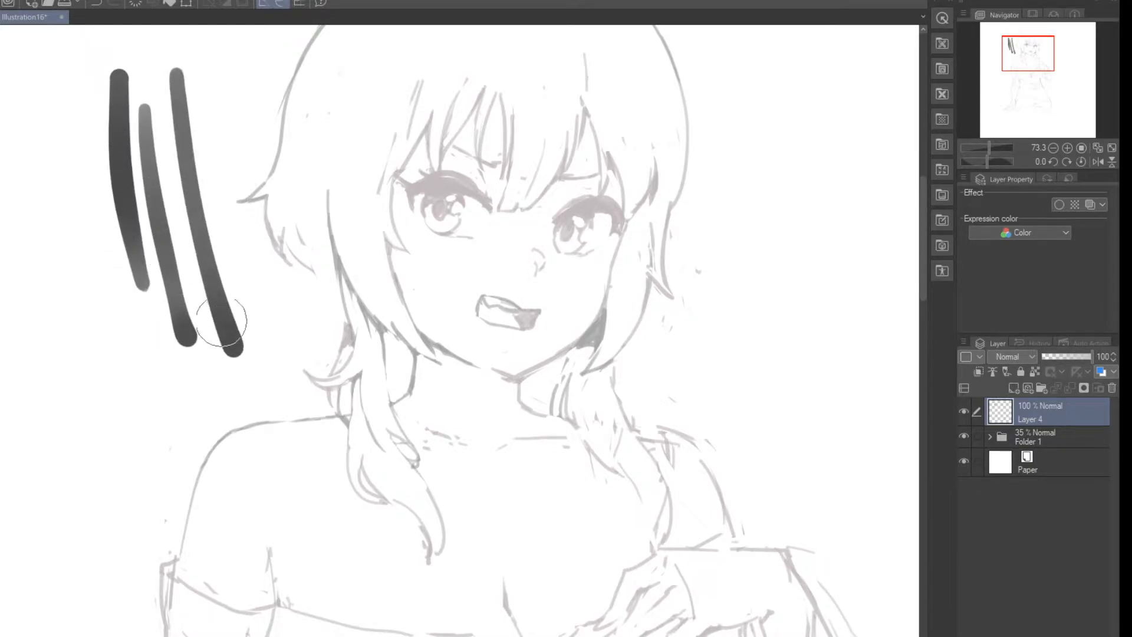
left_click(227, 369)
mouse_move(62, 66)
left_mouse_down()
mouse_move(101, 392)
mouse_move(171, 370)
left_mouse_up()
mouse_move(133, 126)
left_mouse_down()
mouse_move(197, 328)
mouse_move(285, 315)
mouse_move(297, 237)
mouse_move(234, 224)
left_mouse_up()
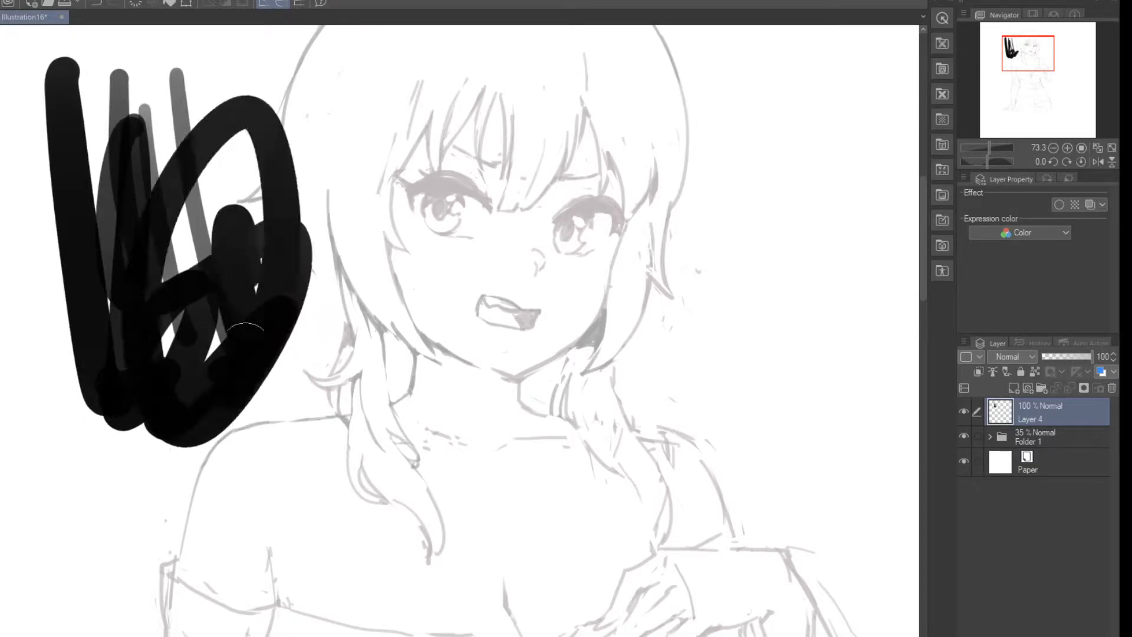
mouse_move(343, 89)
left_mouse_down()
mouse_move(358, 380)
mouse_move(378, 394)
left_mouse_up()
mouse_move(556, 138)
left_mouse_down()
mouse_move(563, 434)
mouse_move(586, 146)
mouse_move(590, 435)
left_mouse_up()
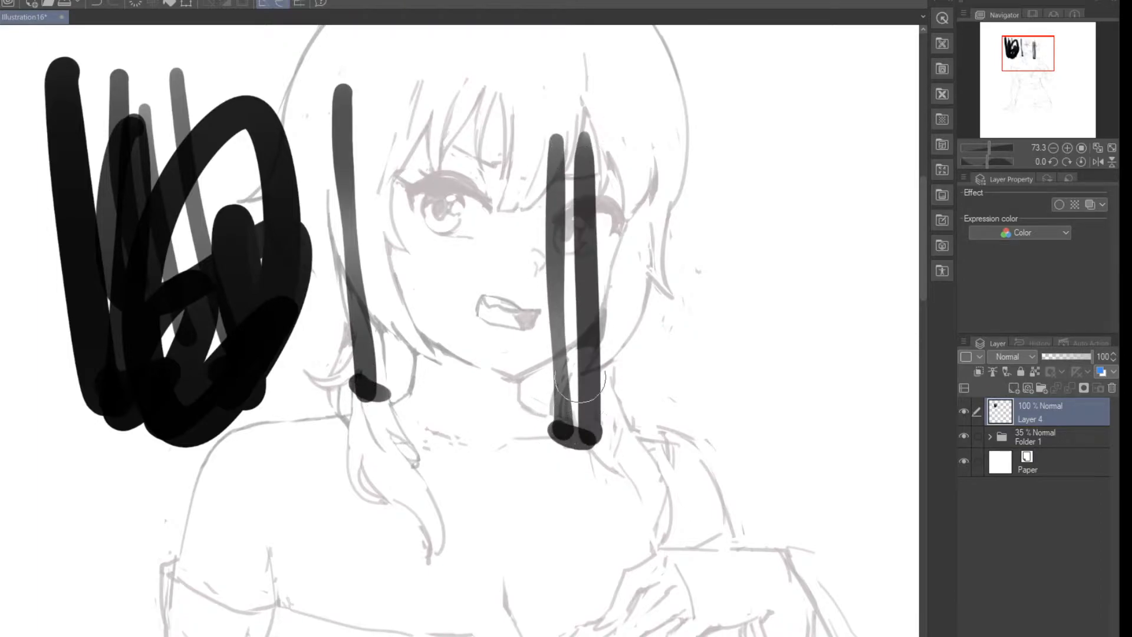
left_click(1112, 388)
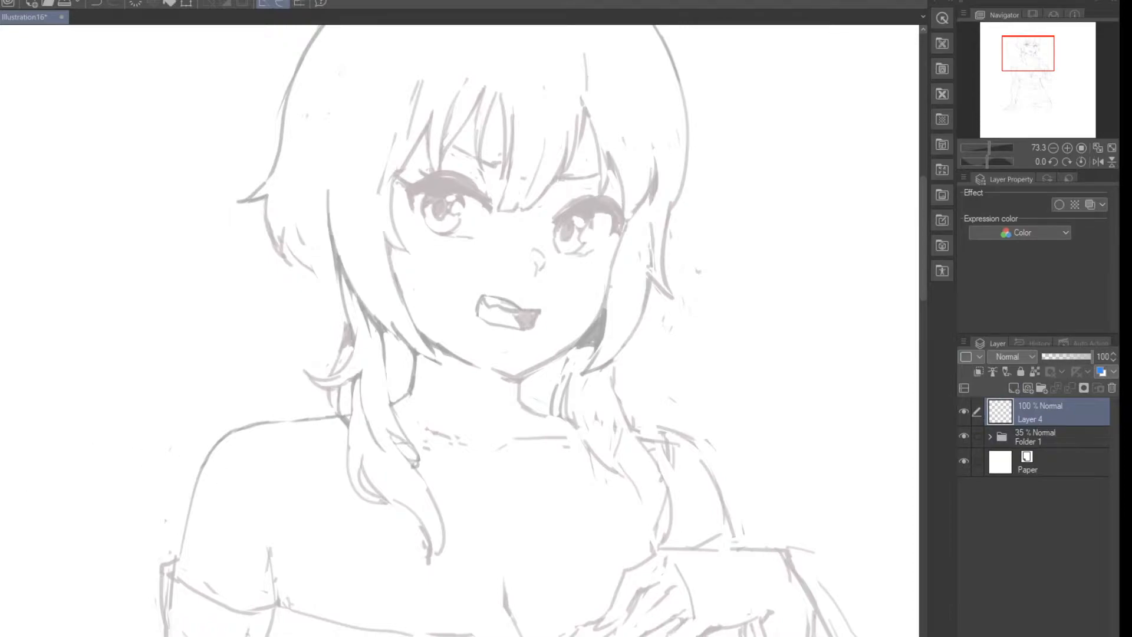
Step: Ink the outer and inner contours of the hair lock beside the cheek on Layer 4, redrawing imprecise strokes
left_click_drag(328, 187, 382, 320)
key("ctrl+z")
mouse_move(329, 188)
left_mouse_down()
mouse_move(376, 317)
mouse_move(361, 307)
mouse_move(421, 354)
left_mouse_up()
left_click_drag(384, 219, 403, 287)
key("ctrl+z")
left_click_drag(383, 230, 443, 366)
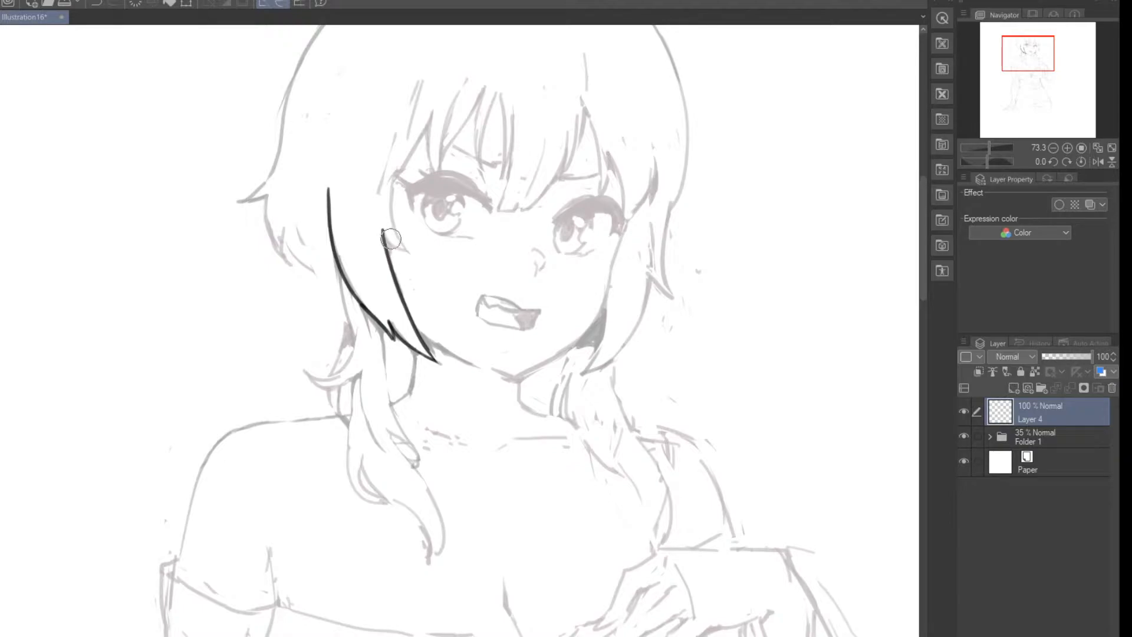
key("ctrl+z")
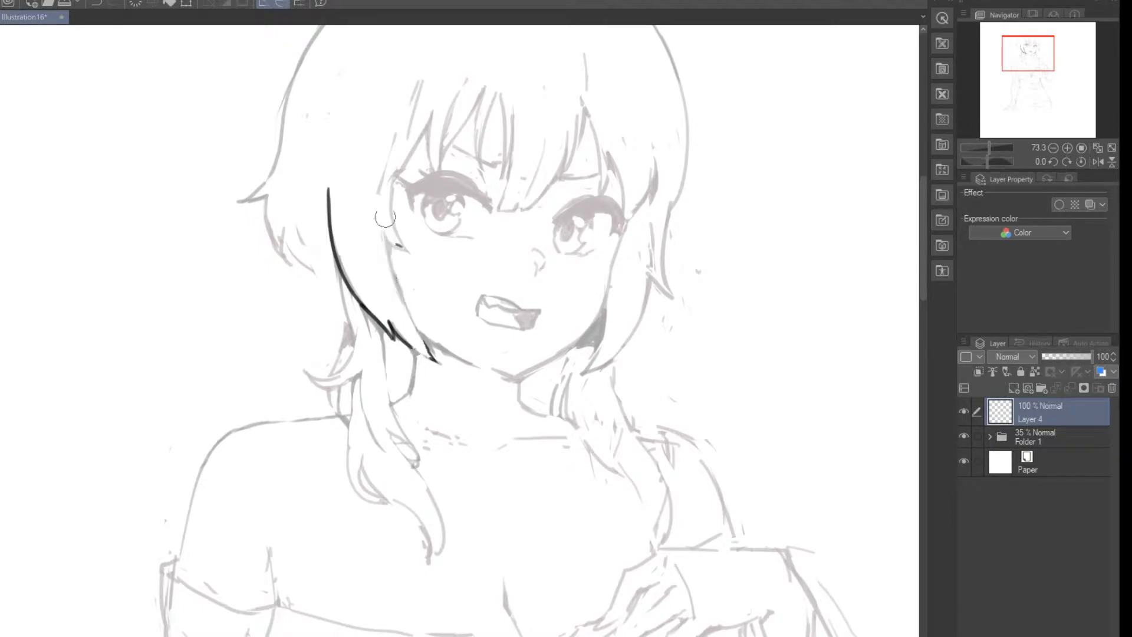
left_click_drag(434, 350, 436, 359)
Step: Try loose thin and thick pen scribbles beside the head and across the face, and clear Layer 4
mouse_move(200, 180)
left_mouse_down()
mouse_move(227, 336)
mouse_move(213, 383)
left_mouse_up()
mouse_move(231, 126)
left_mouse_down()
mouse_move(298, 322)
mouse_move(299, 360)
left_mouse_up()
mouse_move(138, 107)
left_mouse_down()
mouse_move(136, 338)
mouse_move(163, 283)
mouse_move(150, 361)
left_mouse_up()
mouse_move(171, 36)
left_mouse_down()
mouse_move(149, 99)
mouse_move(223, 304)
mouse_move(176, 439)
left_mouse_up()
left_click_drag(236, 430, 262, 459)
mouse_move(265, 333)
left_mouse_down()
mouse_move(192, 348)
mouse_move(341, 330)
left_mouse_up()
left_click_drag(342, 379, 327, 424)
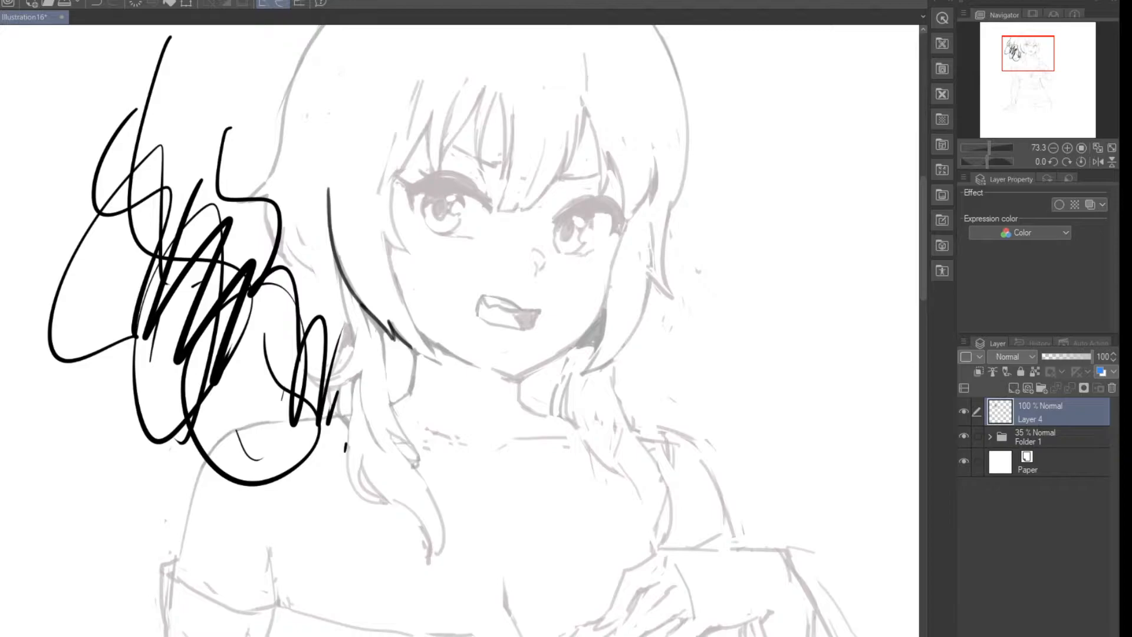
left_click_drag(437, 163, 495, 404)
left_click_drag(413, 168, 433, 366)
mouse_move(464, 421)
left_mouse_down()
mouse_move(471, 454)
mouse_move(500, 443)
mouse_move(498, 476)
mouse_move(453, 411)
left_mouse_up()
key("e")
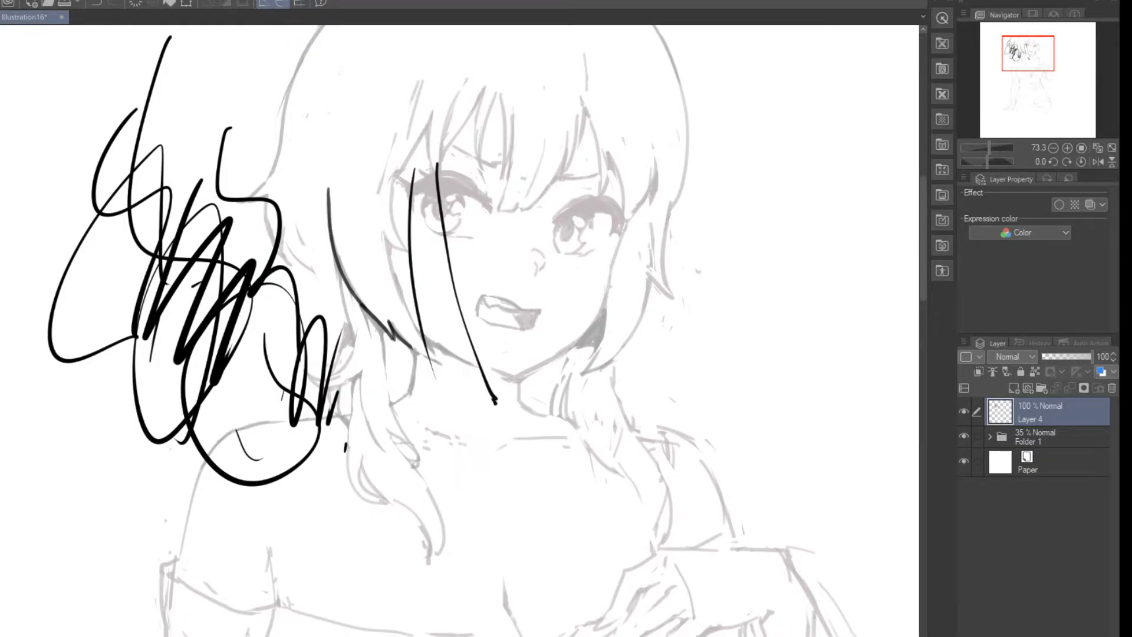
left_click(1110, 388)
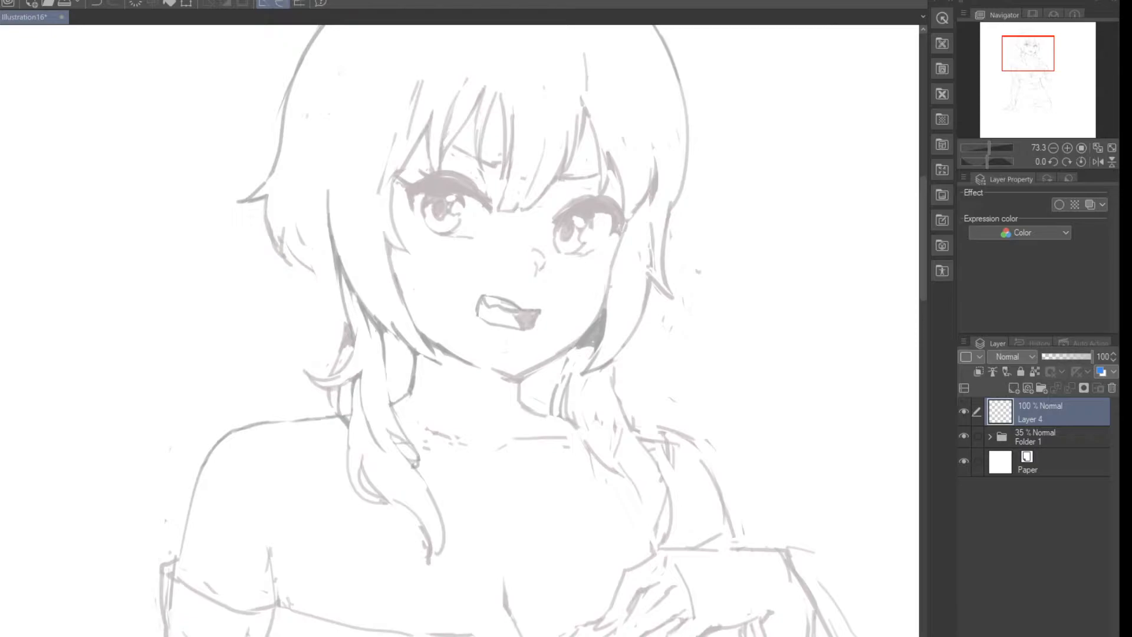
Step: Toggle the visibility of Folder 1 repeatedly to compare the canvas with and without the sketch
scroll(266, 229, "down", 4)
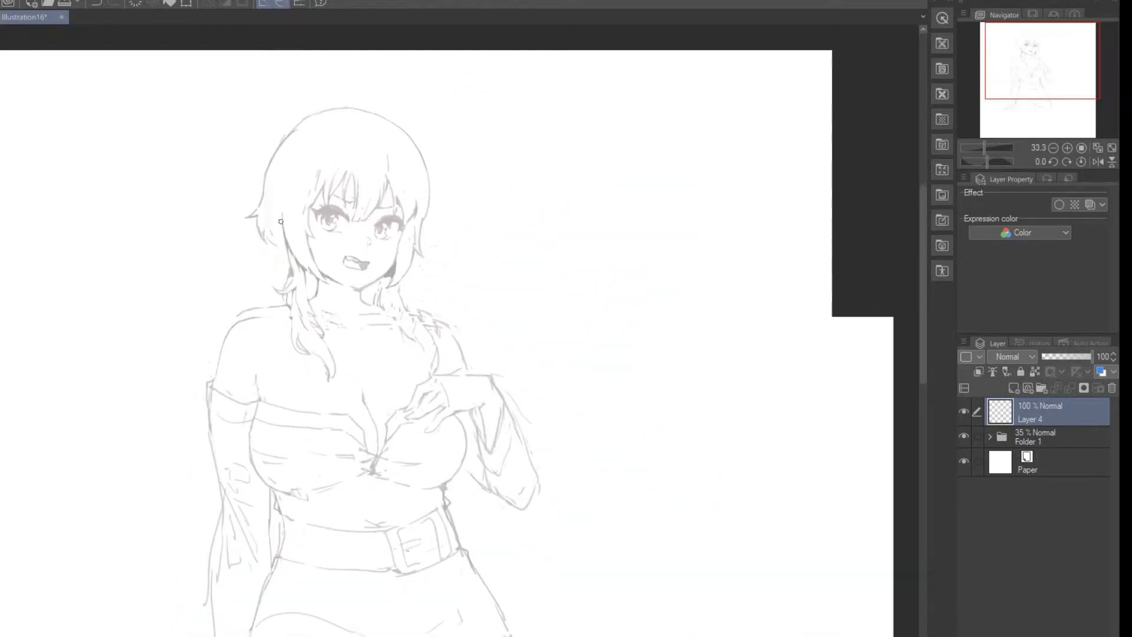
scroll(230, 322, "up", 2)
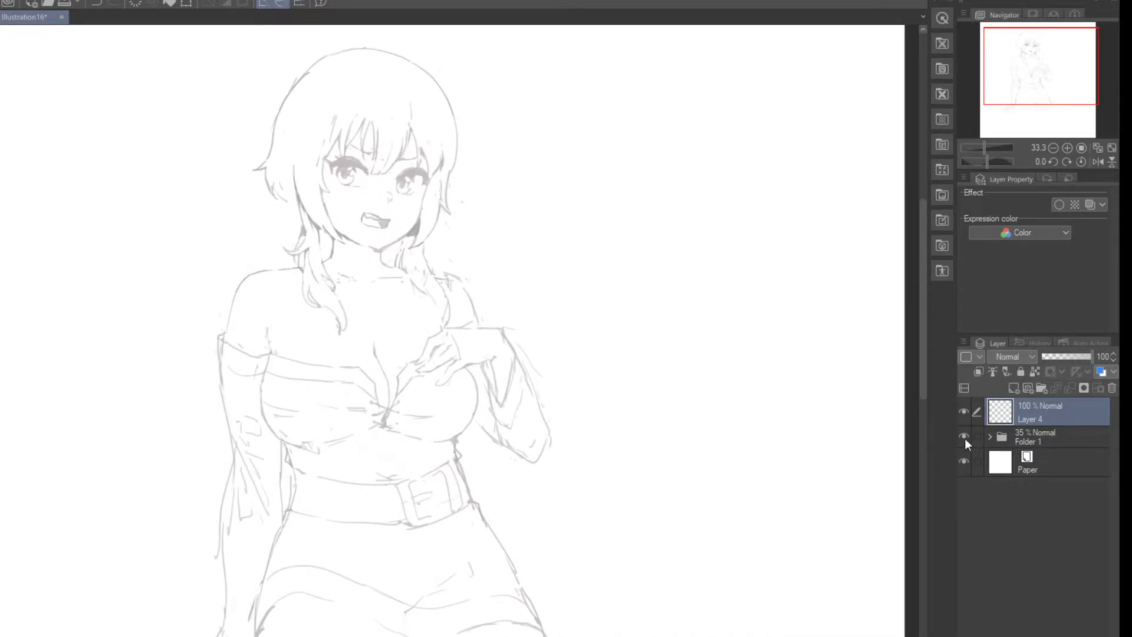
left_click(964, 437)
left_click(964, 437)
left_click(964, 436)
left_click(964, 436)
left_click(964, 437)
left_click(964, 436)
left_click(964, 436)
left_click(964, 437)
Step: Expand Folder 1, toggle the visibility of Layer 2 and of the whole folder, and collapse the folder
left_click(990, 437)
left_click(964, 460)
left_click(964, 459)
left_click(964, 460)
left_click(964, 460)
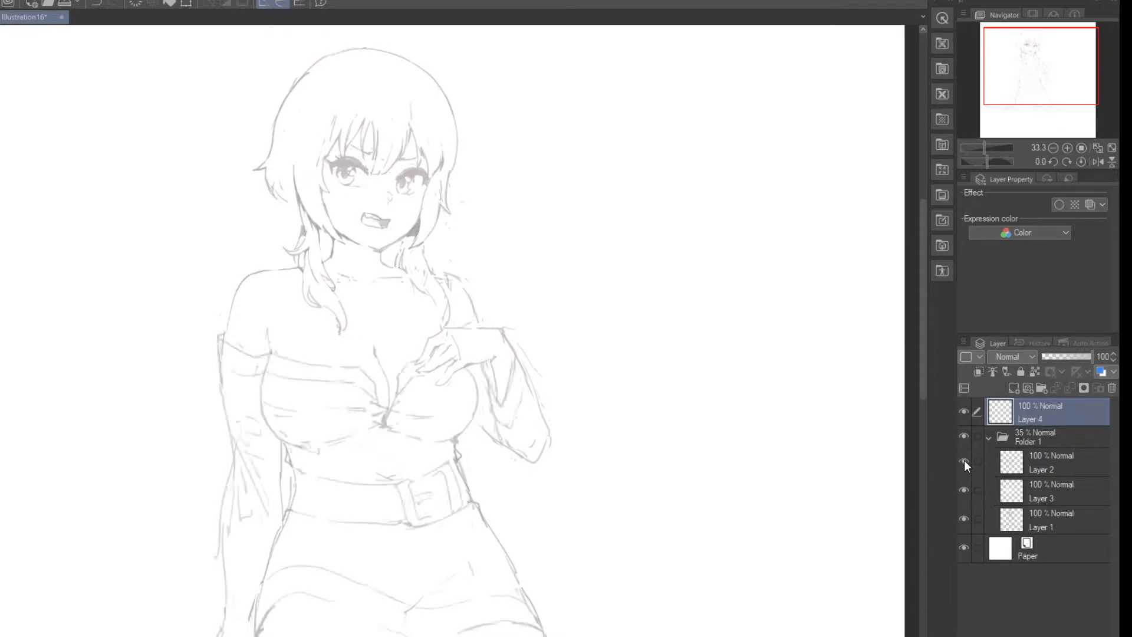
left_click(965, 441)
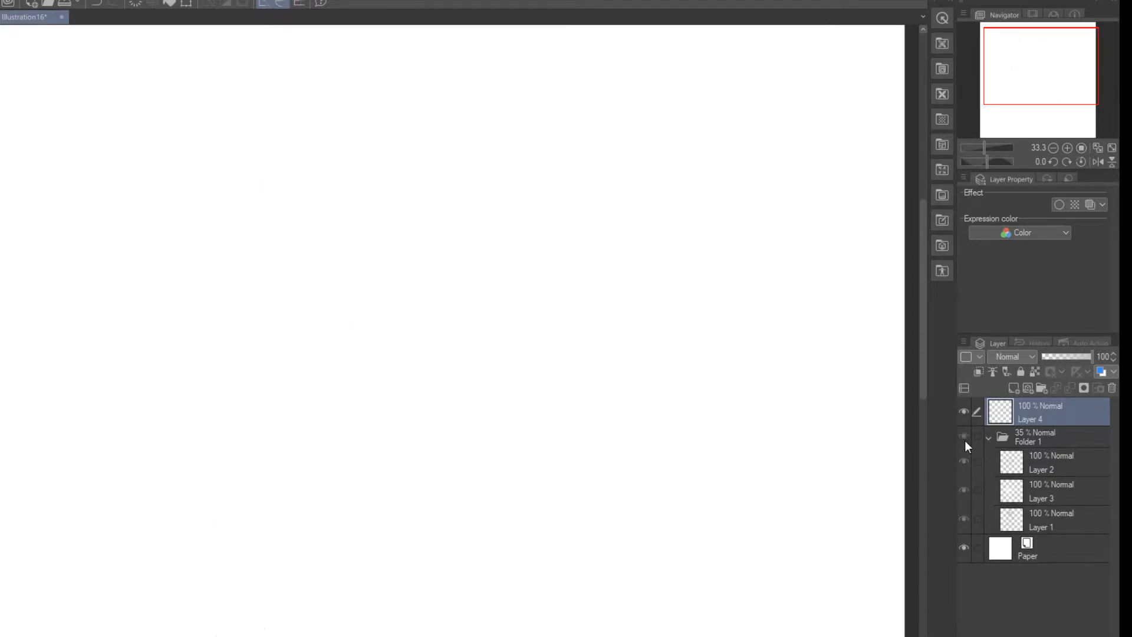
left_click(964, 441)
left_click(989, 437)
Step: Lower the opacity of Folder 1 to 32%
left_click(1024, 440)
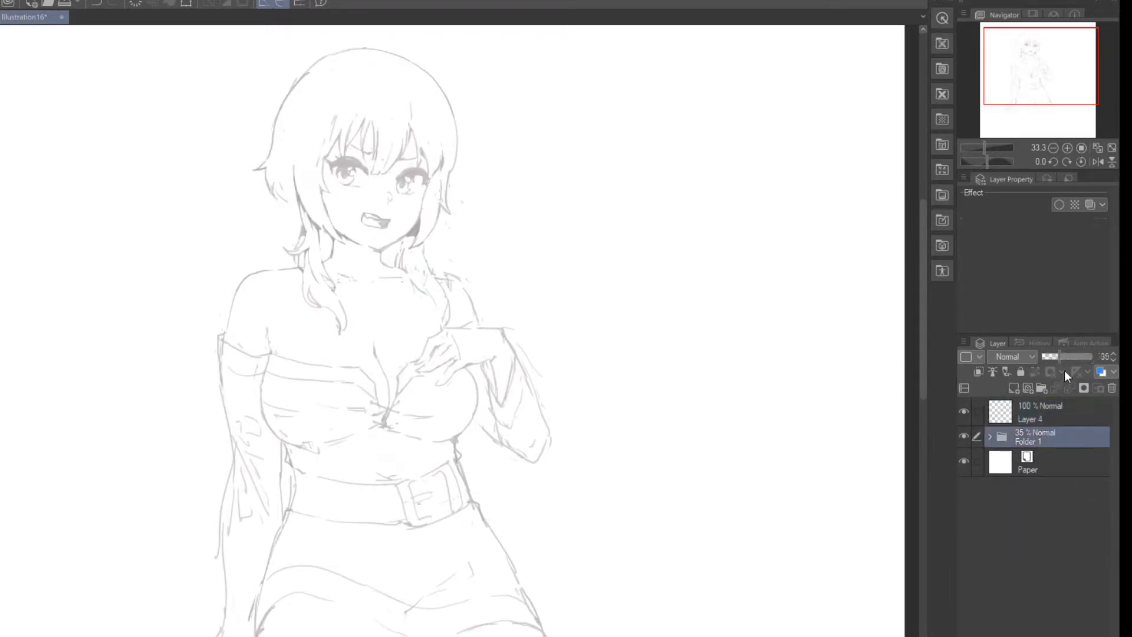
left_click(1090, 353)
left_click(1060, 356)
left_click_drag(1060, 356, 1058, 357)
Step: Enlarge the whole Folder 1 sketch proportionally until the figure spans about the full canvas height
scroll(348, 212, "down", 4)
scroll(342, 230, "up", 1)
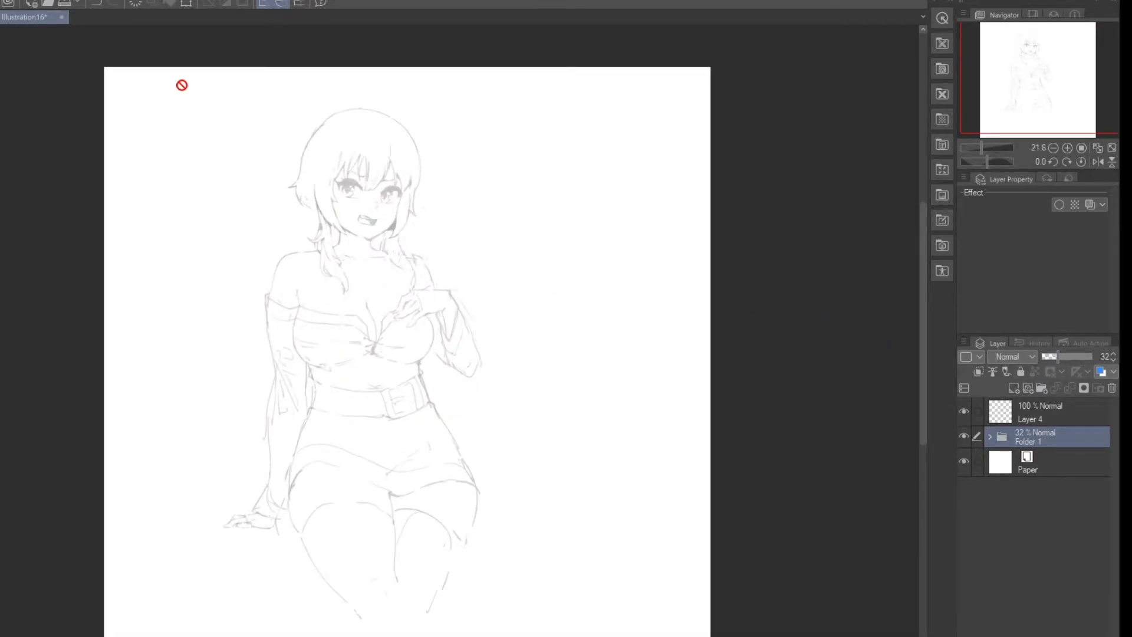
left_click(185, 5)
left_click_drag(483, 105, 610, 15)
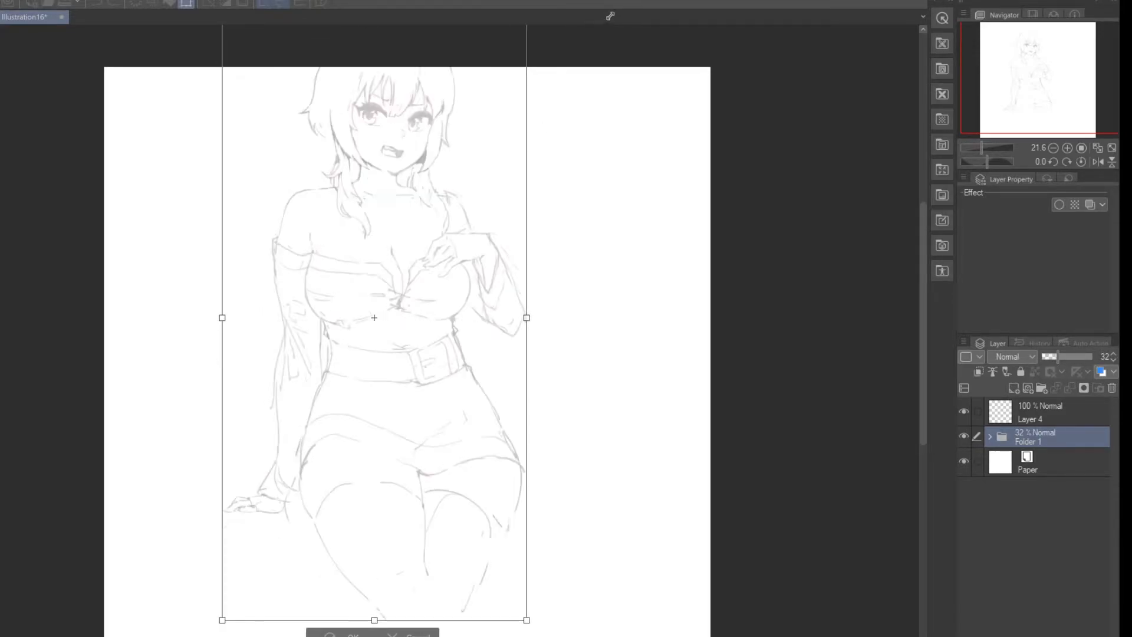
Step: Move the enlarged sketch fully inside the canvas, slightly left of centre with a small gap above the head
scroll(598, 116, "down", 2)
left_click_drag(506, 245, 507, 279)
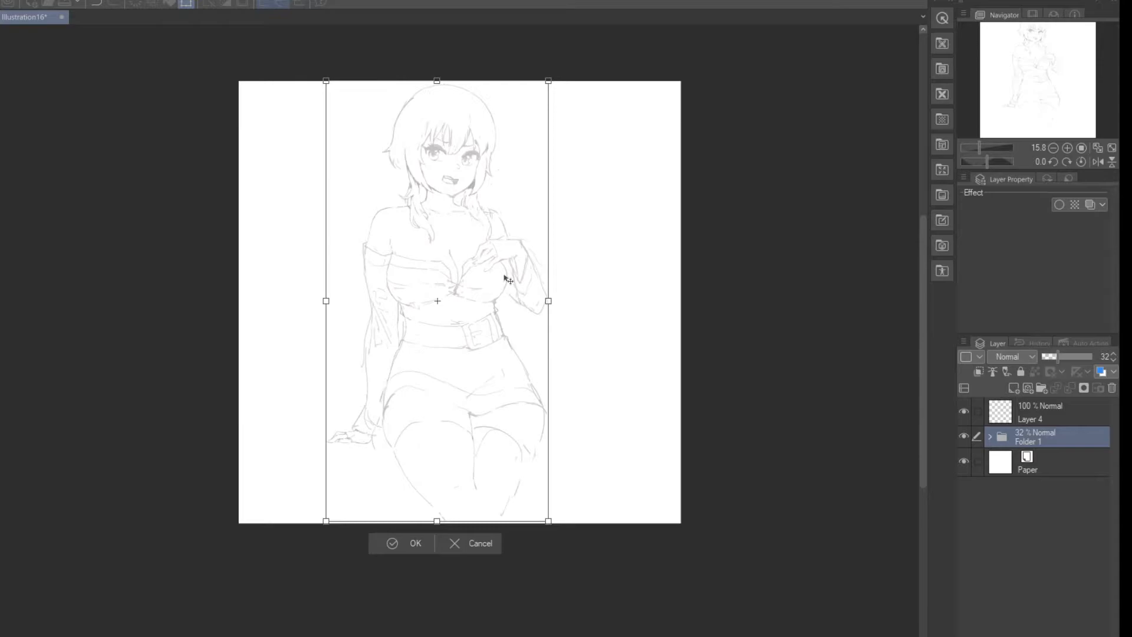
scroll(522, 117, "up", 1)
left_click_drag(557, 68, 559, 69)
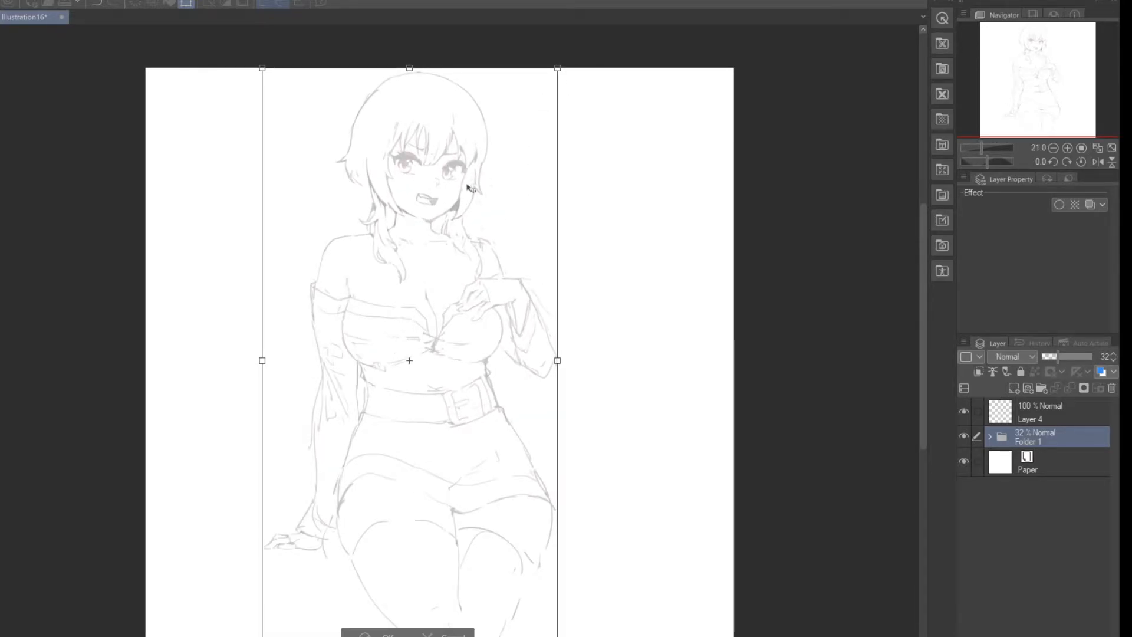
left_click_drag(474, 187, 455, 188)
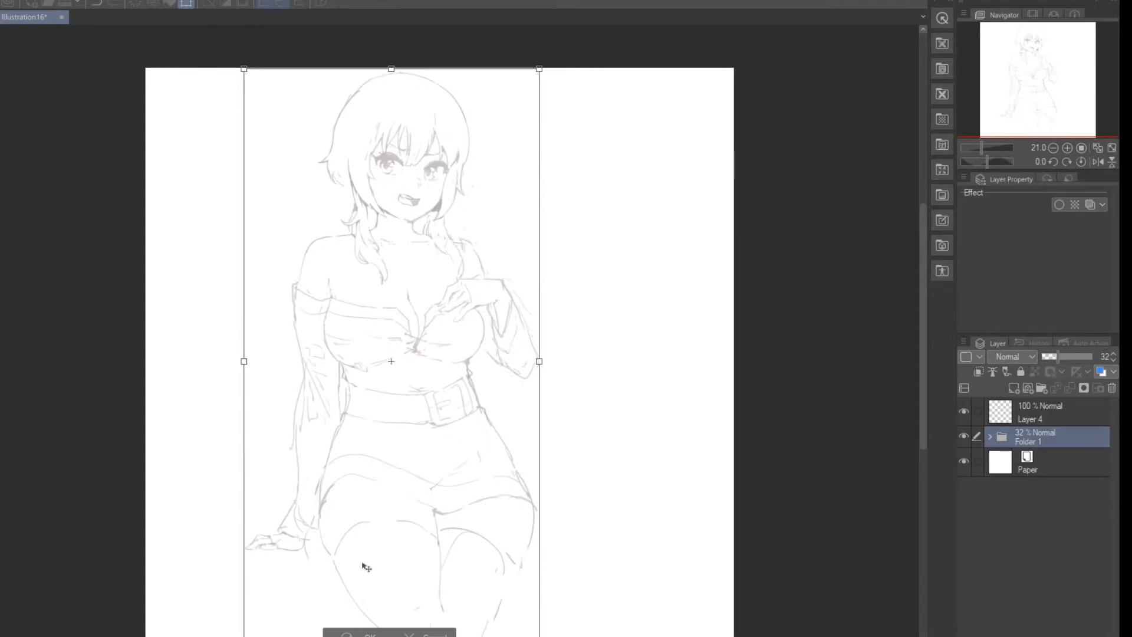
left_click_drag(365, 566, 365, 572)
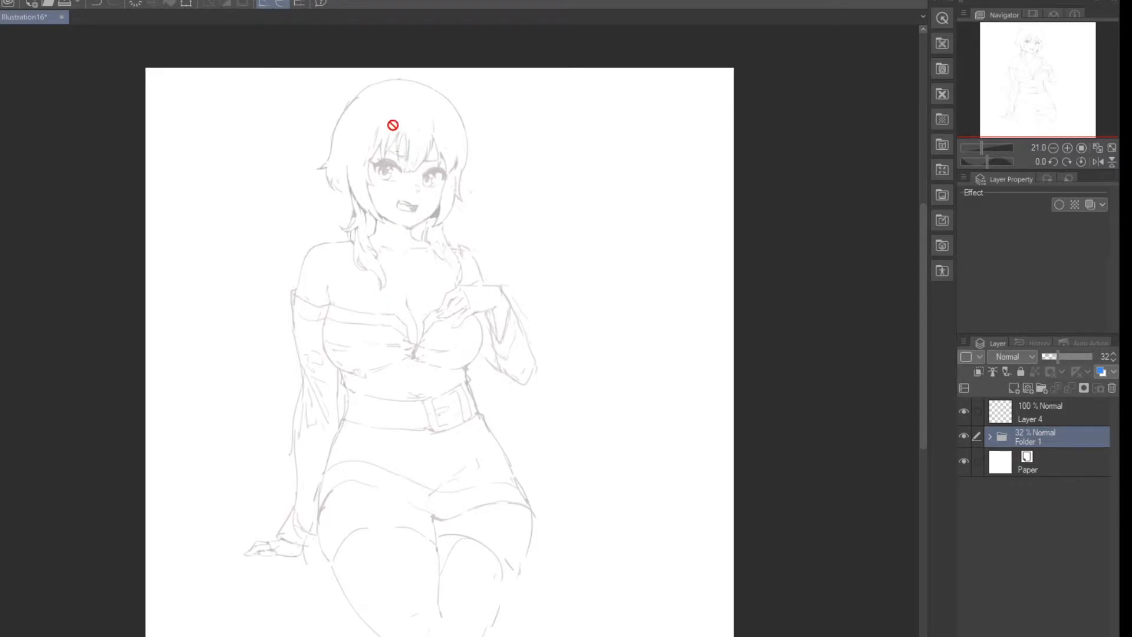
Step: Examine the resized figure up close and as a whole, with the canvas view flipped horizontally
scroll(377, 107, "up", 3)
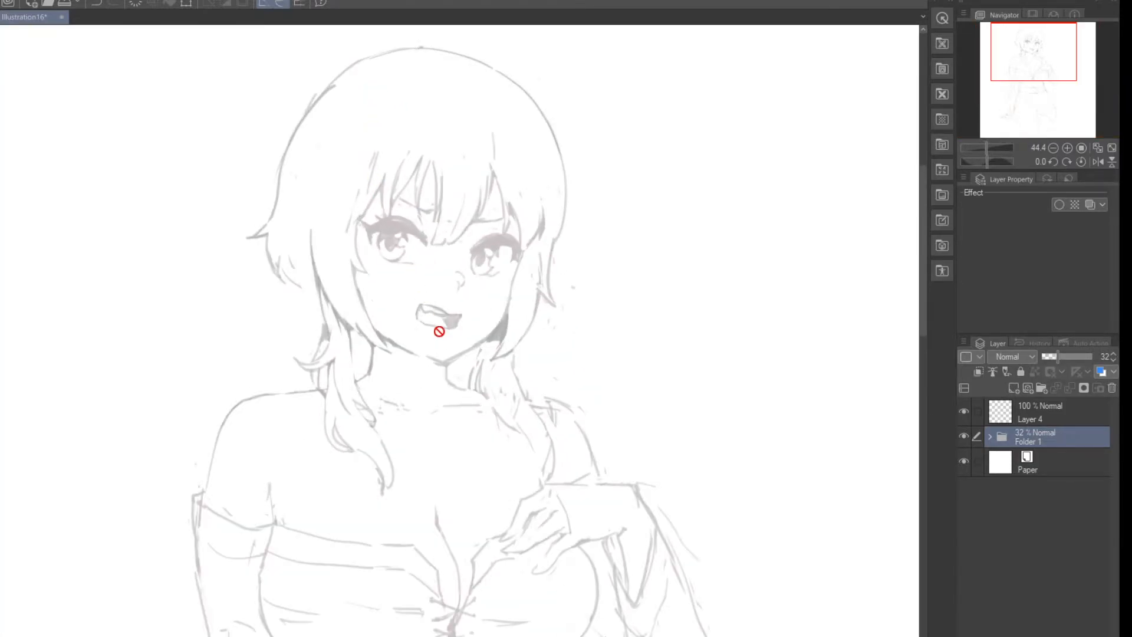
scroll(431, 319, "up", 3)
scroll(640, 294, "down", 5)
scroll(640, 293, "down", 2)
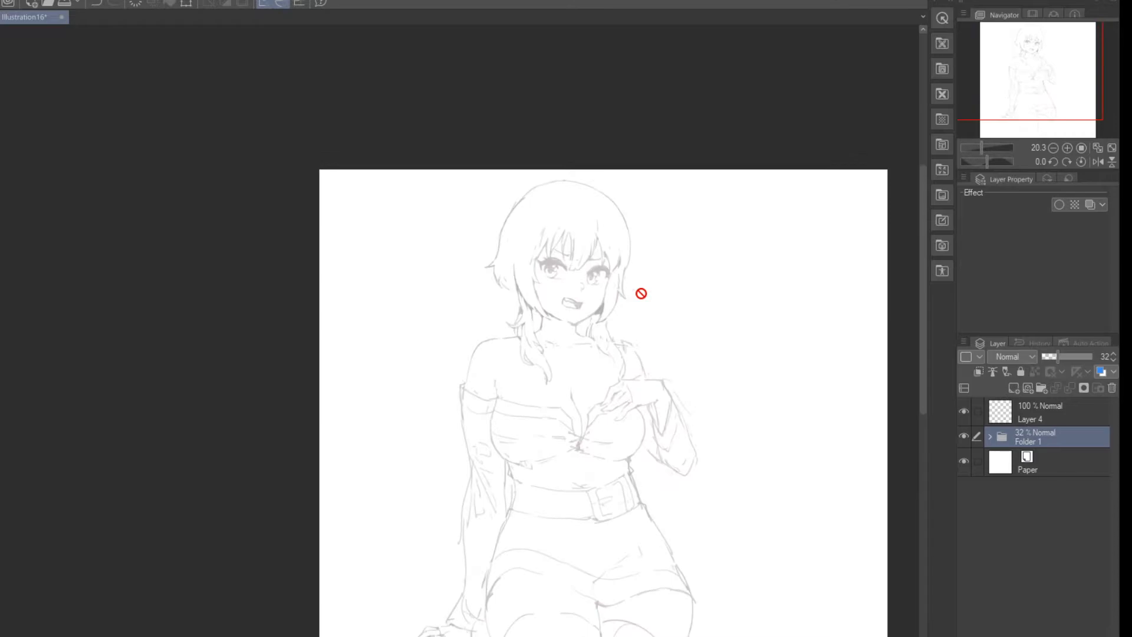
scroll(645, 306, "up", 1)
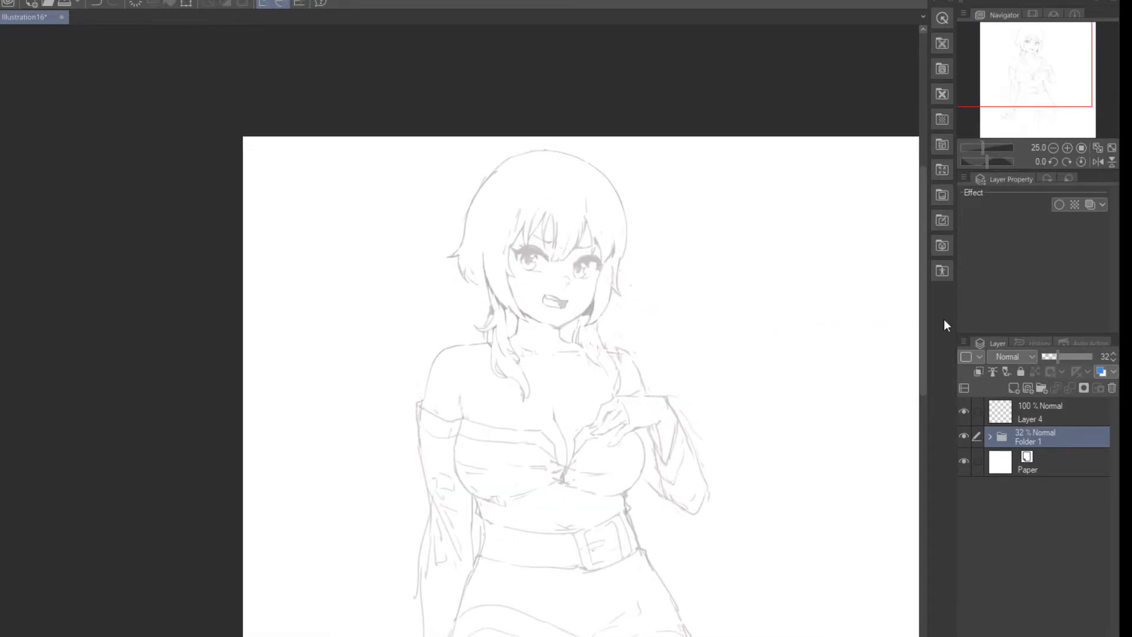
left_click(1092, 164)
scroll(446, 154, "down", 2)
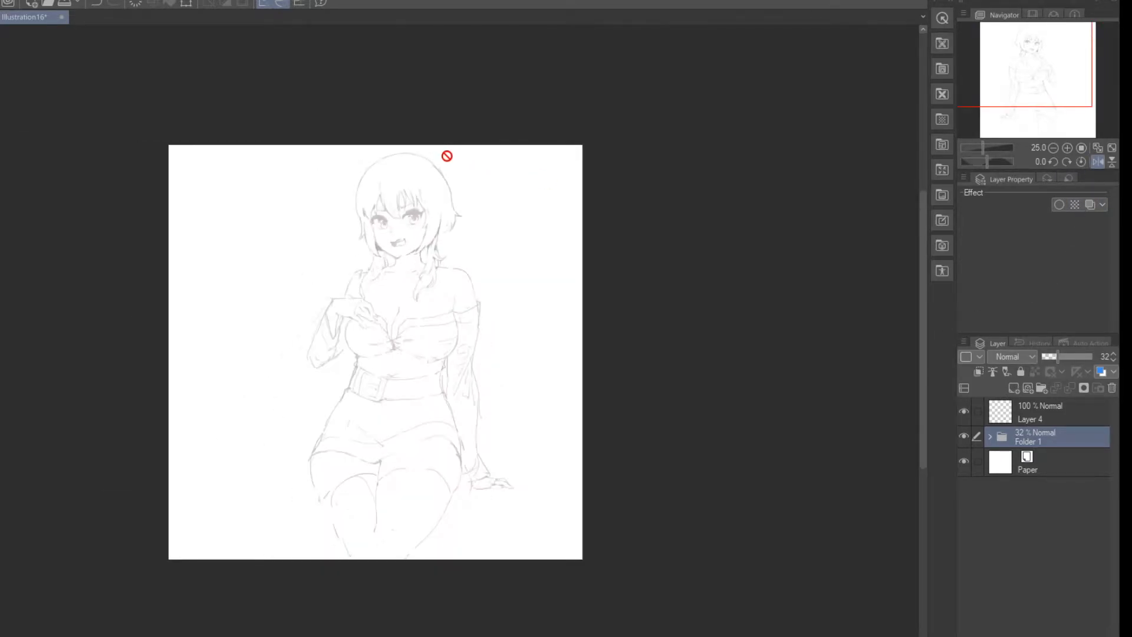
scroll(396, 432, "up", 2)
scroll(377, 391, "up", 1)
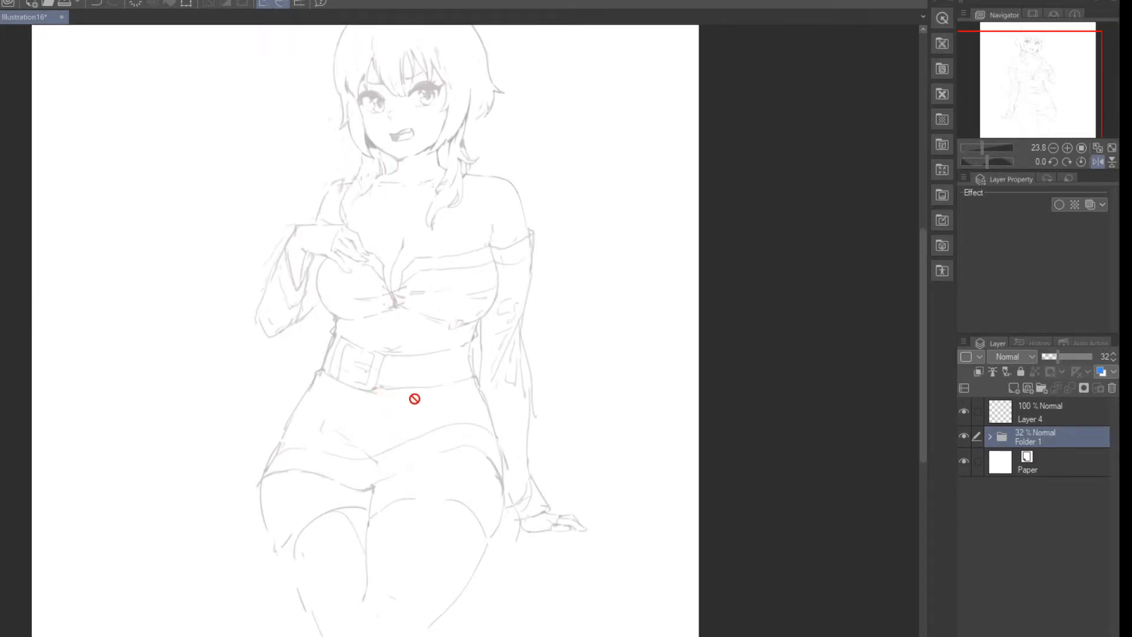
left_click(1095, 162)
left_click(1095, 162)
Step: Draw a slanted centre line through the figure from the forehead to the thighs on Layer 4
left_click(1056, 407)
left_click_drag(412, 44, 351, 564)
key("ctrl+z")
left_click_drag(420, 60, 342, 612)
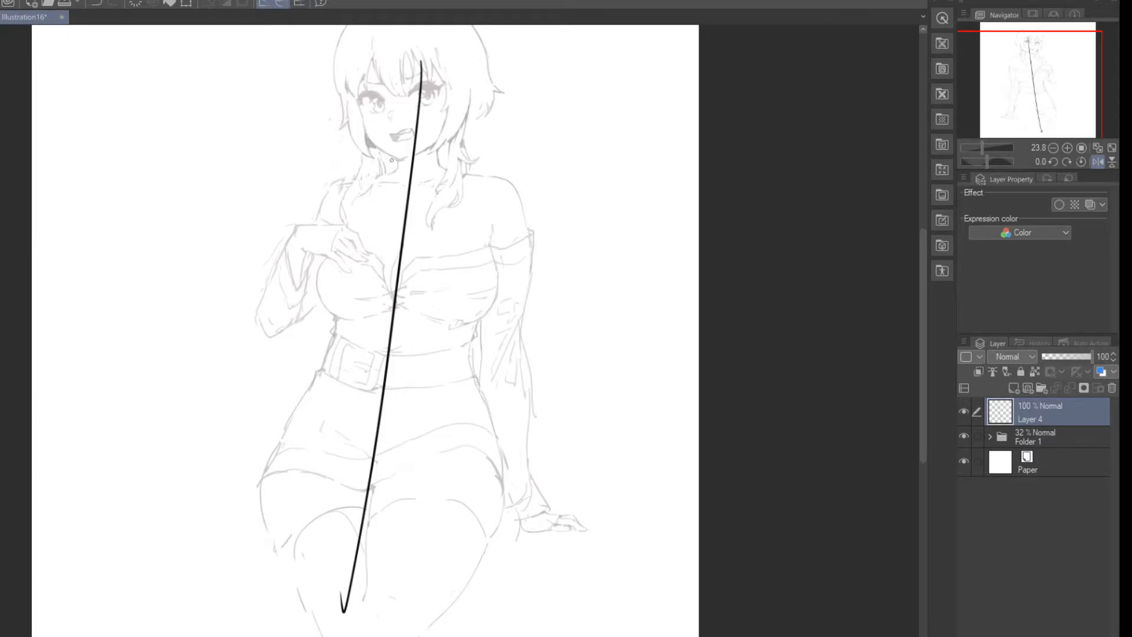
key("ctrl+z")
left_click_drag(422, 46, 383, 561)
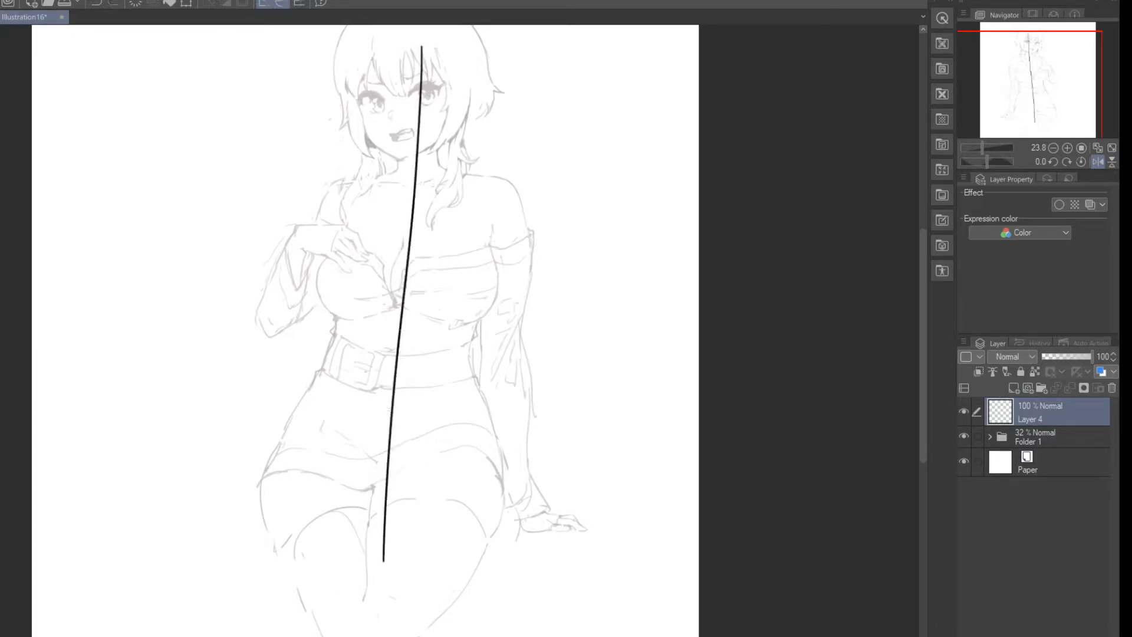
key("ctrl+z")
left_click_drag(422, 41, 382, 510)
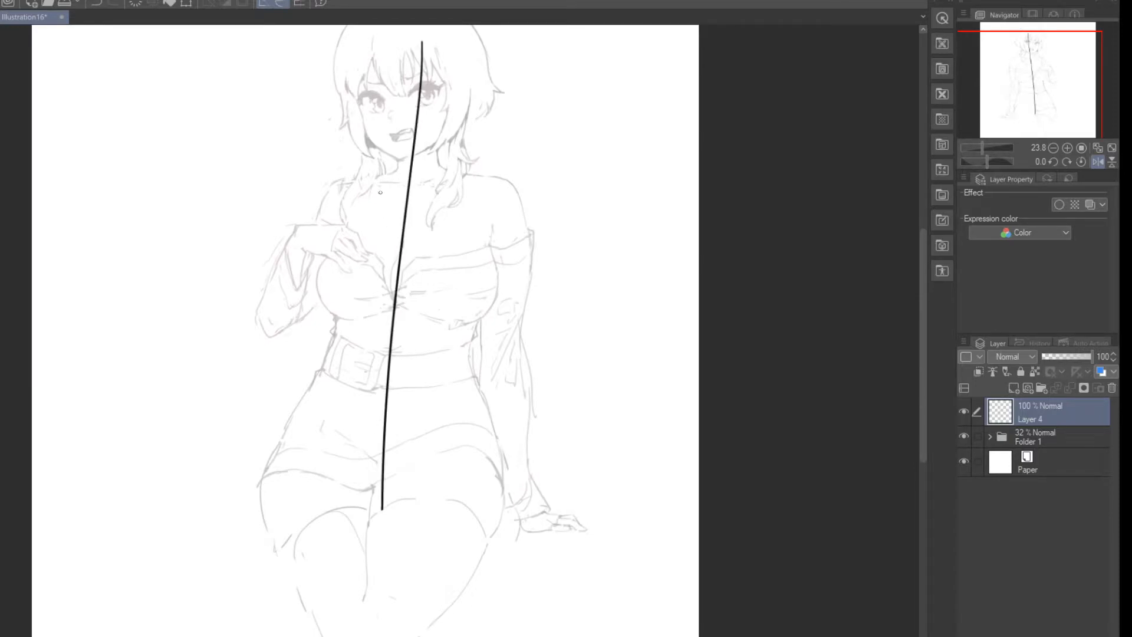
Step: Draw a tall bracket from shoulder to hand beside the figure and capped width lines from the centre line across both sides
mouse_move(470, 153)
left_mouse_down()
mouse_move(567, 187)
mouse_move(565, 521)
mouse_move(493, 515)
left_mouse_up()
mouse_move(406, 280)
left_mouse_down()
mouse_move(533, 290)
mouse_move(535, 311)
left_mouse_up()
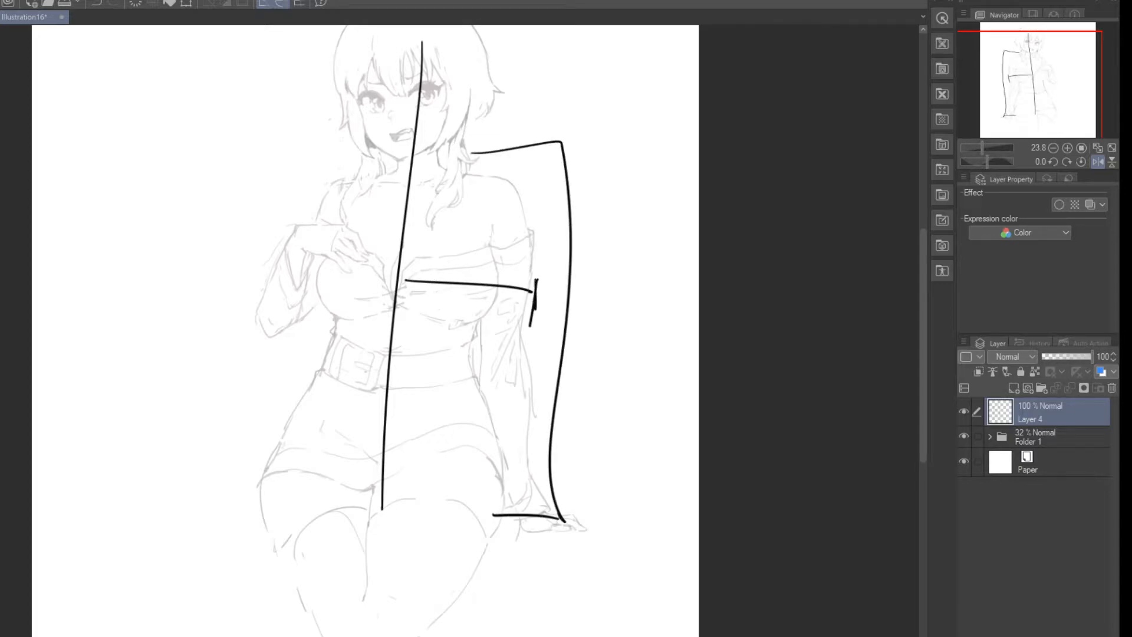
mouse_move(384, 284)
left_mouse_down()
mouse_move(319, 290)
mouse_move(314, 325)
left_mouse_up()
Step: Sketch a simplified diagram beside the figure with two side contours, a slanted centre line and a marked width line crossing it
left_click_drag(133, 94, 115, 350)
mouse_move(264, 85)
left_mouse_down()
mouse_move(216, 213)
mouse_move(239, 270)
left_mouse_up()
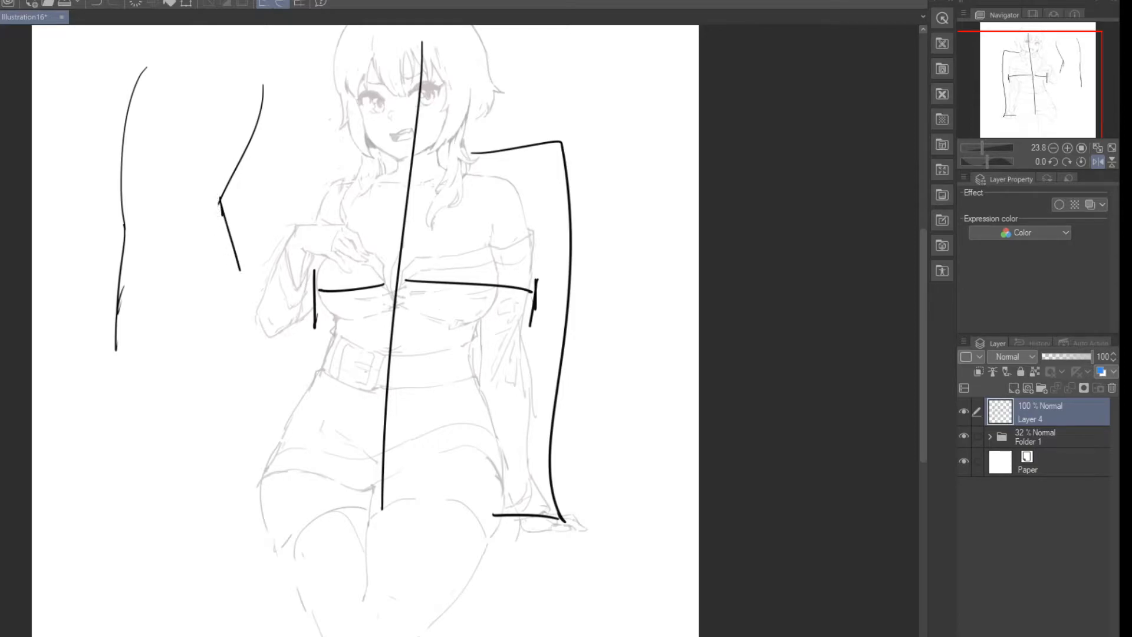
left_click_drag(191, 77, 158, 300)
left_click_drag(136, 123, 256, 136)
left_click_drag(116, 111, 123, 133)
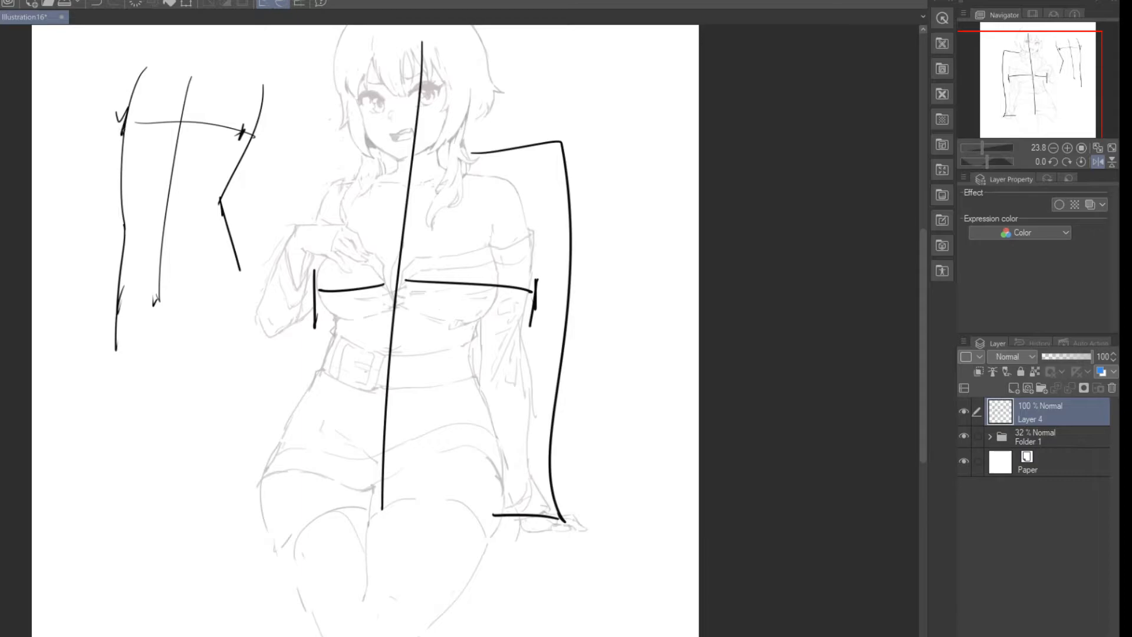
Step: Delete the guide-line layer and add a new empty raster layer above Folder 1
left_click(1112, 388)
left_click(1014, 388)
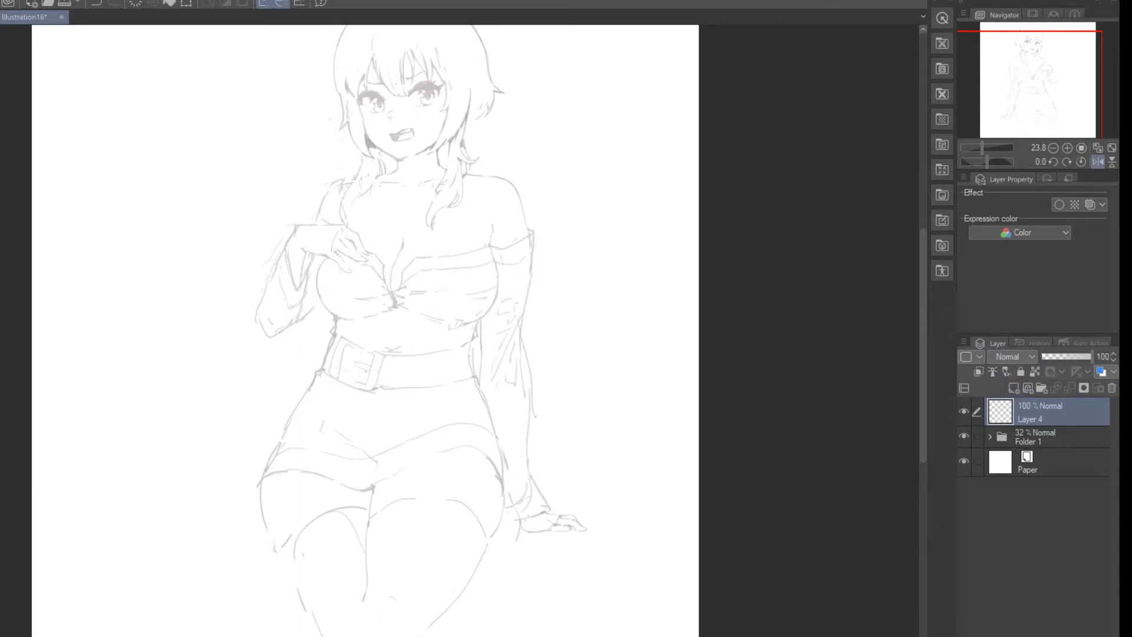
Step: Lasso the raised-hand half of the figure from the neck down to the thighs and make Folder 1 the active layer
mouse_move(348, 161)
left_mouse_down()
mouse_move(393, 194)
mouse_move(404, 226)
mouse_move(391, 259)
mouse_move(405, 319)
mouse_move(375, 396)
mouse_move(357, 584)
mouse_move(311, 632)
mouse_move(205, 396)
mouse_move(247, 253)
mouse_move(308, 166)
left_mouse_up()
left_click(356, 634)
left_click(480, 236)
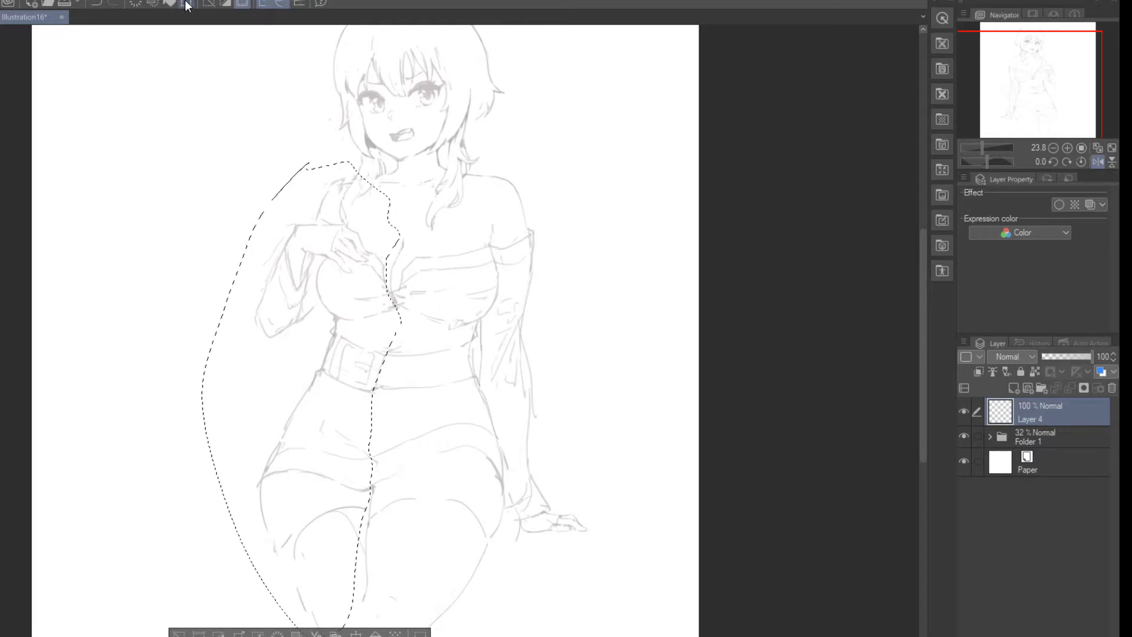
left_click(185, 4)
left_click(472, 235)
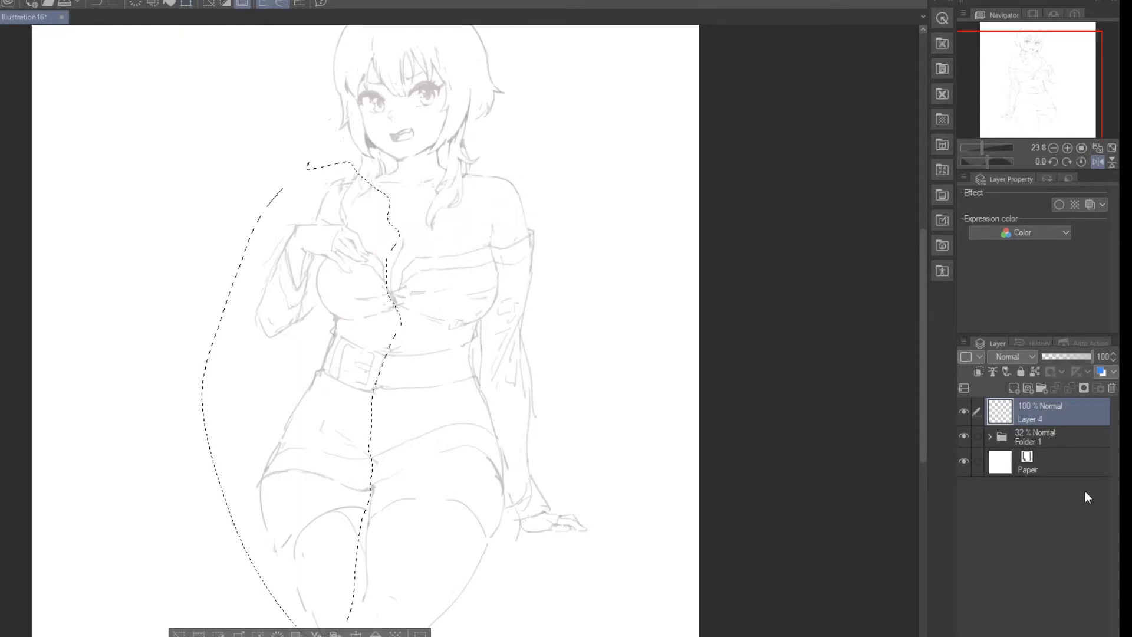
left_click(1038, 439)
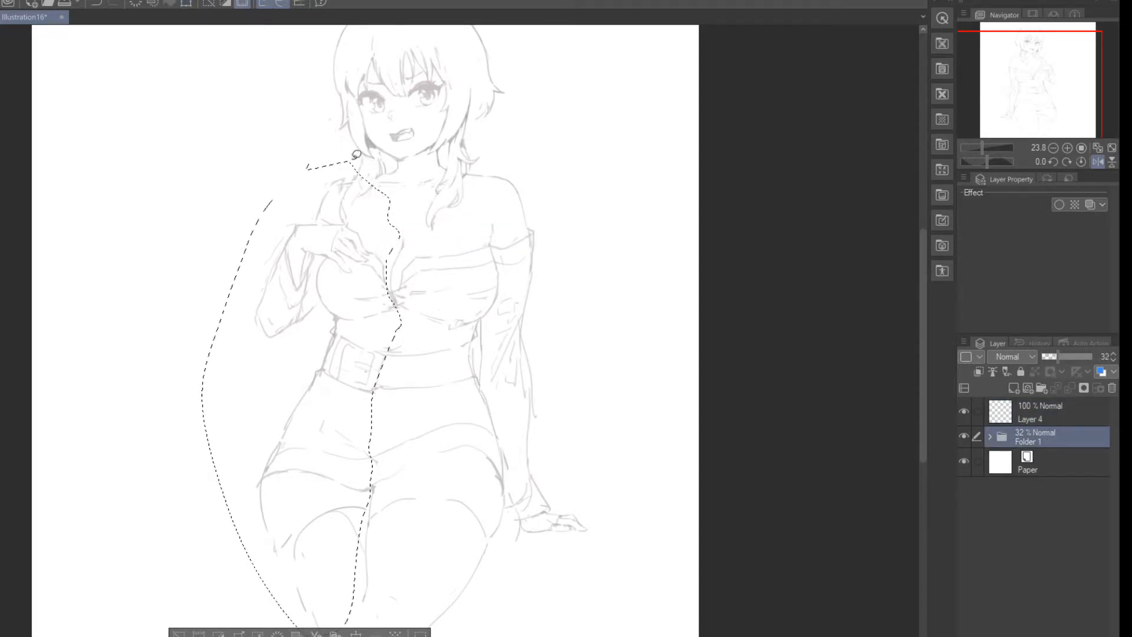
Step: Shift the selected half of the figure slightly outward from the body's centre with a transform, and clear the selection
left_click(186, 3)
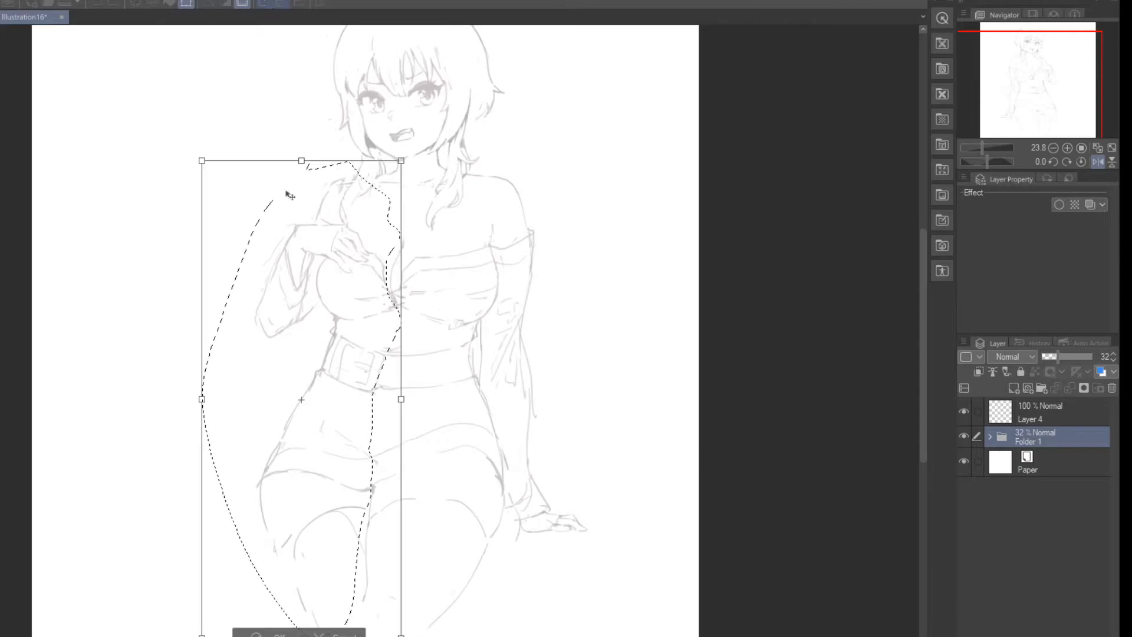
left_click_drag(323, 379, 320, 375)
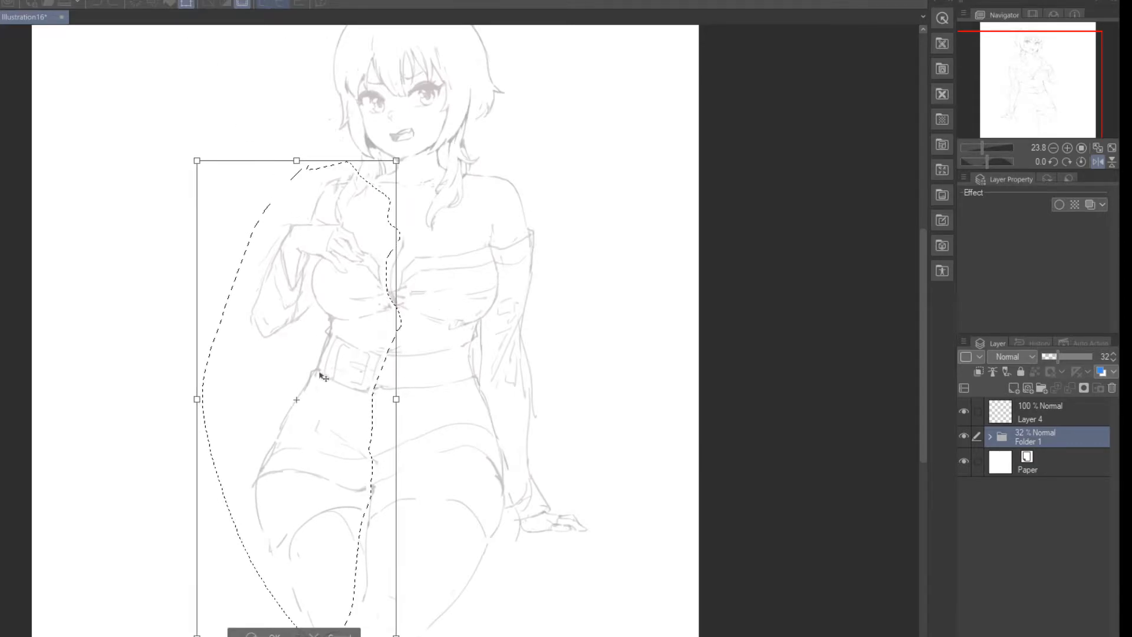
left_click_drag(321, 388, 320, 386)
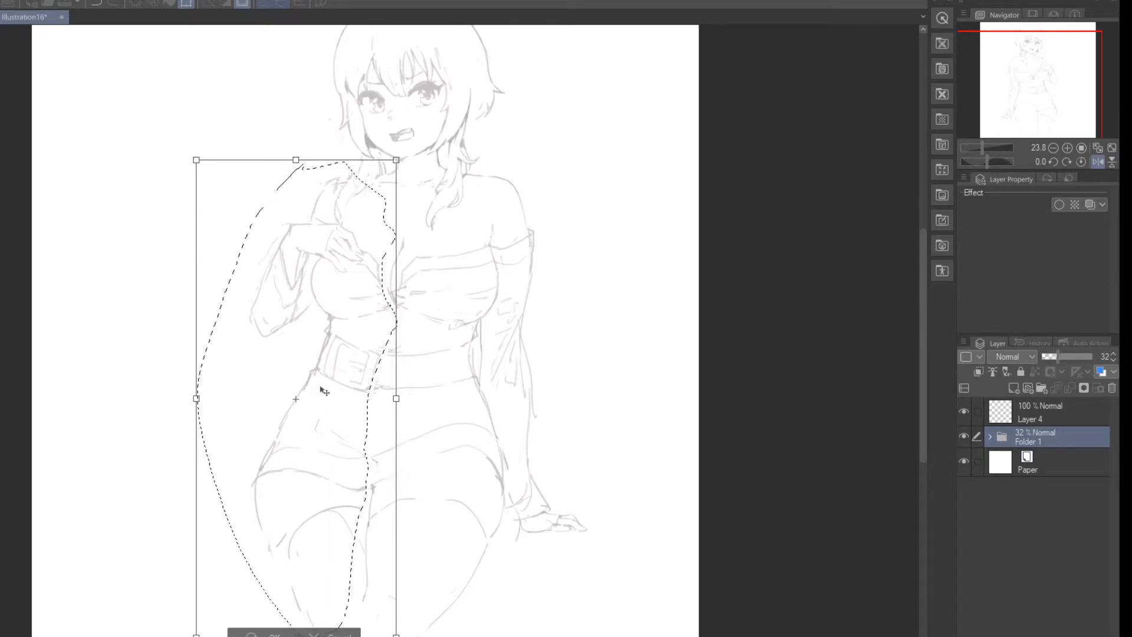
left_click_drag(168, 373, 169, 374)
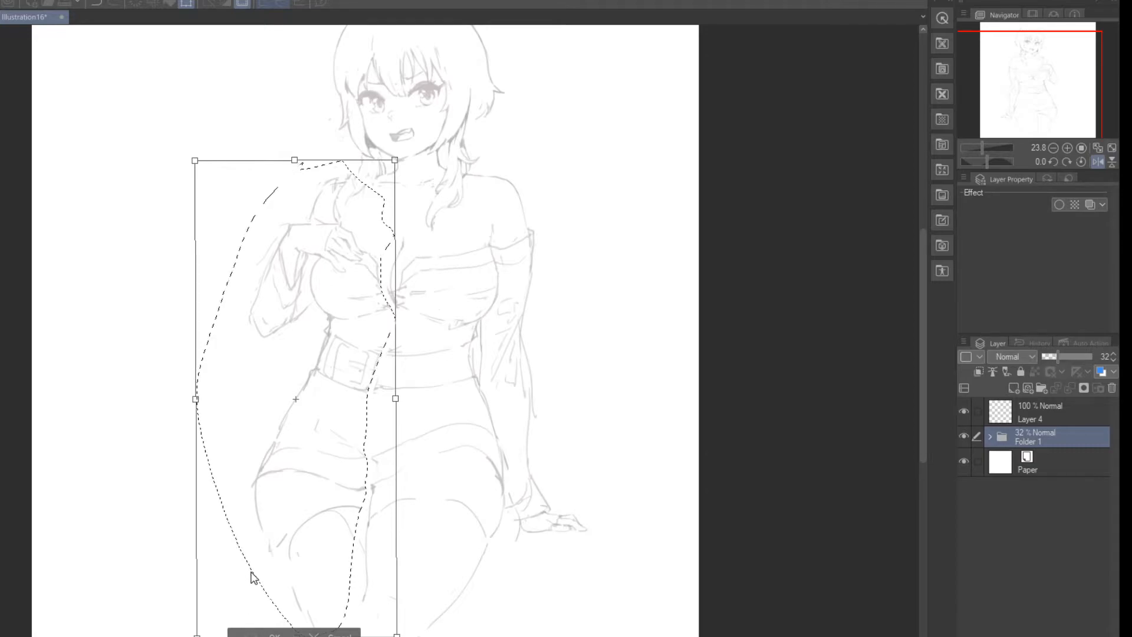
left_click(261, 632)
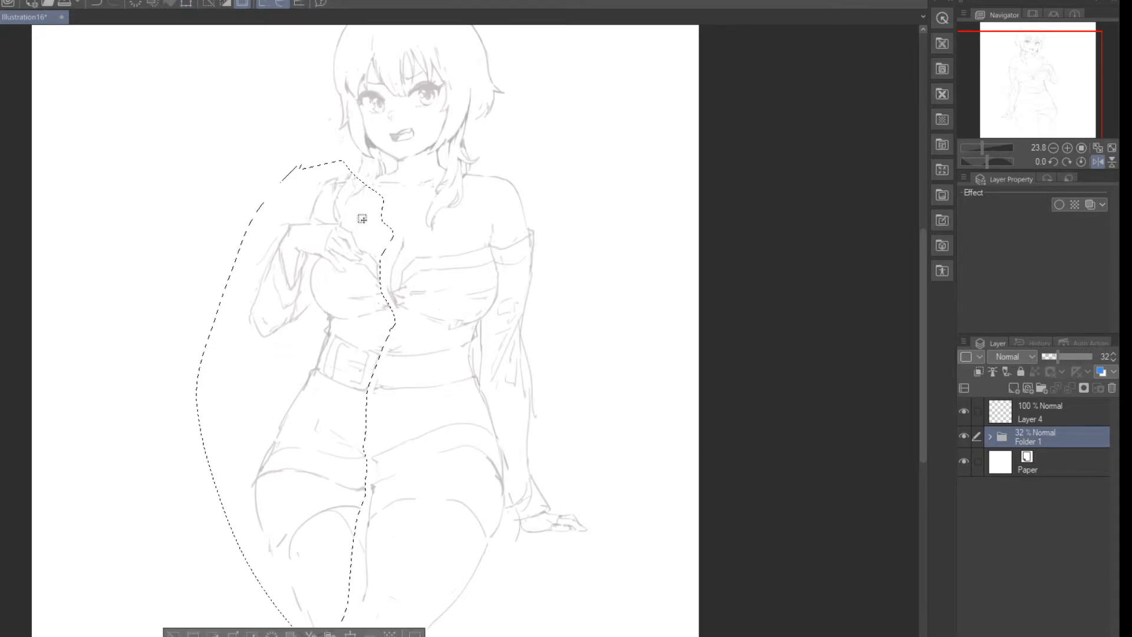
key("ctrl+d")
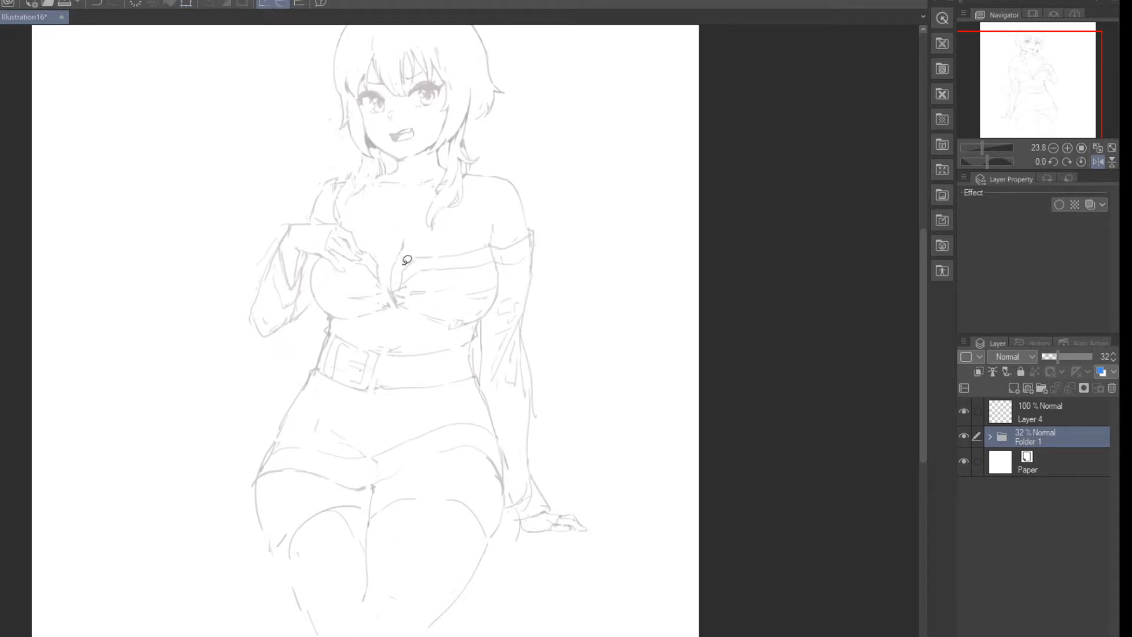
Step: Compare the widened figure in mirrored and normal canvas view, ending with the view unflipped
left_click(1098, 162)
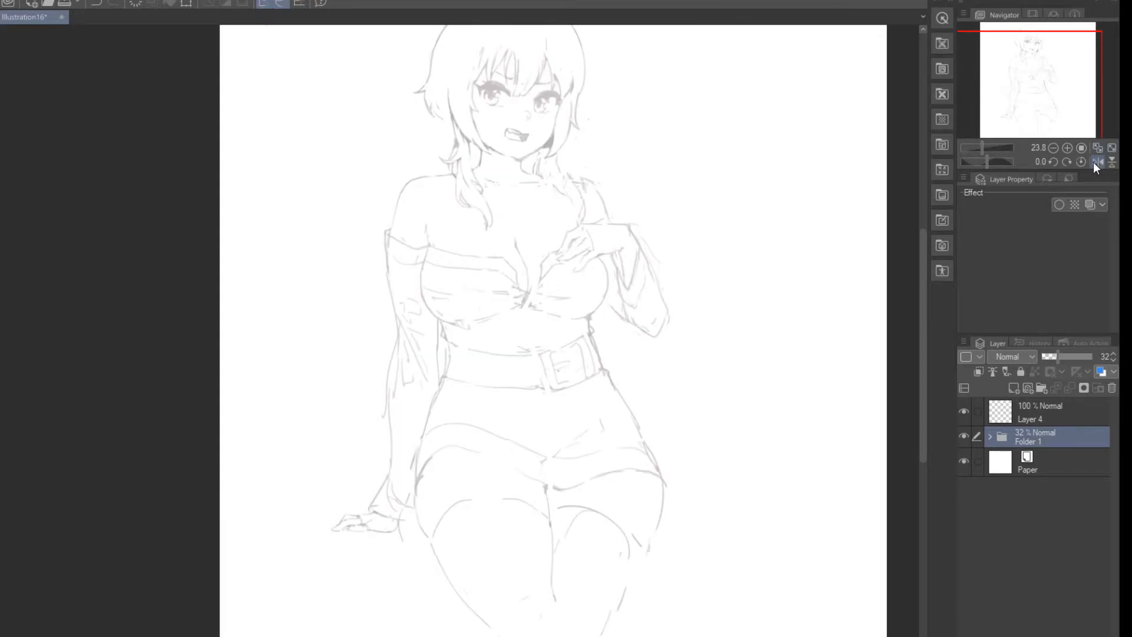
left_click(1097, 162)
left_click(1096, 160)
left_click(1096, 158)
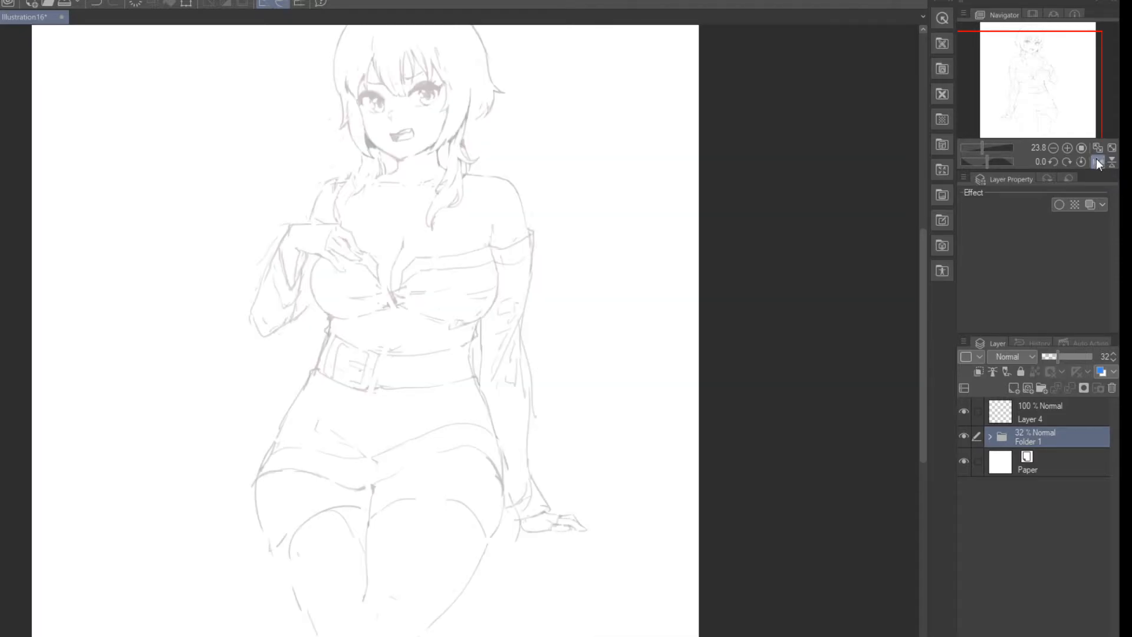
left_click(1096, 159)
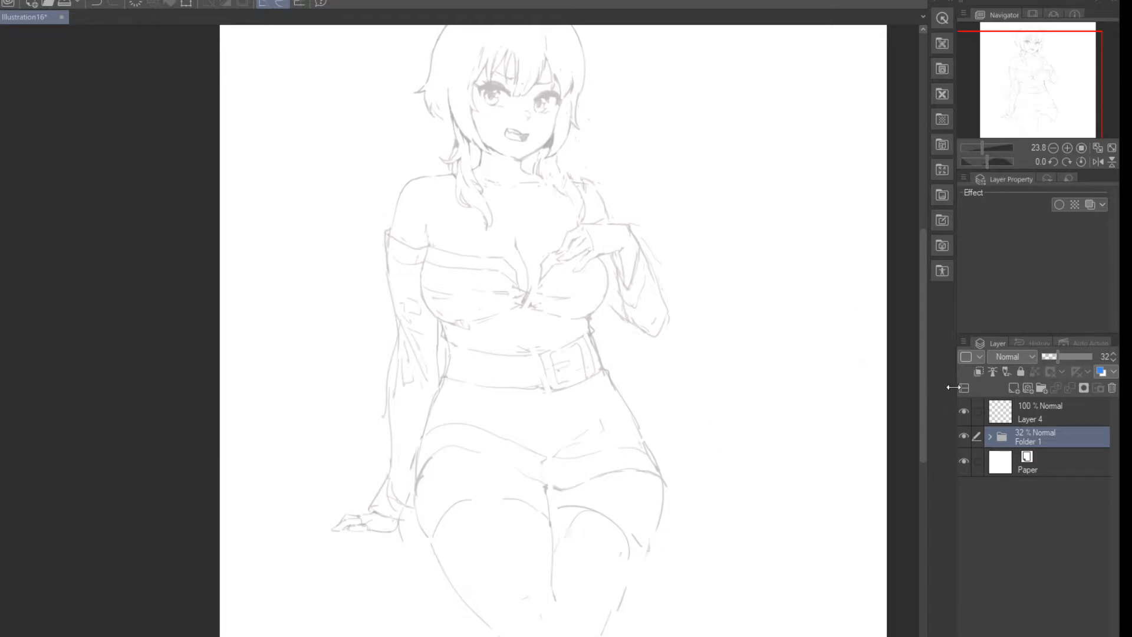
Step: Expand Folder 1 and try out two long thick strokes with a short crossbar on Layer 2 beside the figure
left_click(990, 438)
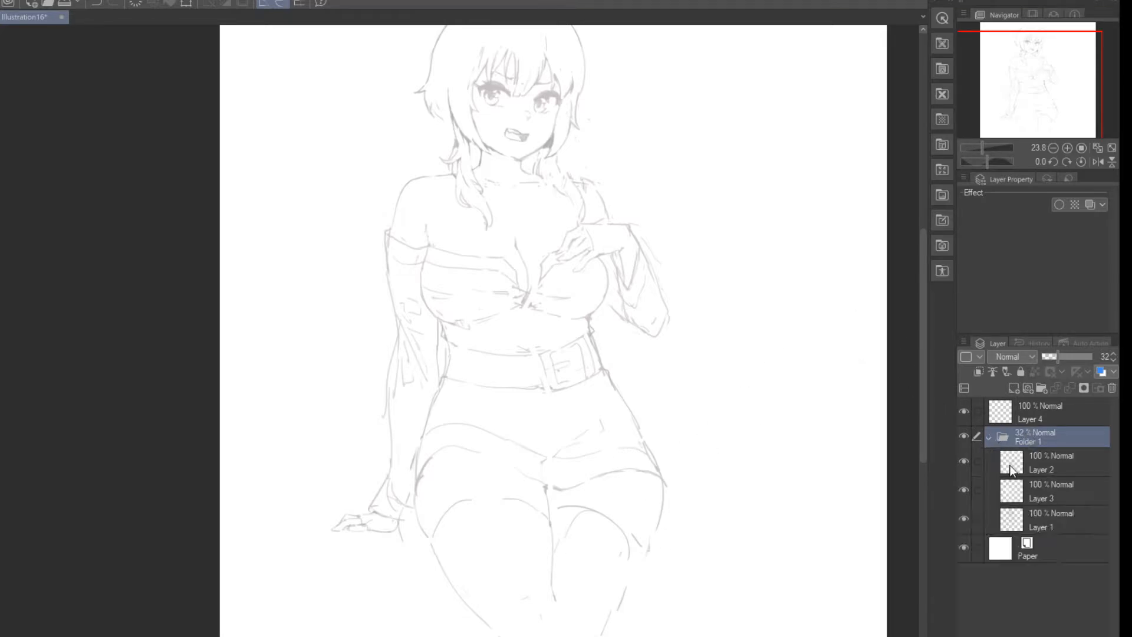
left_click(1009, 464)
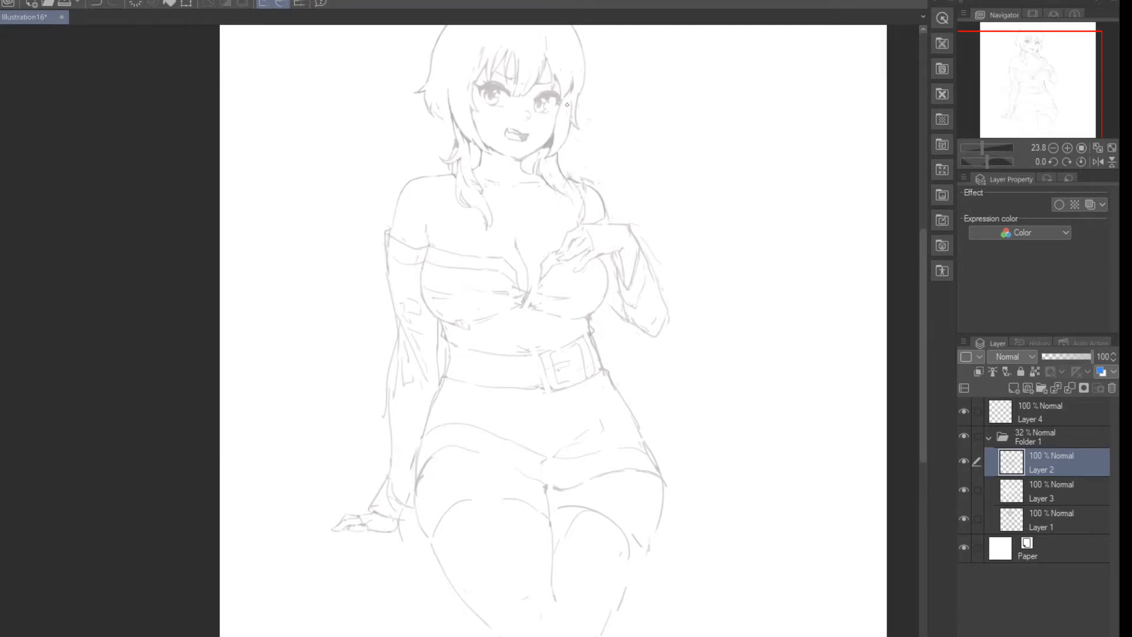
mouse_move(291, 232)
left_mouse_down()
mouse_move(281, 385)
mouse_move(318, 398)
left_mouse_up()
left_click_drag(317, 237, 305, 393)
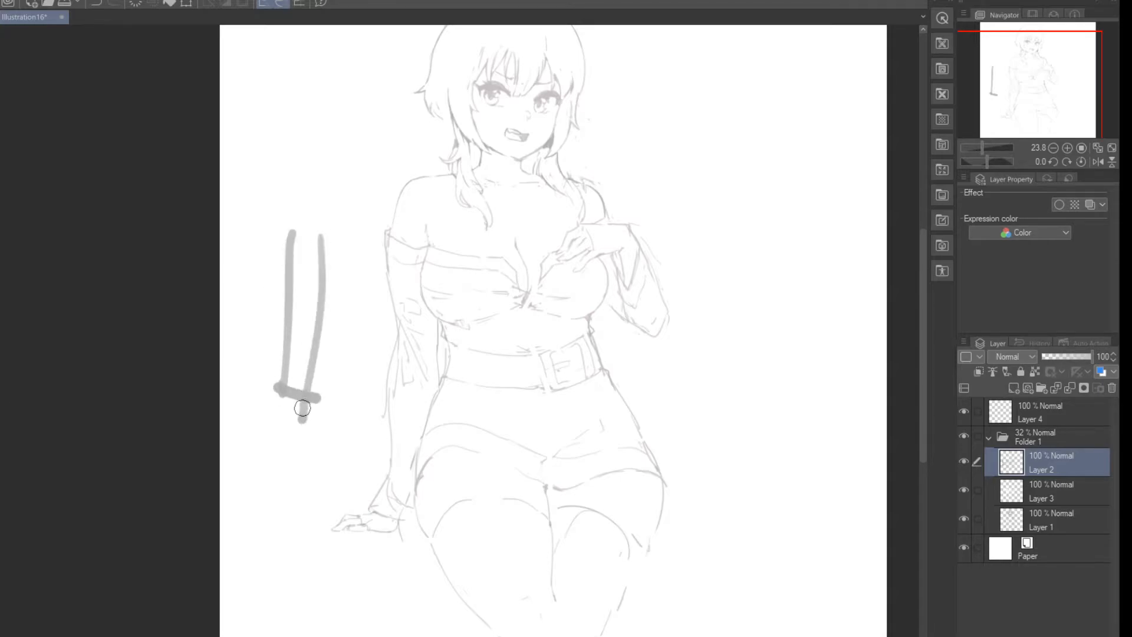
key("ctrl+z")
key("ctrl+z")
key("ctrl+z")
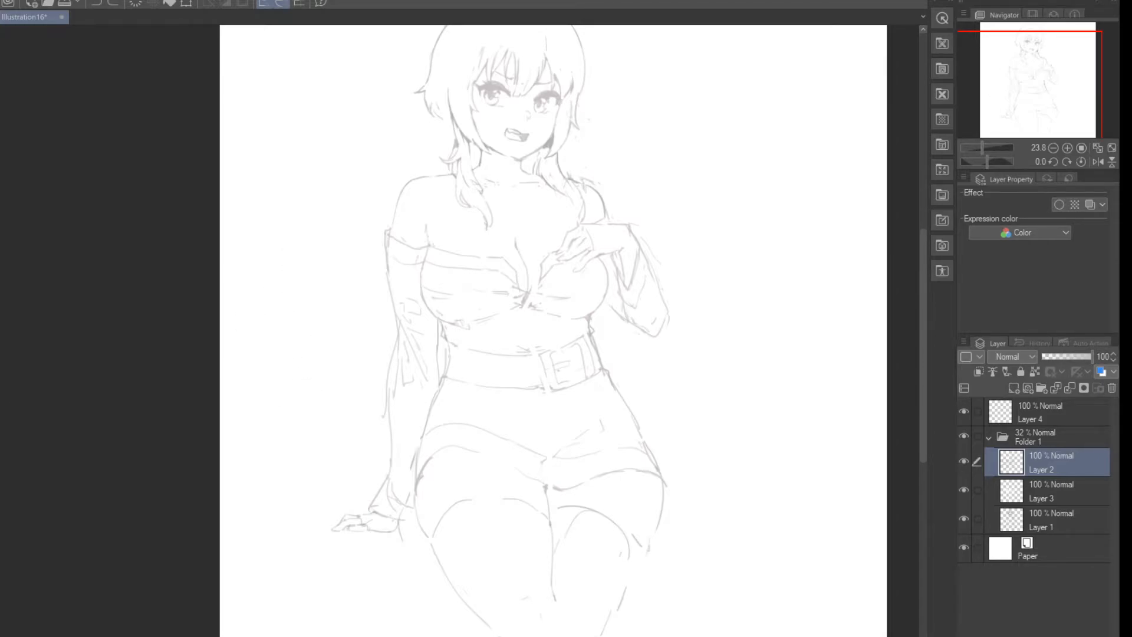
Step: Try out a long curved arm-like stroke ending in short angular strokes on Layer 2 beside the figure
mouse_move(356, 213)
left_mouse_down()
mouse_move(332, 261)
mouse_move(324, 384)
mouse_move(300, 438)
left_mouse_up()
left_click_drag(308, 433, 315, 446)
left_click_drag(325, 398, 318, 451)
left_click_drag(320, 458, 286, 479)
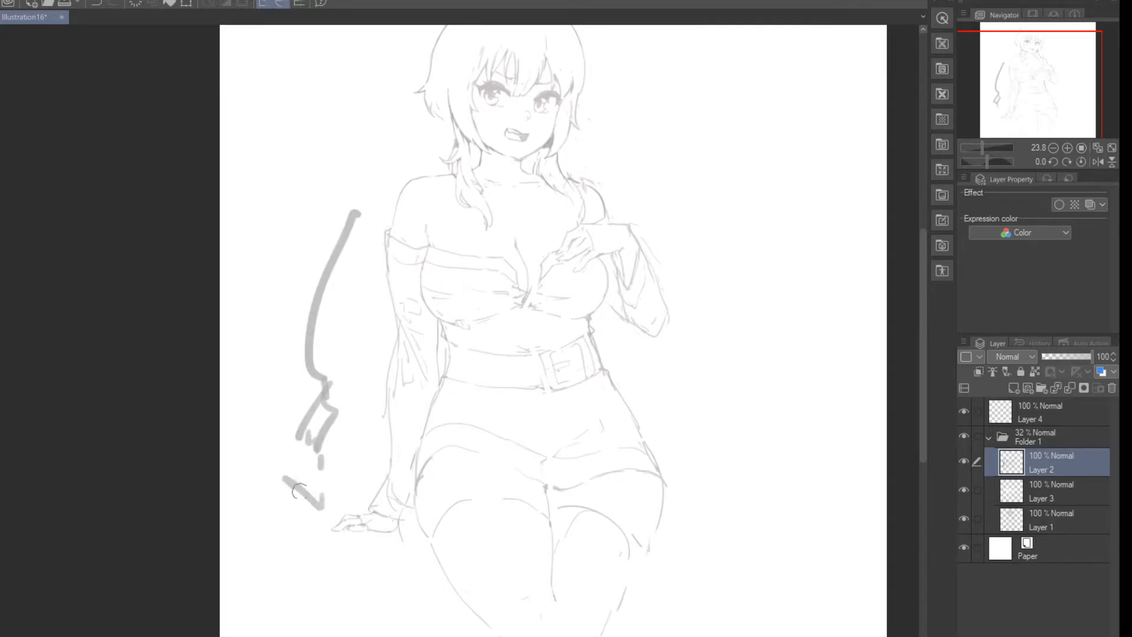
key("ctrl+z")
key("ctrl+z")
key("ctrl+z")
key("ctrl+z")
key("ctrl+z")
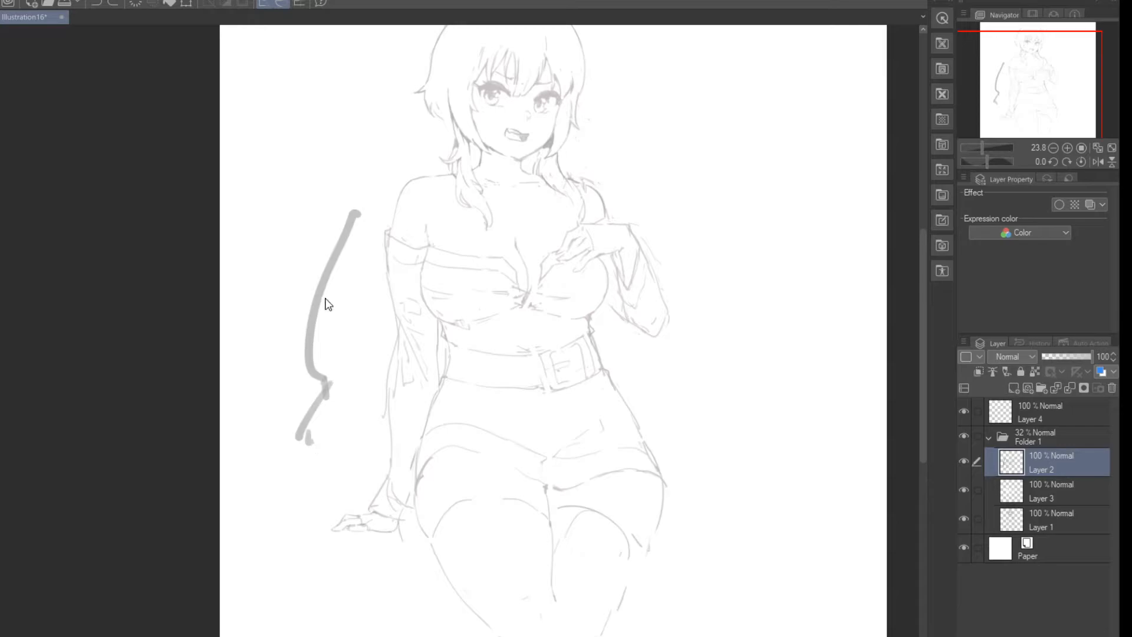
key("ctrl+z")
key("ctrl+z")
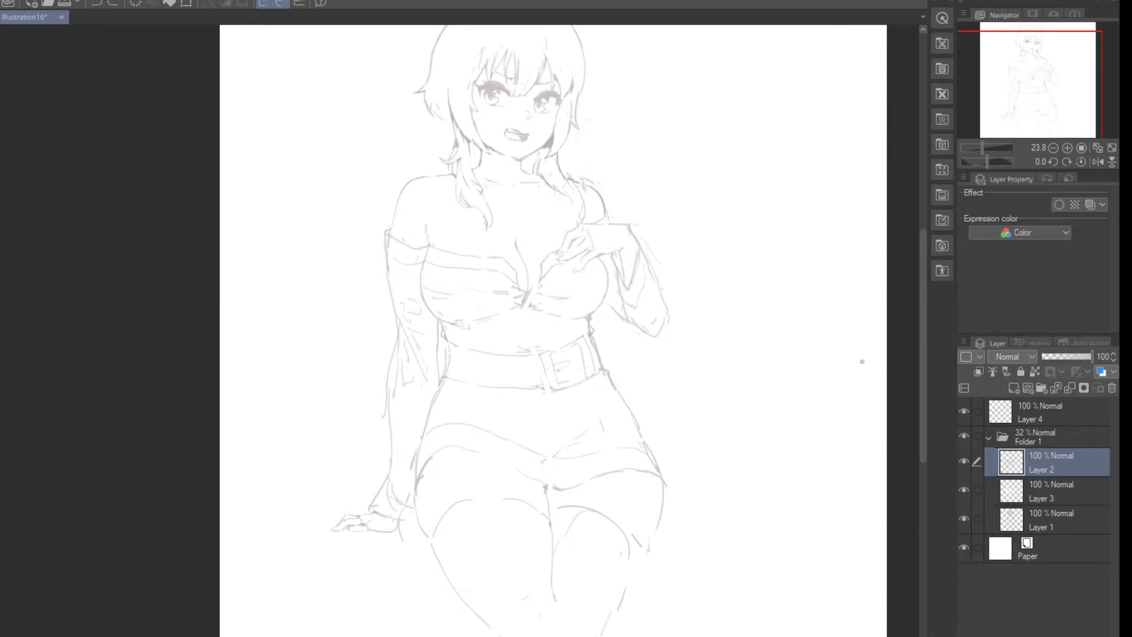
Step: Make Layer 4 the active layer for inking the face and hair
left_click(1002, 407)
scroll(532, 89, "up", 5)
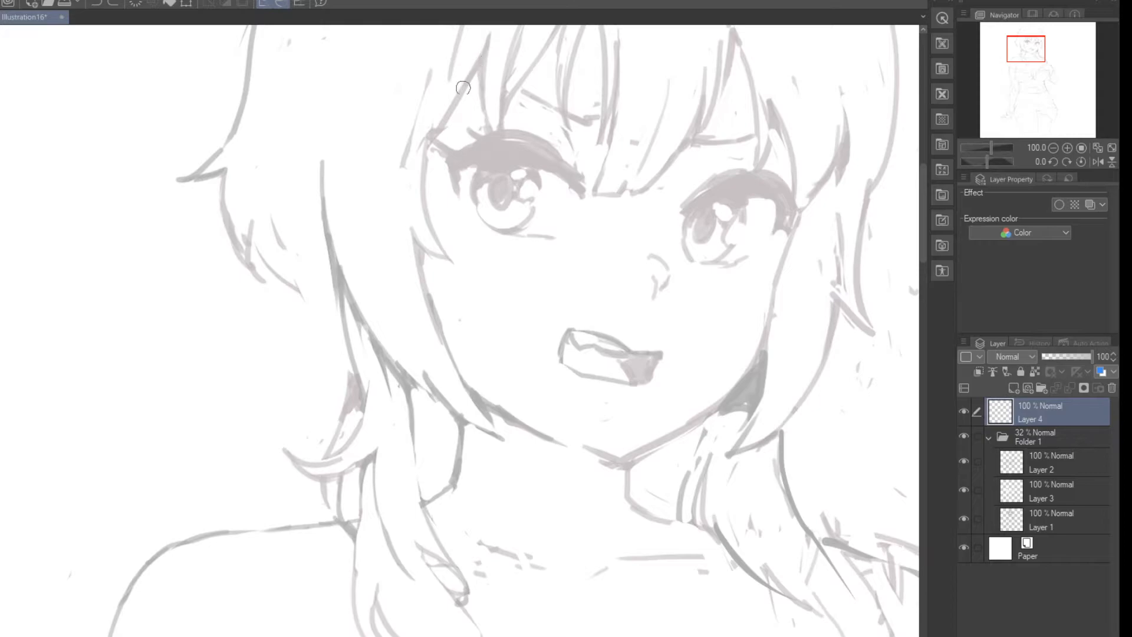
Step: Ink the side lock's inner edge from the fringe down past the eye, and trim its lower end
left_click_drag(489, 30, 417, 176)
key("ctrl+z")
mouse_move(492, 28)
left_mouse_down()
mouse_move(414, 168)
mouse_move(413, 191)
left_mouse_up()
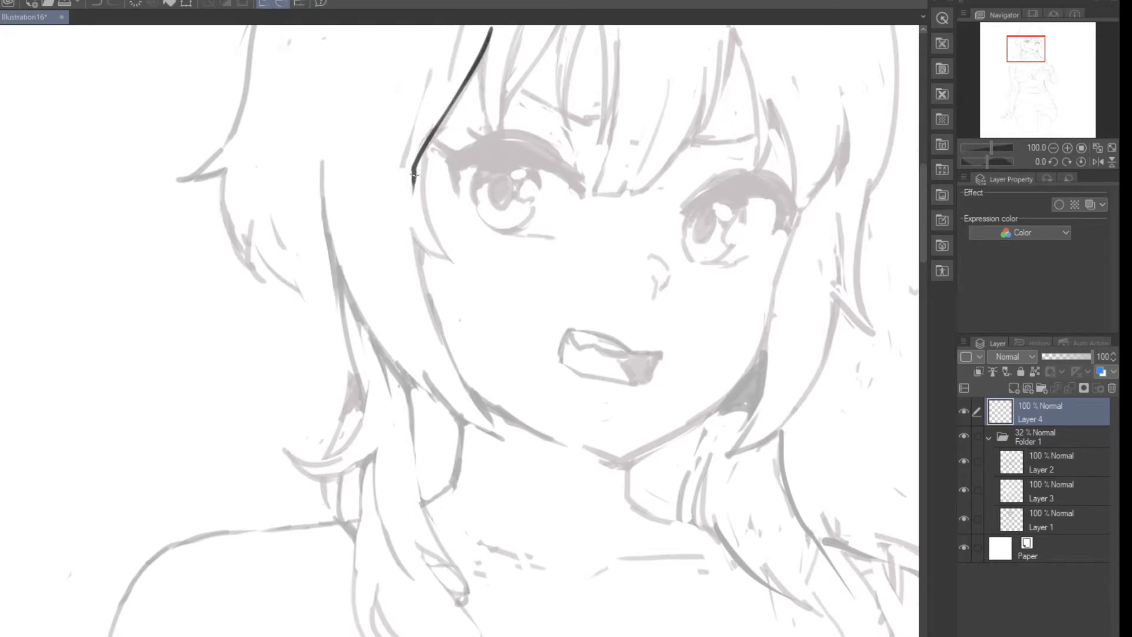
left_click_drag(416, 151, 434, 247)
key("ctrl+z")
mouse_move(425, 144)
left_mouse_down()
mouse_move(429, 225)
mouse_move(450, 267)
left_mouse_up()
key("e")
left_click_drag(433, 206, 457, 266)
key("p")
Step: Ink the pointed notch beside the cheek and continue the side lock's inner edge down towards the jaw
mouse_move(413, 231)
left_mouse_down()
mouse_move(434, 264)
mouse_move(421, 256)
mouse_move(429, 325)
left_mouse_up()
key("ctrl+z")
key("ctrl+z")
left_click_drag(412, 227, 450, 269)
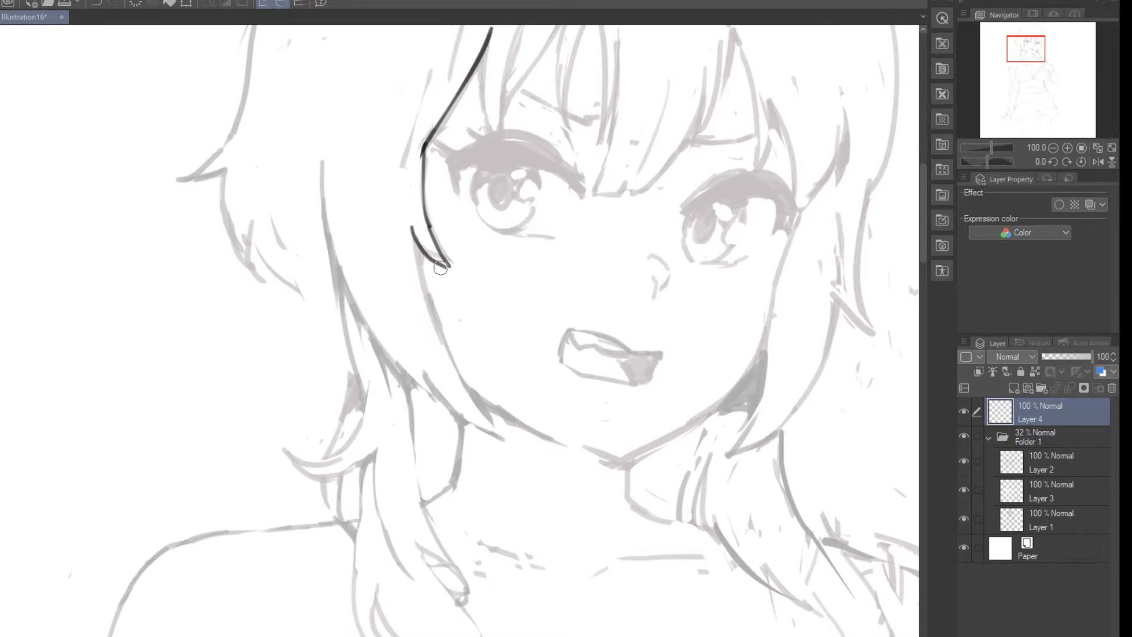
left_click_drag(413, 236, 440, 334)
Step: Ink the side lock's outer edge and close the lock in a pointed tip at the jaw
key("ctrl+z")
left_click_drag(417, 239, 448, 340)
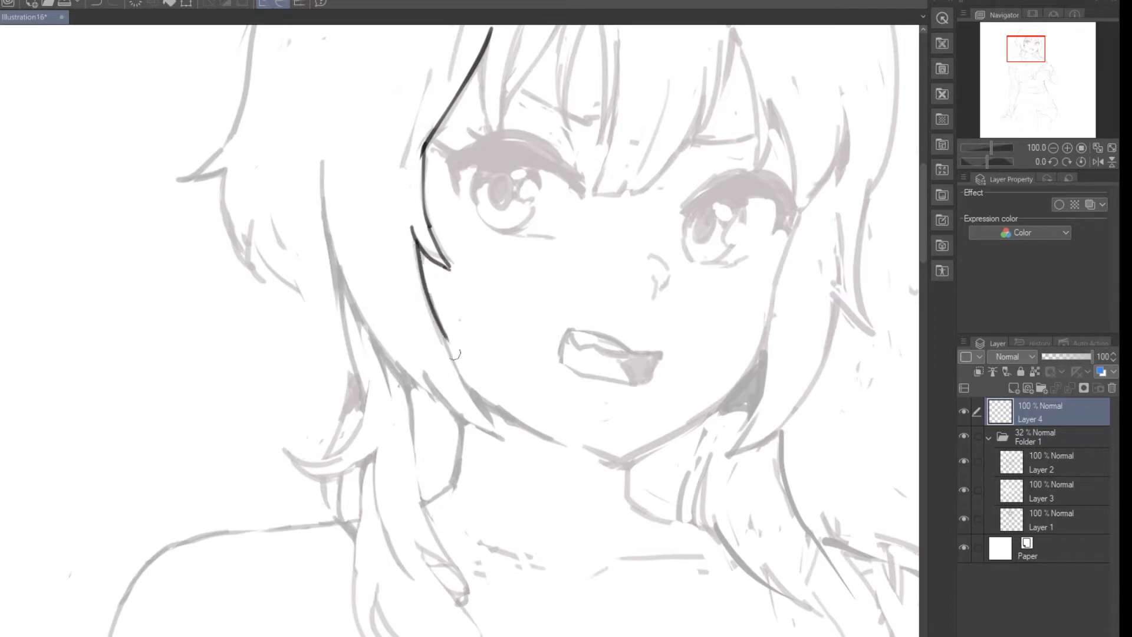
mouse_move(322, 167)
left_mouse_down()
mouse_move(427, 415)
mouse_move(333, 203)
mouse_move(431, 392)
mouse_move(426, 382)
mouse_move(503, 440)
left_mouse_up()
key("ctrl+z")
left_click_drag(440, 324, 501, 439)
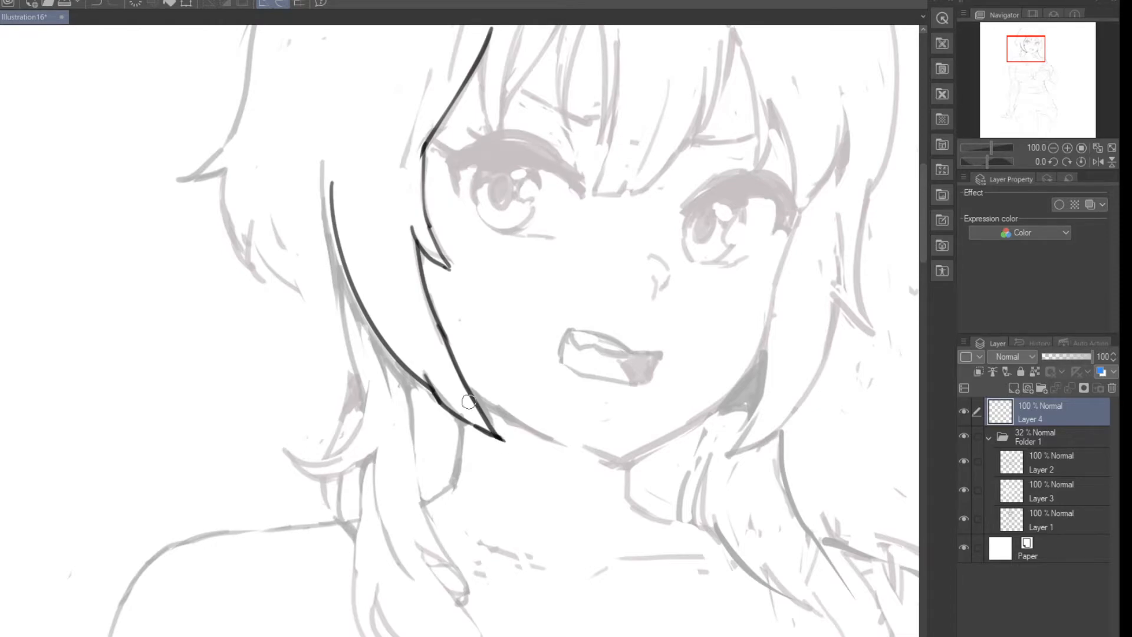
Step: Check the inked hair lock on its own with Folder 1 hidden, and show the folder again
scroll(469, 401, "down", 5)
scroll(549, 412, "up", 1)
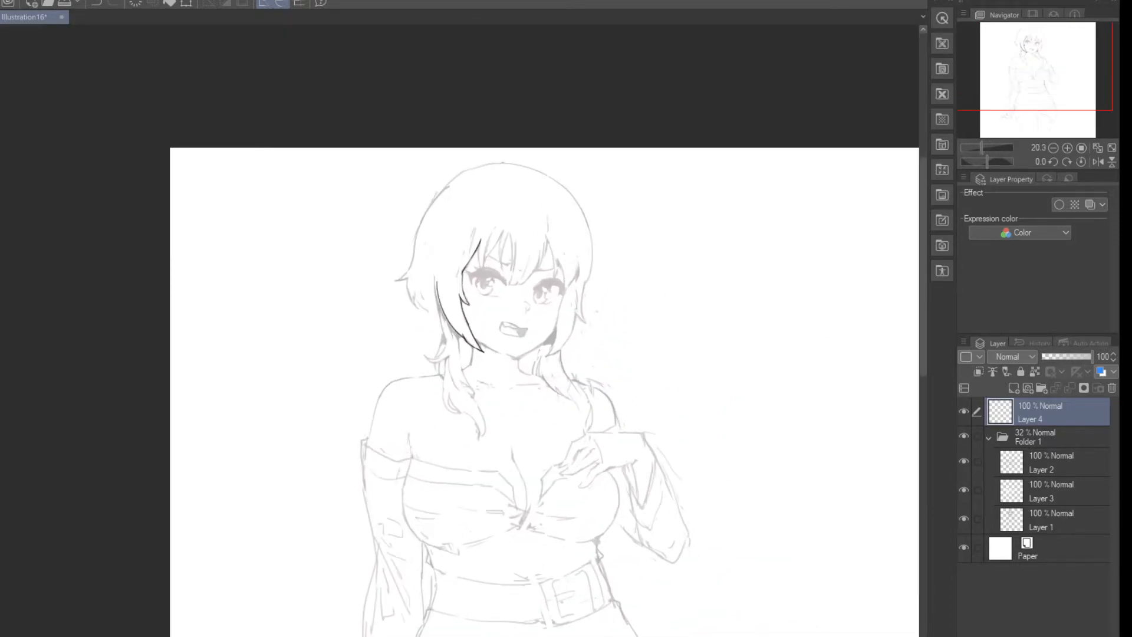
left_click(964, 436)
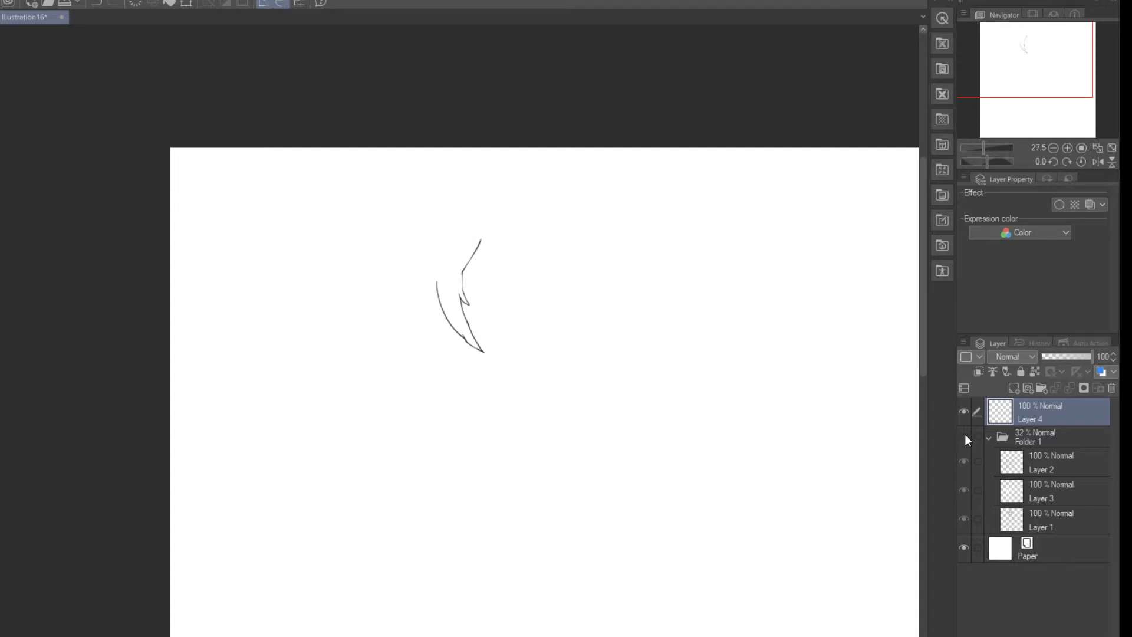
scroll(561, 435, "down", 1)
scroll(560, 435, "up", 1)
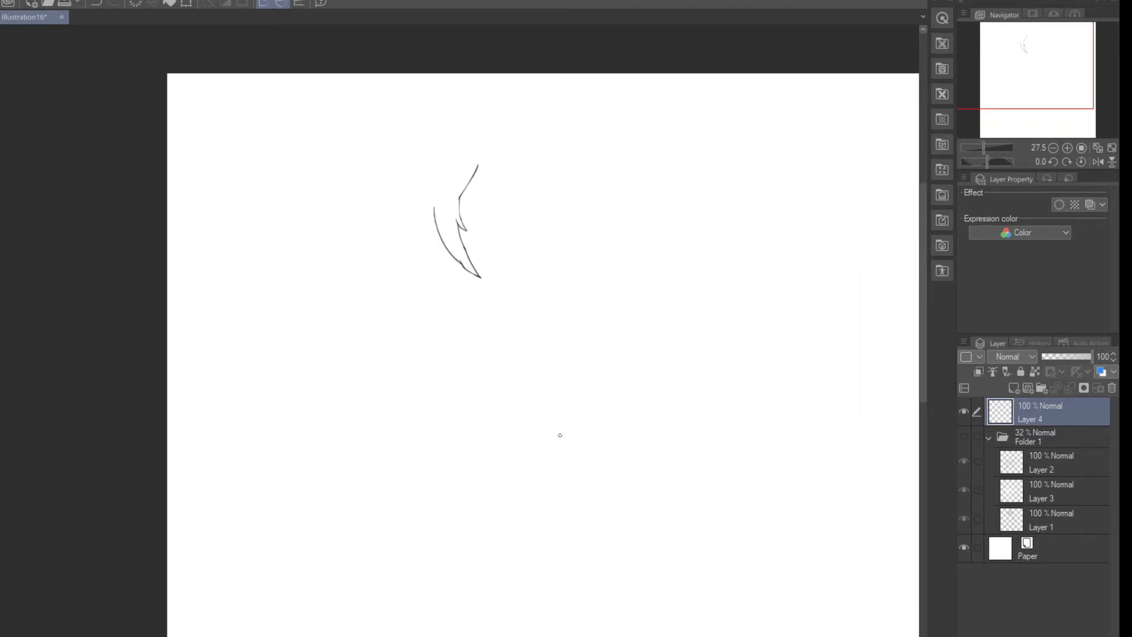
scroll(560, 433, "down", 2)
scroll(560, 433, "up", 1)
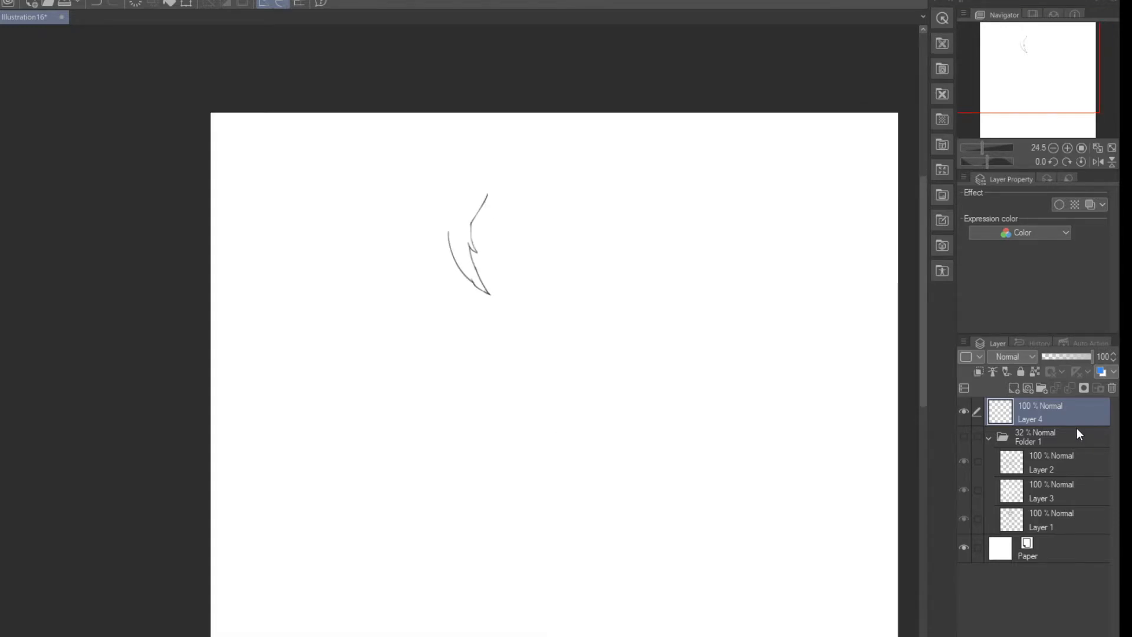
left_click(967, 435)
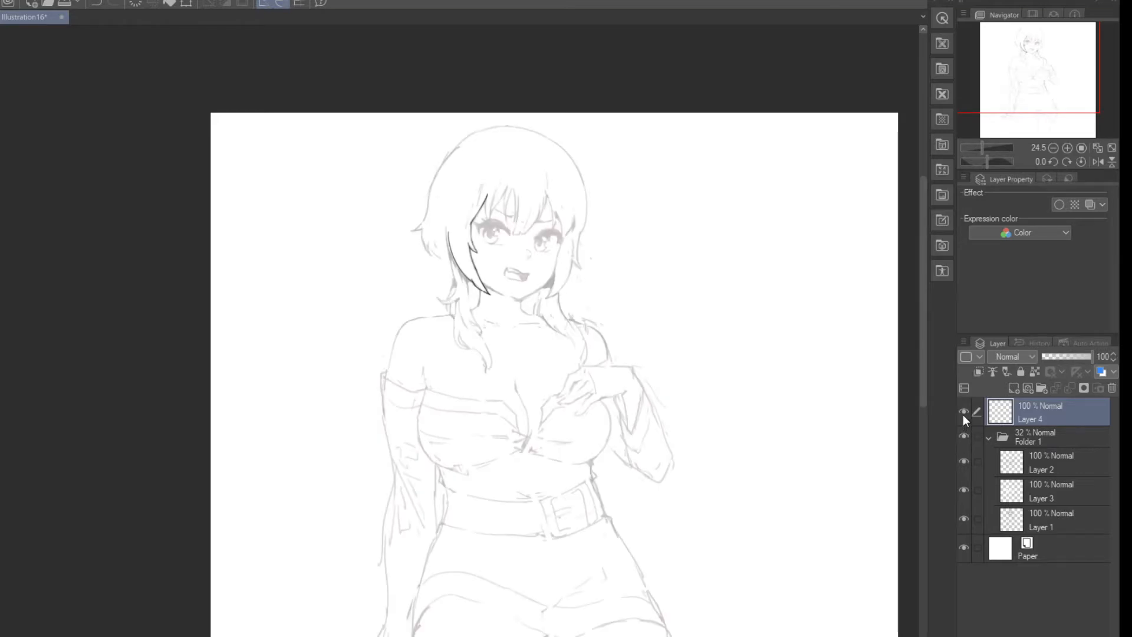
Step: Erase all the inked lines of the side hair lock on Layer 4
scroll(457, 227, "up", 5)
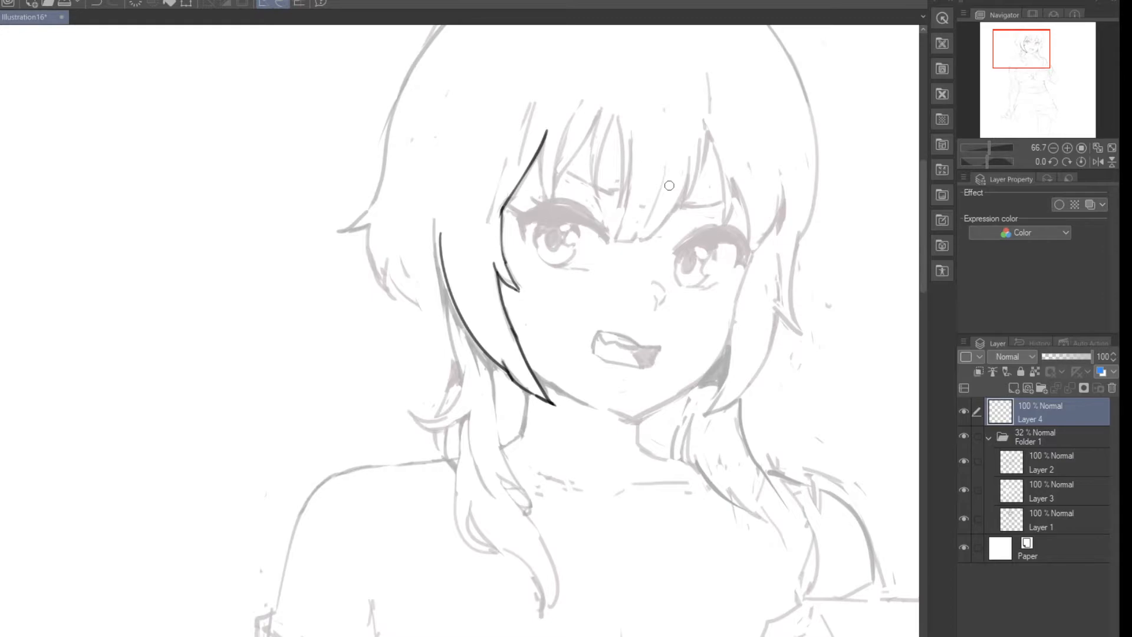
key("e")
mouse_move(547, 131)
left_mouse_down()
mouse_move(502, 226)
mouse_move(501, 298)
mouse_move(536, 386)
mouse_move(523, 394)
mouse_move(551, 403)
left_mouse_up()
left_click_drag(501, 367, 434, 211)
left_click_drag(473, 344, 443, 256)
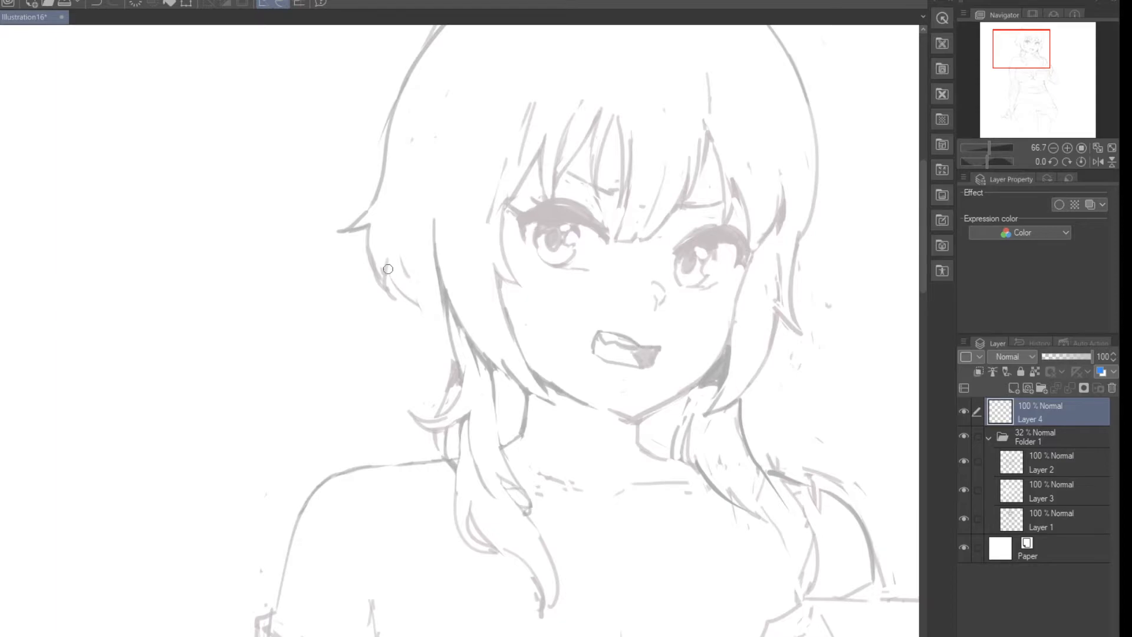
Step: Ink the curved lower contour of the back hair behind the side lock, with a small notch near its tip
left_click_drag(389, 252, 444, 336)
mouse_move(417, 286)
left_mouse_down()
mouse_move(444, 335)
mouse_move(420, 279)
mouse_move(443, 294)
left_mouse_up()
key("e")
key("p")
Step: Ink the side lock's outer edge as one tapered curve from beside the cheek down towards the jaw
left_click_drag(433, 219, 486, 347)
key("ctrl+z")
left_click_drag(434, 220, 497, 370)
key("ctrl+z")
left_click_drag(433, 218, 495, 368)
key("ctrl+z")
left_click_drag(435, 228, 502, 366)
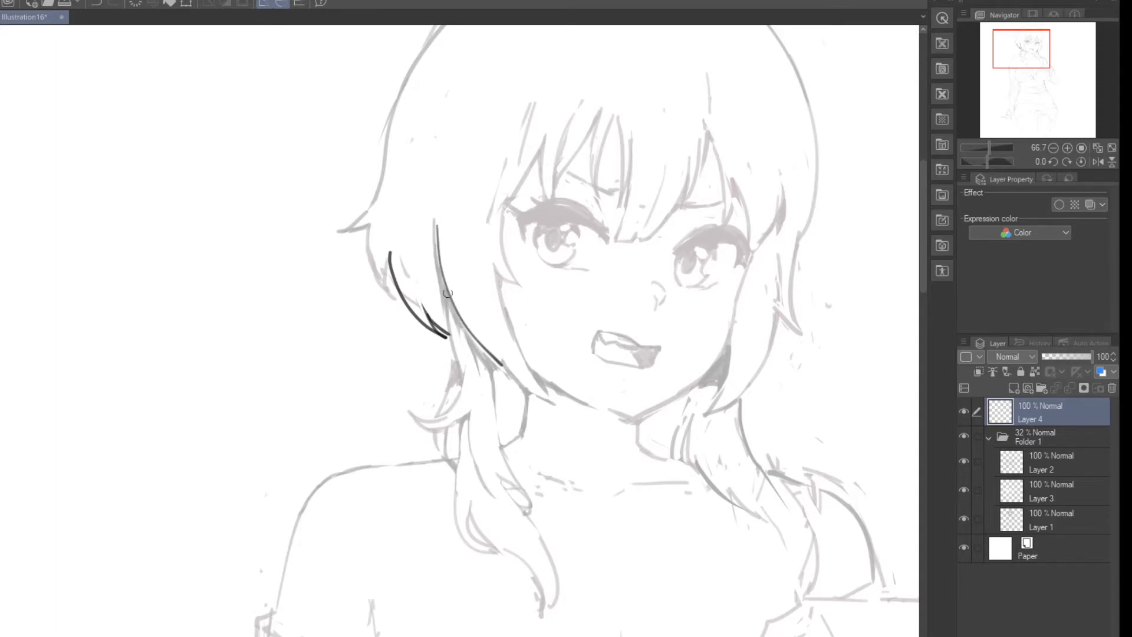
Step: Ink the line joining the side lock to the back hair's tip and refine the upper end of the lock's outer edge
left_click_drag(436, 227, 447, 313)
key("ctrl+z")
left_click_drag(438, 247, 446, 328)
left_click_drag(441, 275, 458, 315)
key("ctrl+z")
left_click_drag(435, 218, 454, 309)
key("ctrl+z")
key("e")
mouse_move(435, 225)
left_mouse_down()
mouse_move(460, 317)
mouse_move(450, 291)
left_mouse_up()
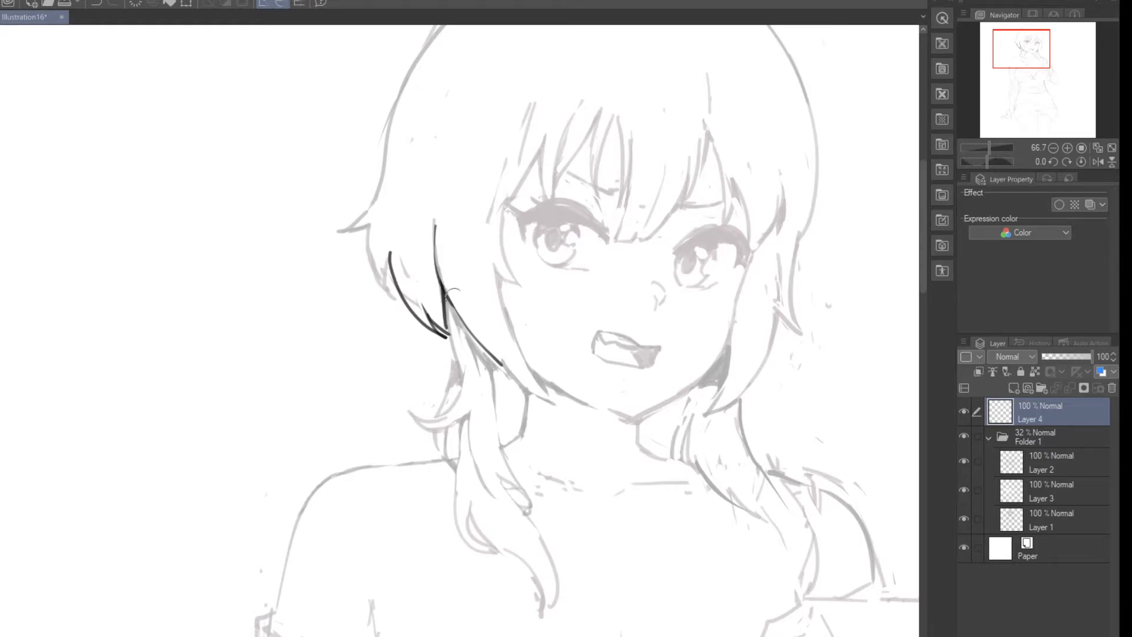
Step: Thicken the lower part of the side lock's outer edge into a dark tapered wedge
mouse_move(440, 219)
left_mouse_down()
mouse_move(452, 310)
mouse_move(492, 360)
left_mouse_up()
key("ctrl+z")
left_click_drag(492, 356, 494, 385)
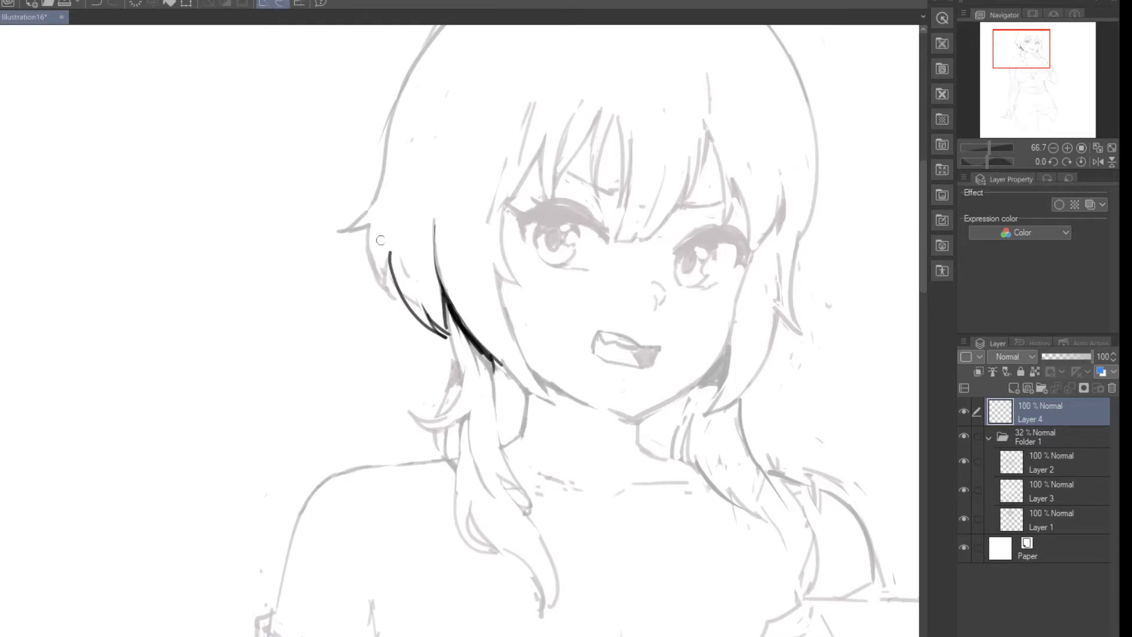
Step: Try long tapered curves in the blank area beside the hair and undo them
left_click_drag(263, 105, 236, 462)
key("ctrl+z")
key("ctrl+z")
mouse_move(246, 153)
left_mouse_down()
mouse_move(250, 493)
mouse_move(197, 329)
mouse_move(277, 506)
left_mouse_up()
key("ctrl+z")
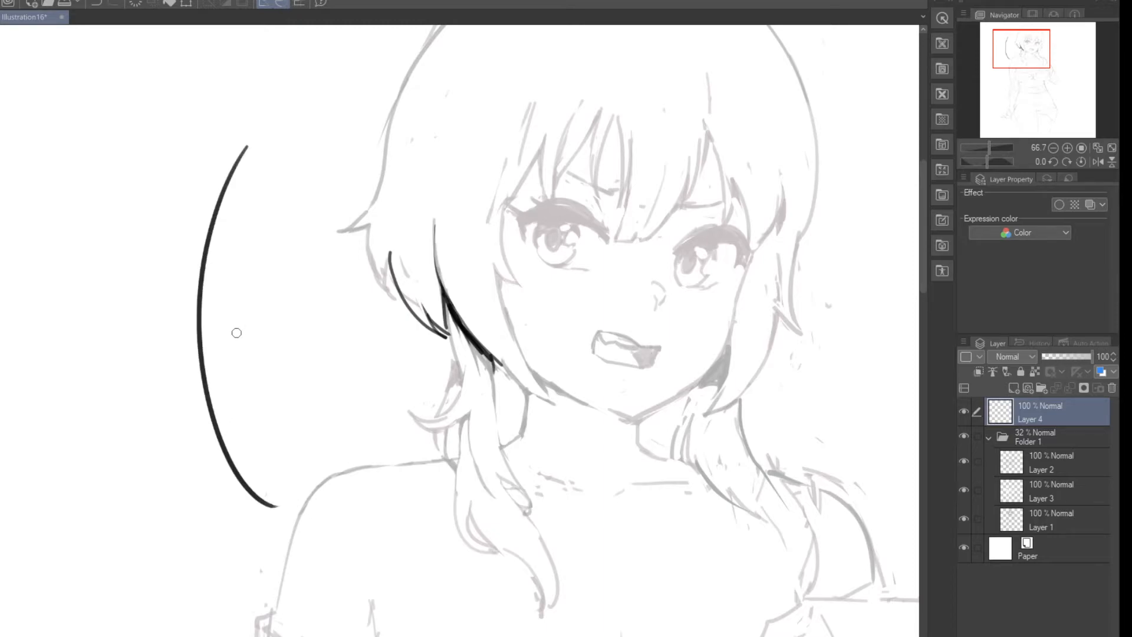
key("ctrl+z")
left_click_drag(389, 238, 421, 318)
key("ctrl+z")
left_click_drag(391, 254, 423, 305)
left_click_drag(387, 260, 395, 298)
key("ctrl+z")
left_click_drag(388, 257, 392, 298)
key("ctrl+z")
key("ctrl+z")
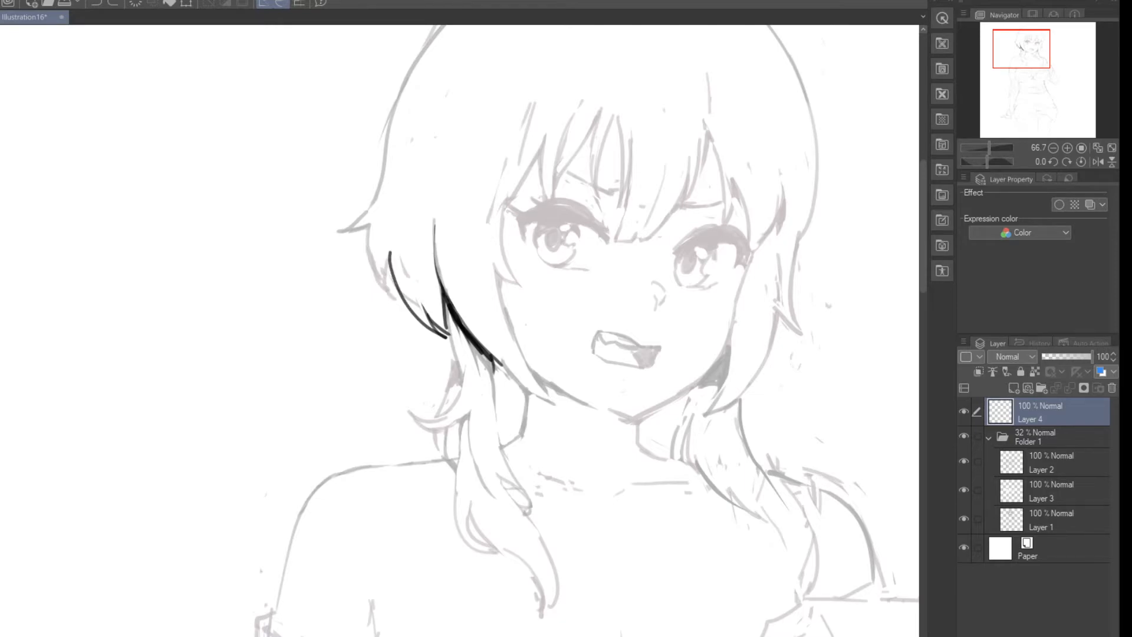
Step: Undo the thick wedge on the side lock's outer edge and ink a short, pointed dark strand at its fork instead
key("ctrl+z")
key("ctrl+z")
key("ctrl+z")
key("ctrl+z")
left_click_drag(441, 287, 460, 351)
mouse_move(452, 305)
left_mouse_down()
mouse_move(456, 345)
mouse_move(451, 315)
mouse_move(474, 342)
left_mouse_up()
key("e")
key("p")
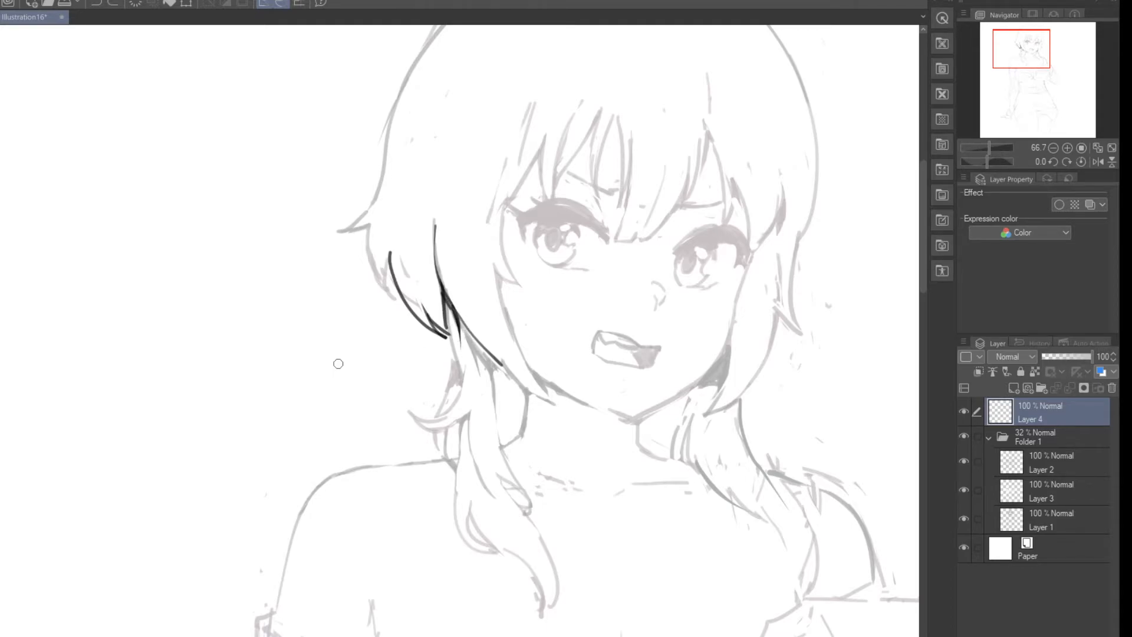
Step: Try a solid black test patch beside the character with thin white lines carved into it, and undo it
left_click(256, 192)
mouse_move(255, 192)
left_mouse_down()
mouse_move(295, 222)
mouse_move(228, 298)
mouse_move(240, 295)
mouse_move(238, 347)
left_mouse_up()
left_click_drag(254, 273, 250, 361)
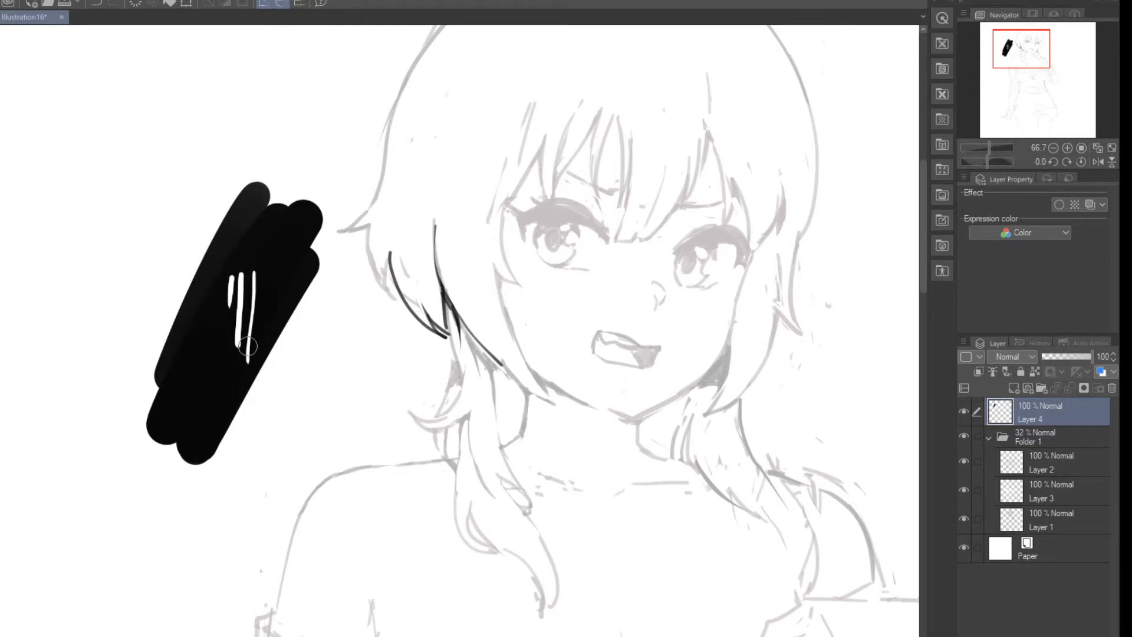
left_click_drag(275, 260, 259, 357)
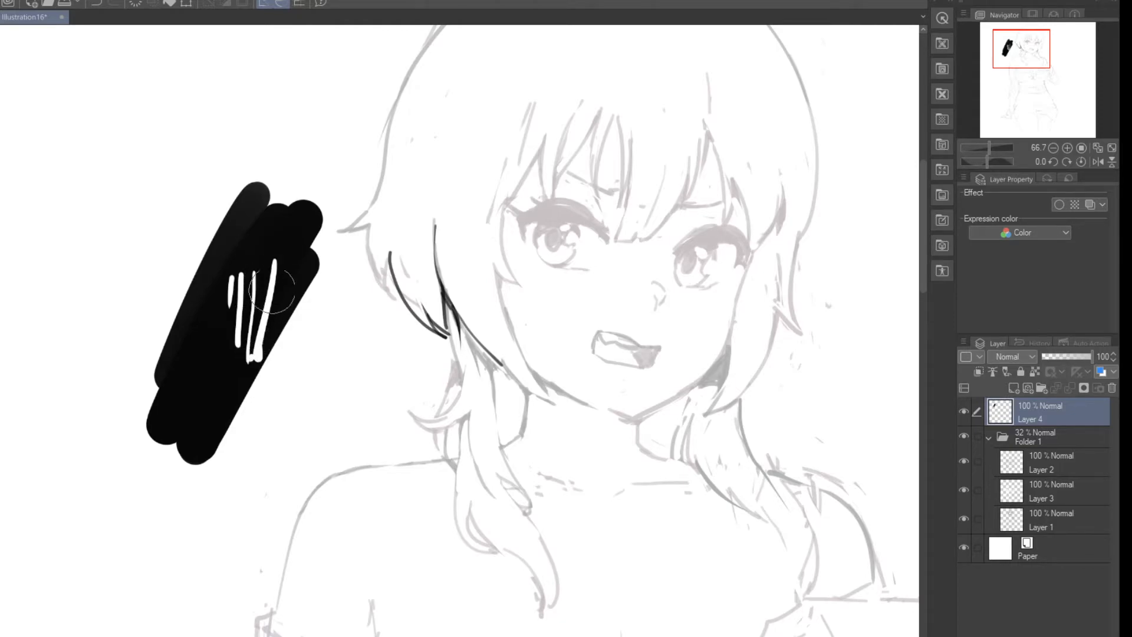
mouse_move(276, 259)
left_mouse_down()
mouse_move(250, 262)
mouse_move(253, 363)
mouse_move(258, 332)
left_mouse_up()
mouse_move(264, 223)
left_mouse_down()
mouse_move(294, 286)
mouse_move(295, 242)
mouse_move(298, 267)
mouse_move(299, 253)
left_mouse_up()
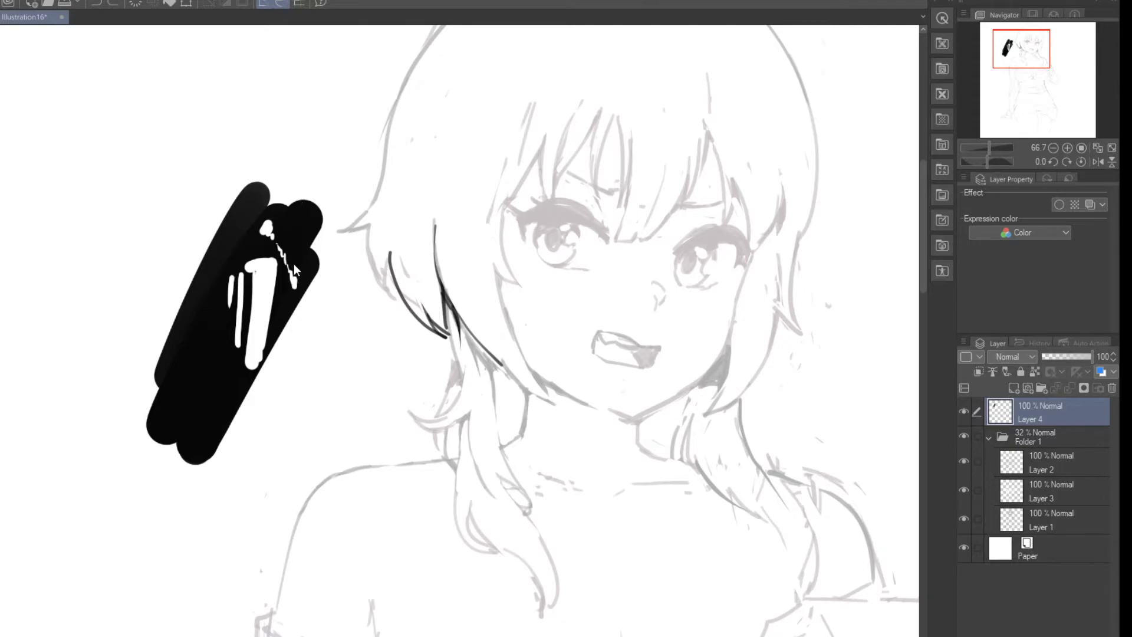
key("ctrl+z")
key("ctrl+z")
key("ctrl+z")
key("ctrl+z")
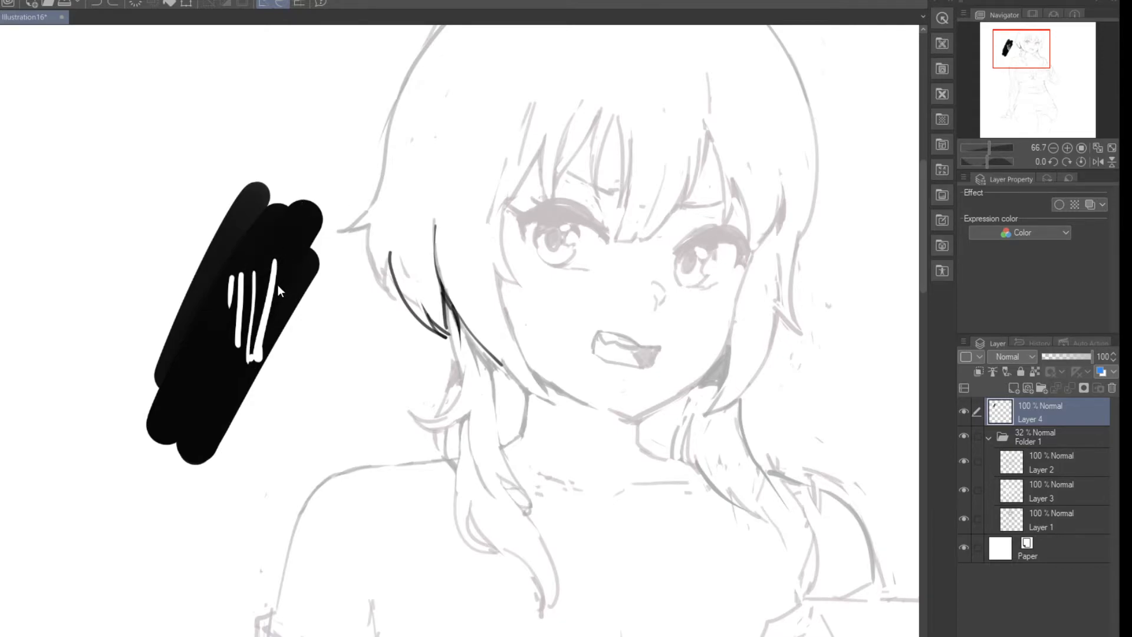
key("ctrl+z")
key("ctrl+z")
key("ctrl+z")
key("ctrl+z")
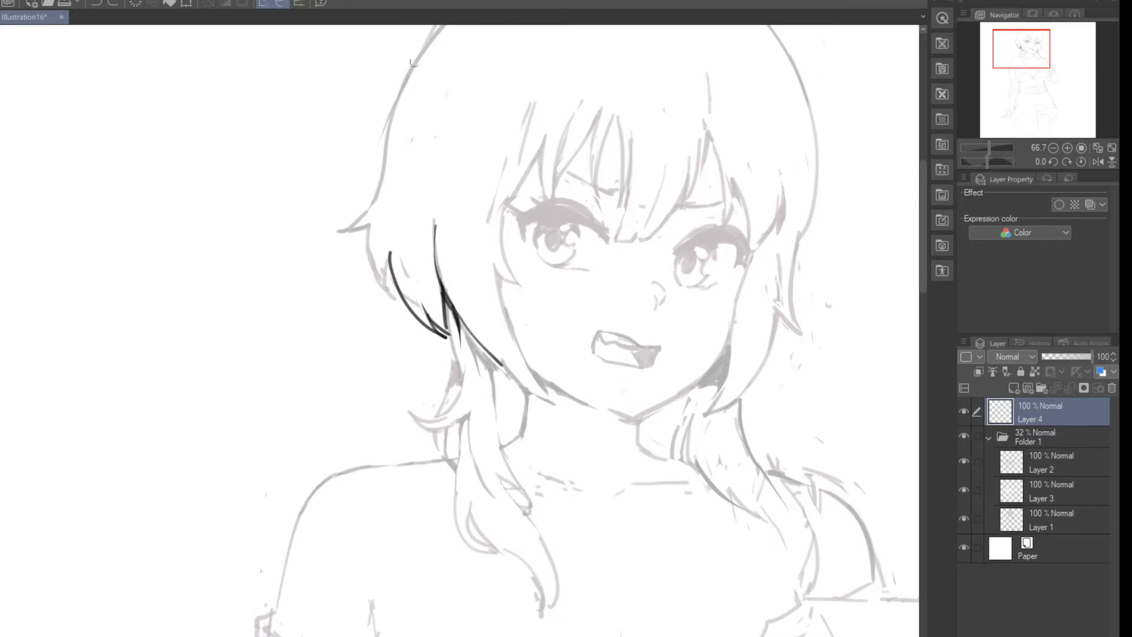
Step: Ink the outer hair contour from the side of the head down to the flicked-out tip and try the curve beneath it
mouse_move(422, 49)
left_mouse_down()
mouse_move(375, 198)
mouse_move(340, 228)
left_mouse_up()
mouse_move(376, 192)
left_mouse_down()
mouse_move(332, 228)
mouse_move(364, 228)
left_mouse_up()
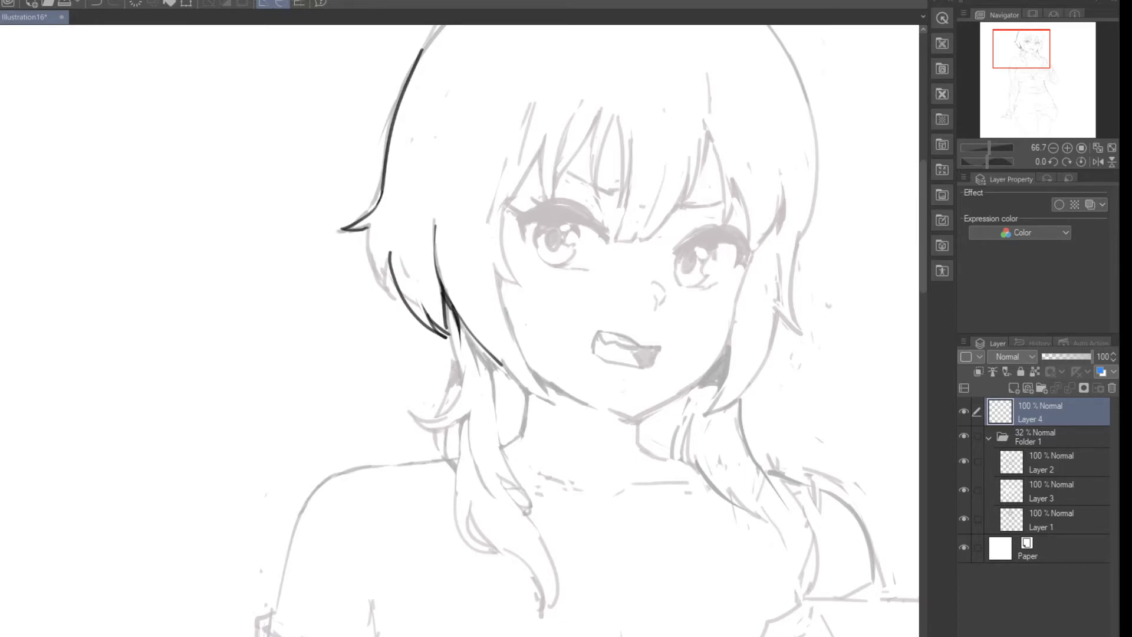
left_click_drag(366, 229, 393, 300)
key("ctrl+z")
left_click_drag(368, 230, 393, 296)
key("ctrl+z")
Step: Ink the back hair's curved strand below the flicked tip, joining it to the lower contour with a sharp, dark notch
left_click_drag(365, 259, 392, 297)
key("ctrl+z")
left_click_drag(389, 257, 392, 296)
key("ctrl+z")
left_click_drag(389, 254, 391, 296)
mouse_move(396, 247)
left_mouse_down()
mouse_move(406, 288)
mouse_move(388, 272)
mouse_move(409, 296)
left_mouse_up()
key("ctrl+z")
key("p")
key("e")
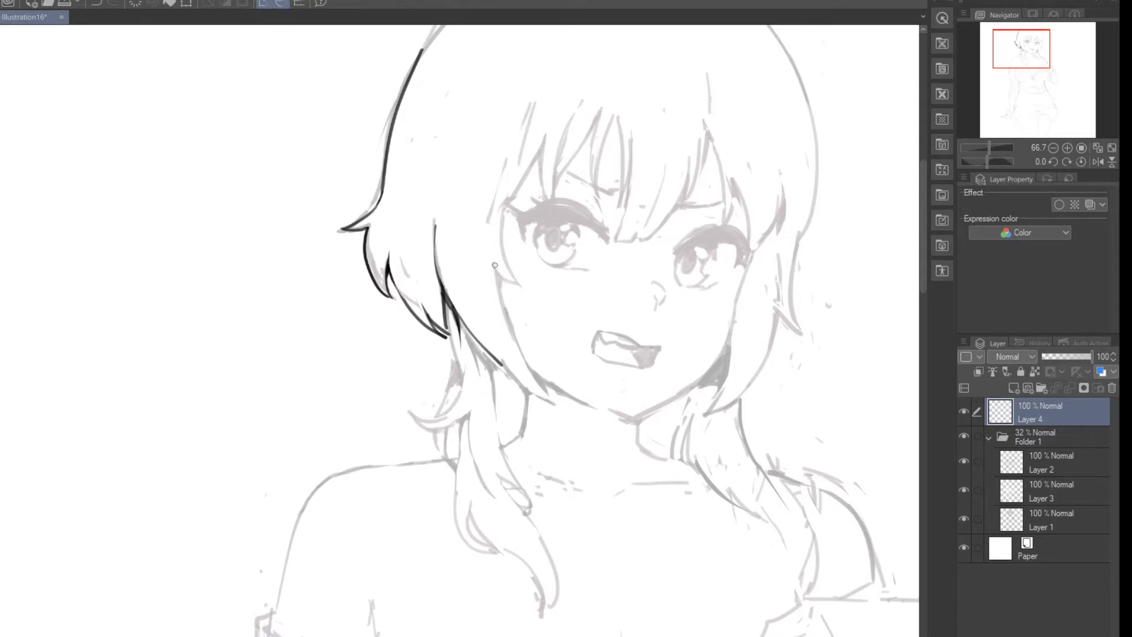
key("ctrl+z")
Step: Ink the side lock's inner edge beside the cheek with a short branching curve and a thickened dark corner
scroll(483, 267, "up", 5)
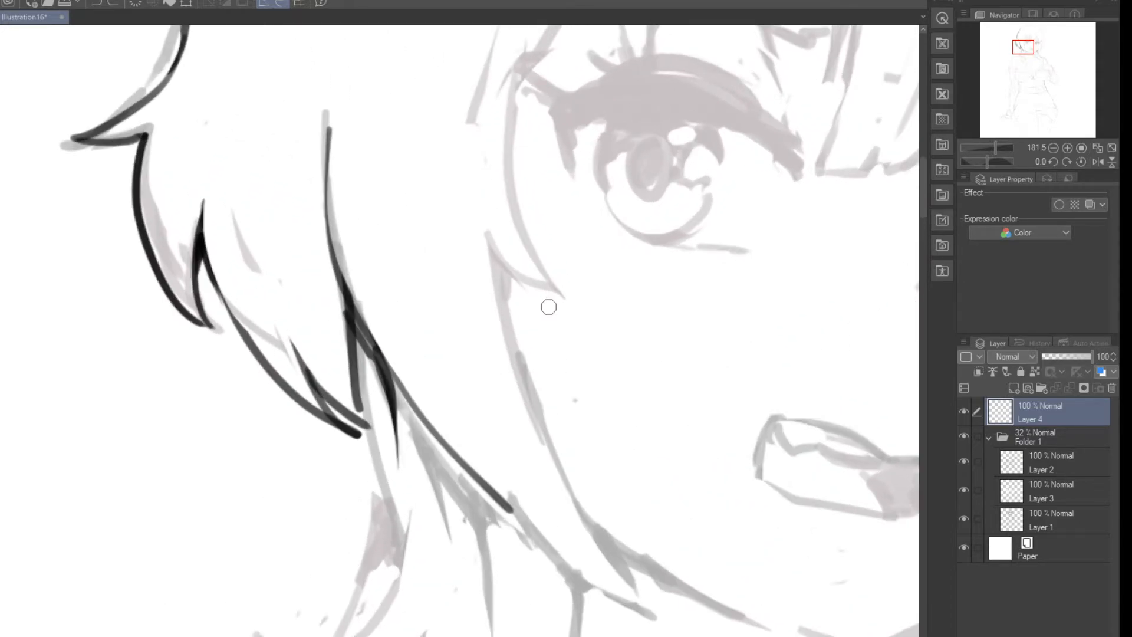
mouse_move(487, 232)
left_mouse_down()
mouse_move(514, 270)
mouse_move(563, 290)
left_mouse_up()
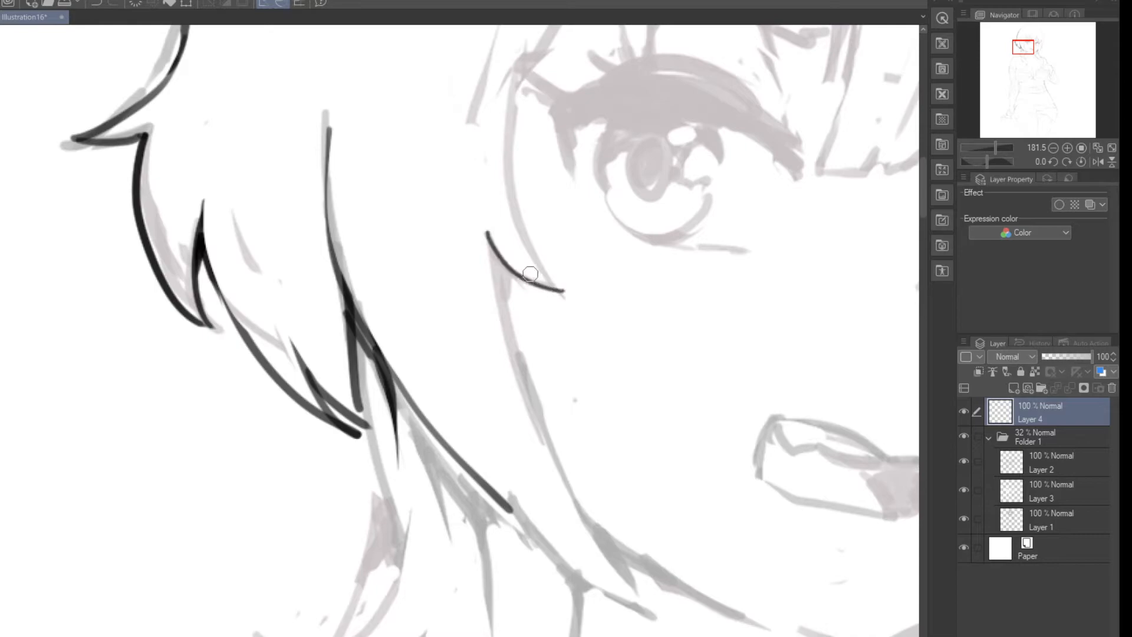
left_click_drag(487, 233, 518, 391)
key("ctrl+z")
left_click_drag(487, 233, 569, 481)
left_click_drag(494, 254, 516, 370)
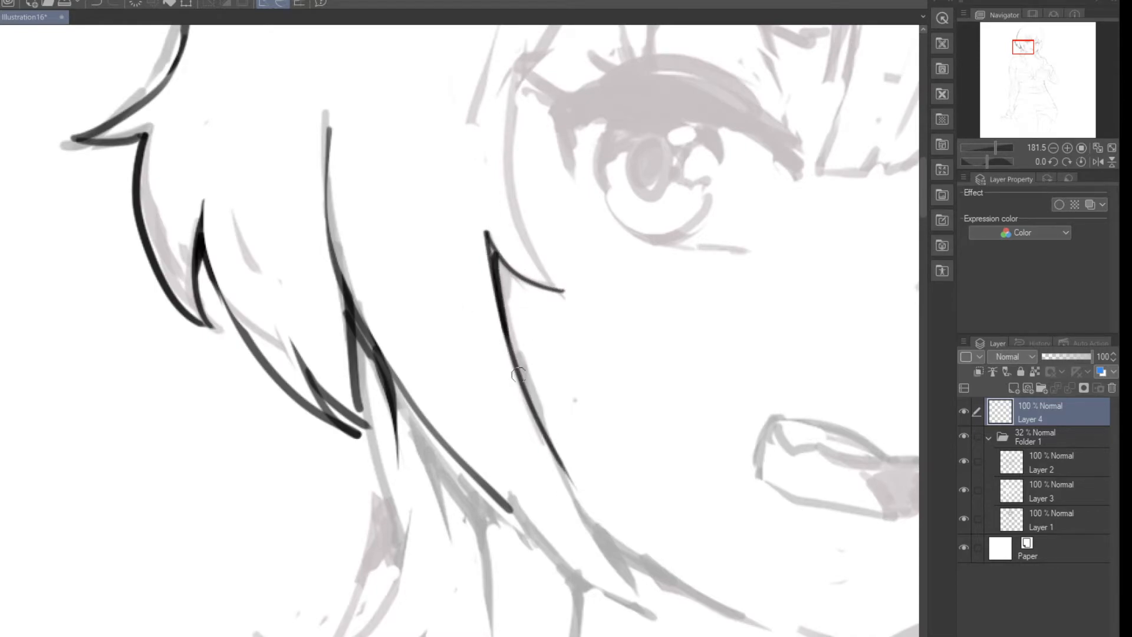
left_click_drag(487, 240, 521, 287)
mouse_move(489, 245)
left_mouse_down()
mouse_move(522, 280)
mouse_move(499, 284)
mouse_move(516, 384)
mouse_move(486, 234)
left_mouse_up()
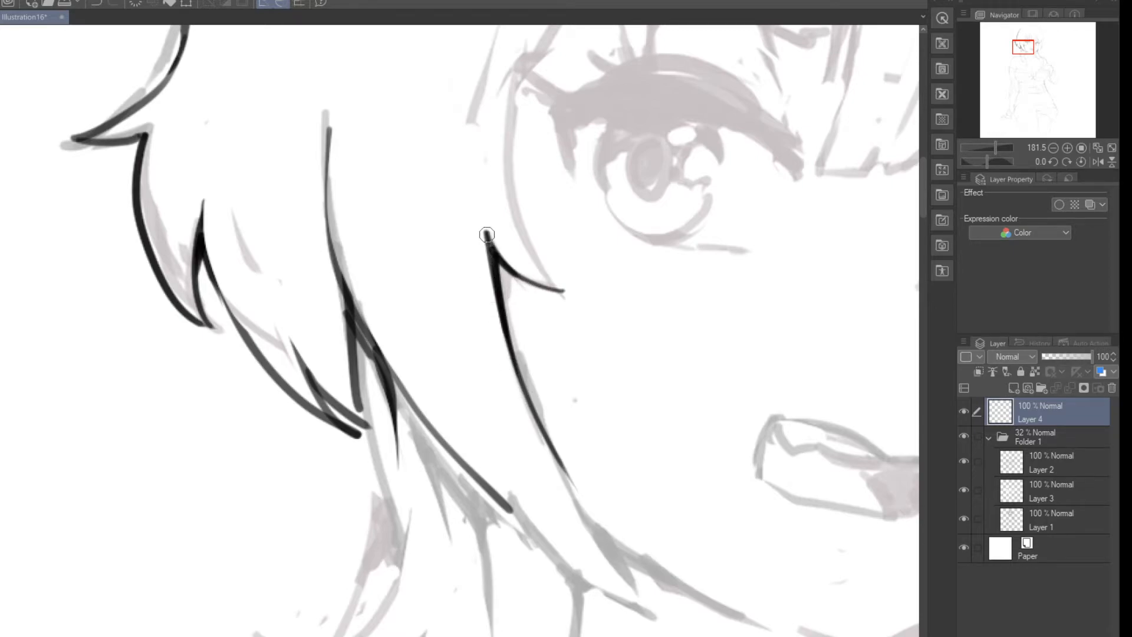
left_click_drag(414, 121, 462, 360)
key("ctrl+z")
left_click_drag(415, 129, 482, 407)
key("ctrl+z")
Step: Extend the side lock's inner edge as a thin tapered line down to the jaw
left_click_drag(549, 441, 640, 597)
key("ctrl+z")
left_click_drag(553, 447, 681, 617)
key("ctrl+z")
left_click_drag(549, 440, 646, 585)
key("ctrl+z")
left_click_drag(550, 441, 642, 592)
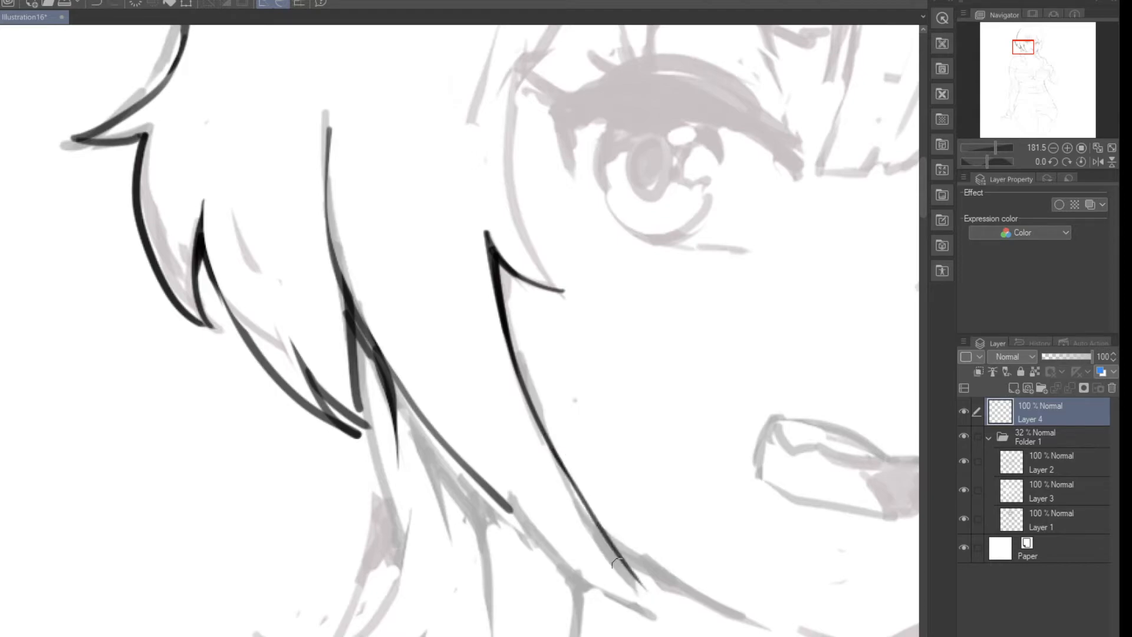
Step: Ink the side lock's outer edge down to meet the inner edge and trim the overshoot into a sharp tip
mouse_move(494, 495)
left_mouse_down()
mouse_move(655, 592)
mouse_move(548, 575)
left_mouse_up()
key("ctrl+z")
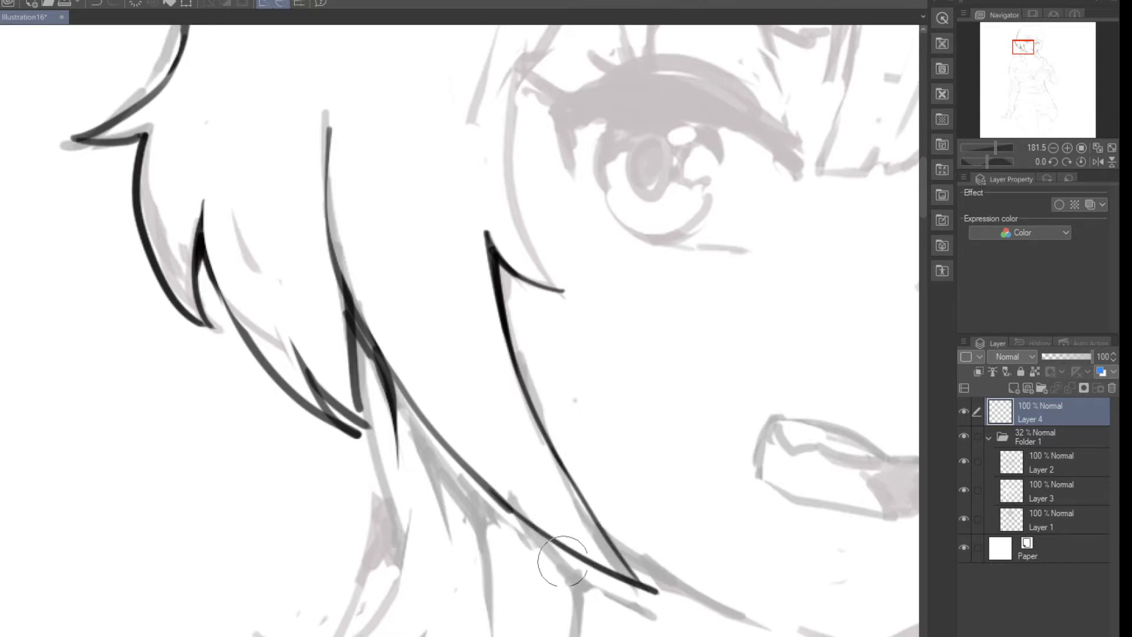
key("ctrl+z")
mouse_move(494, 500)
left_mouse_down()
mouse_move(585, 584)
mouse_move(663, 589)
left_mouse_up()
key("ctrl+z")
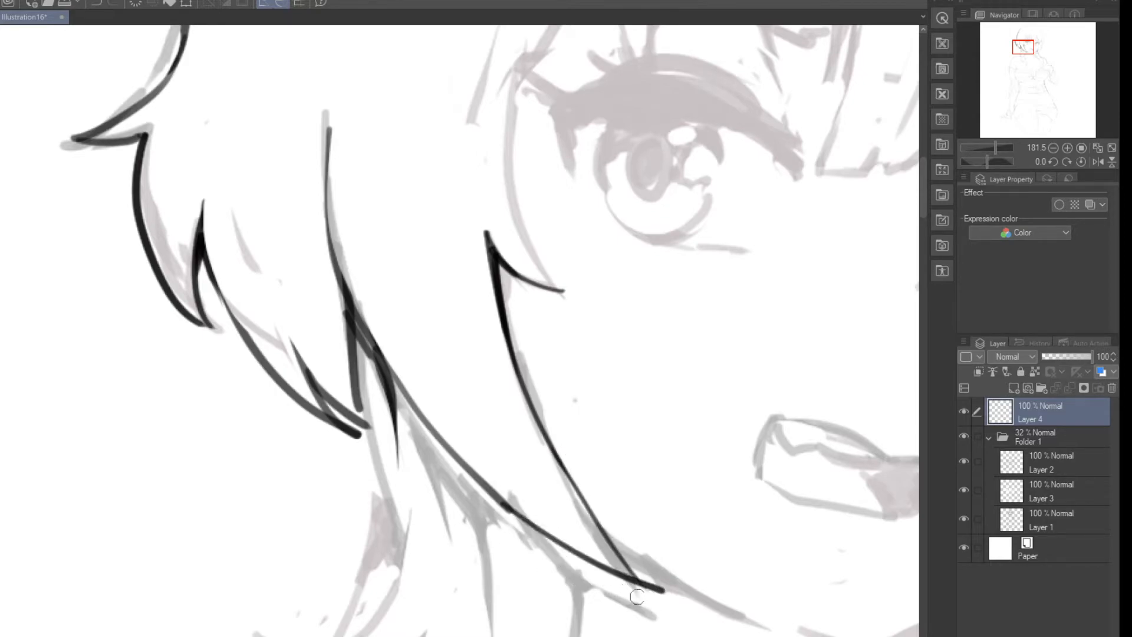
left_click_drag(630, 552, 673, 604)
key("ctrl+z")
left_click_drag(632, 551, 677, 609)
key("p")
scroll(523, 472, "down", 5)
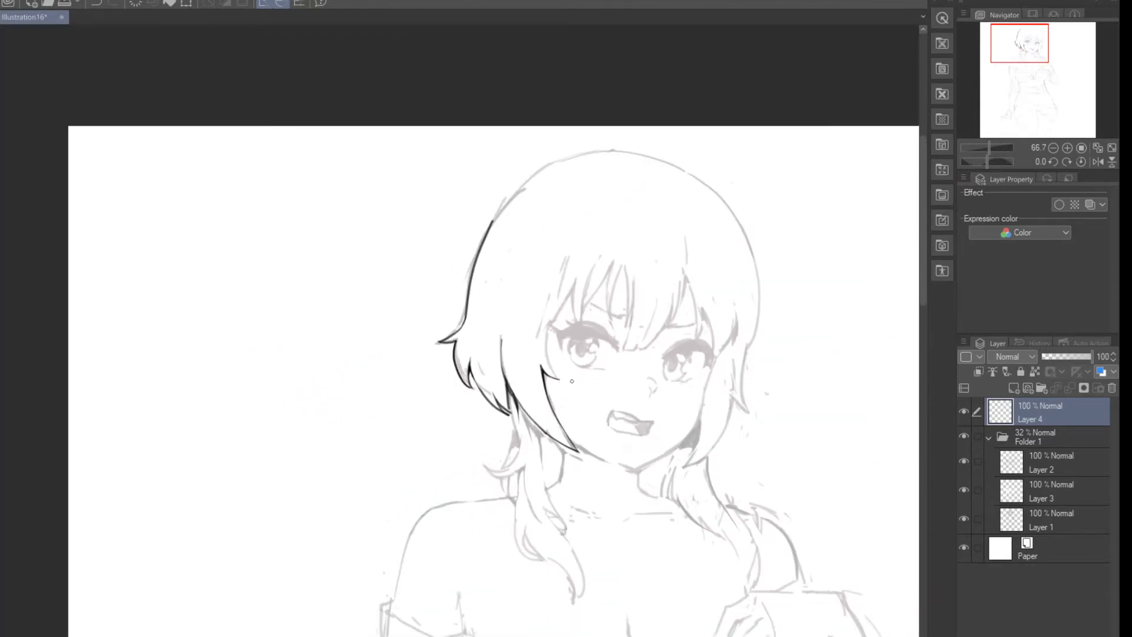
Step: Smooth the join in the side lock's outer edge with the Folder 1 sketch temporarily hidden
left_click(964, 436)
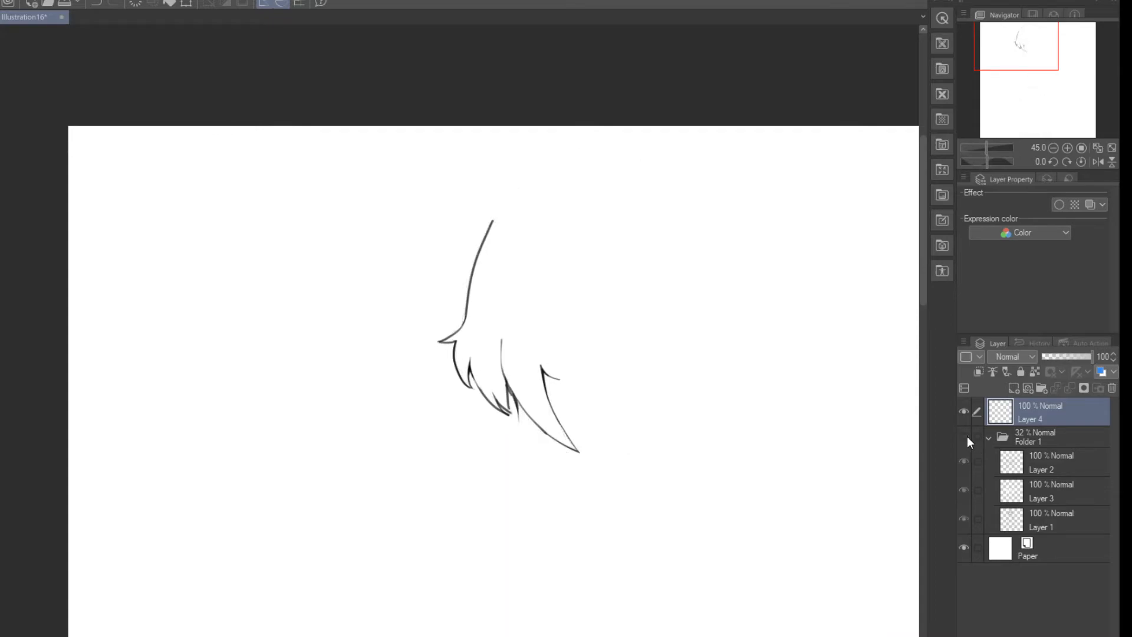
scroll(677, 465, "up", 8)
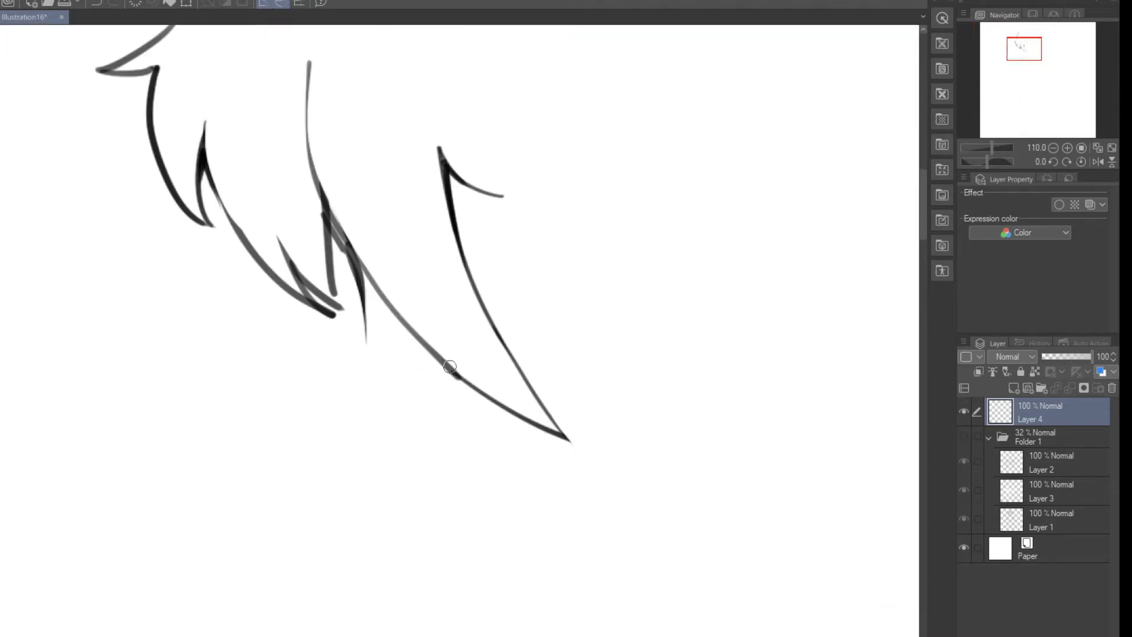
key("e")
left_click_drag(416, 367, 464, 405)
key("ctrl+z")
left_click_drag(426, 366, 471, 410)
key("ctrl+z")
key("p")
scroll(368, 303, "down", 10)
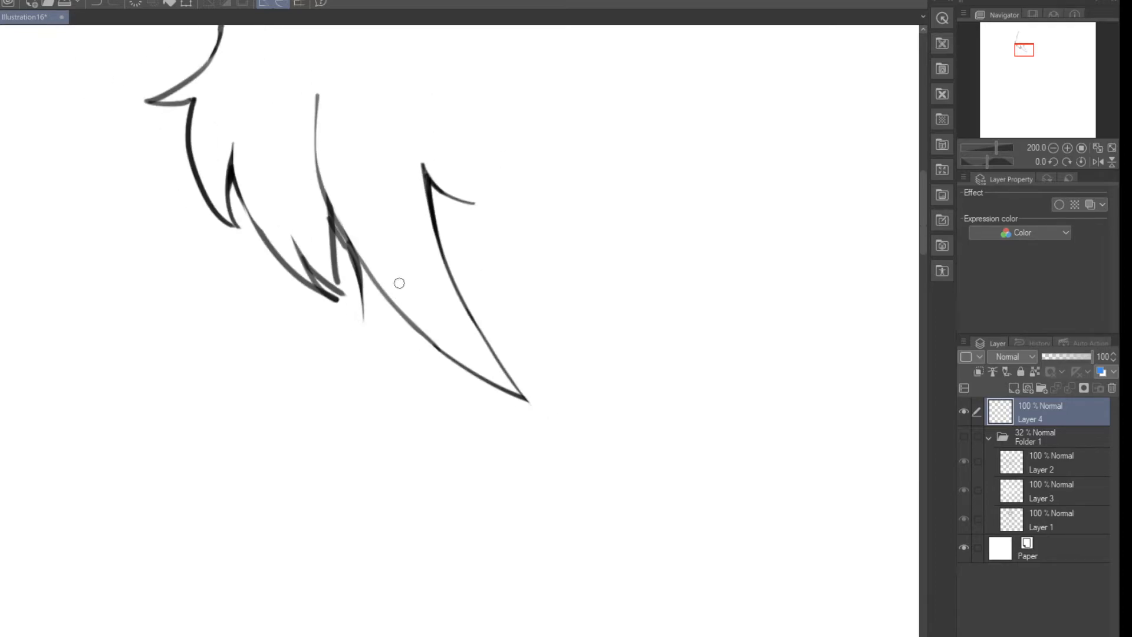
scroll(453, 247, "up", 2)
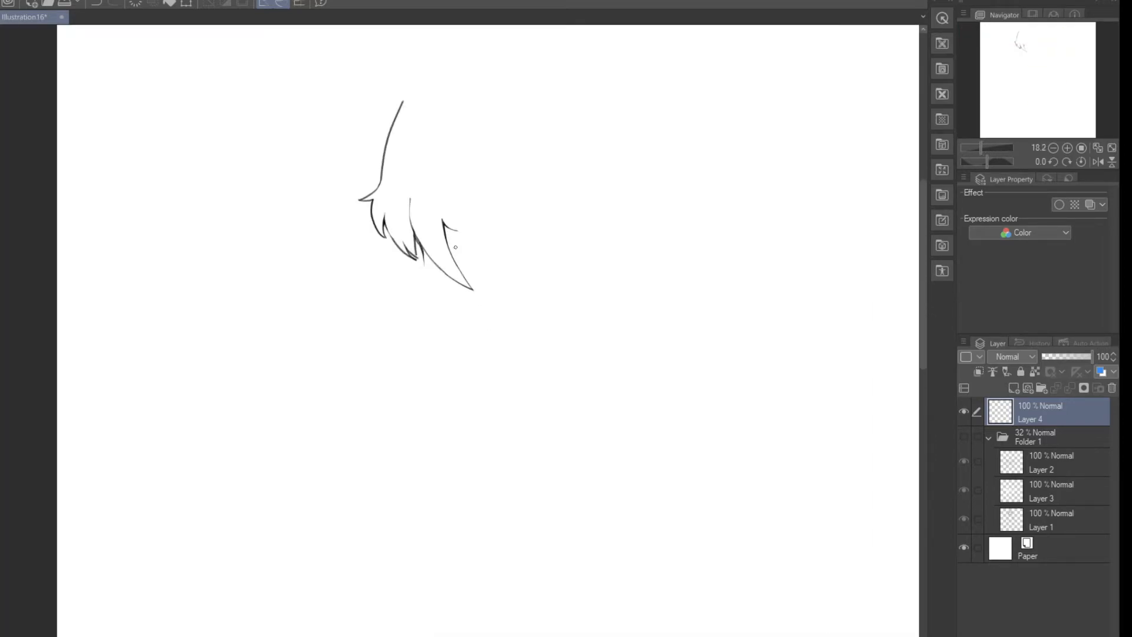
left_click(965, 437)
Step: Block in the right-hand eye's upper lash with thick black arcs from the inner corner around to the outer corner
scroll(645, 232, "up", 5)
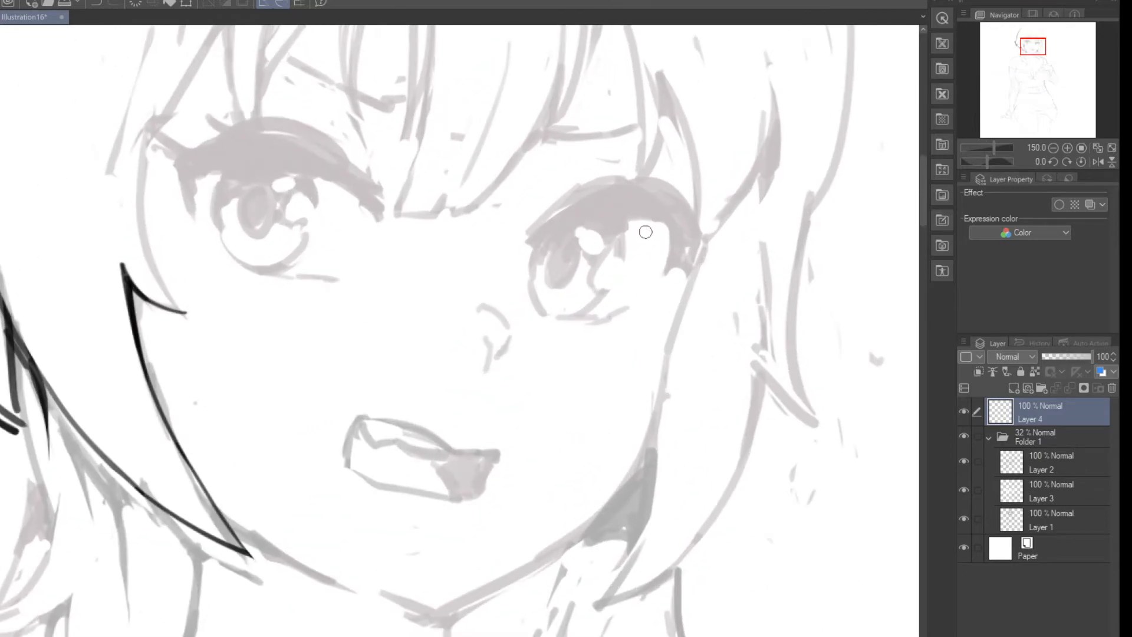
mouse_move(660, 217)
left_mouse_down()
mouse_move(636, 212)
mouse_move(559, 243)
left_mouse_up()
mouse_move(673, 201)
left_mouse_down()
mouse_move(665, 194)
mouse_move(524, 259)
left_mouse_up()
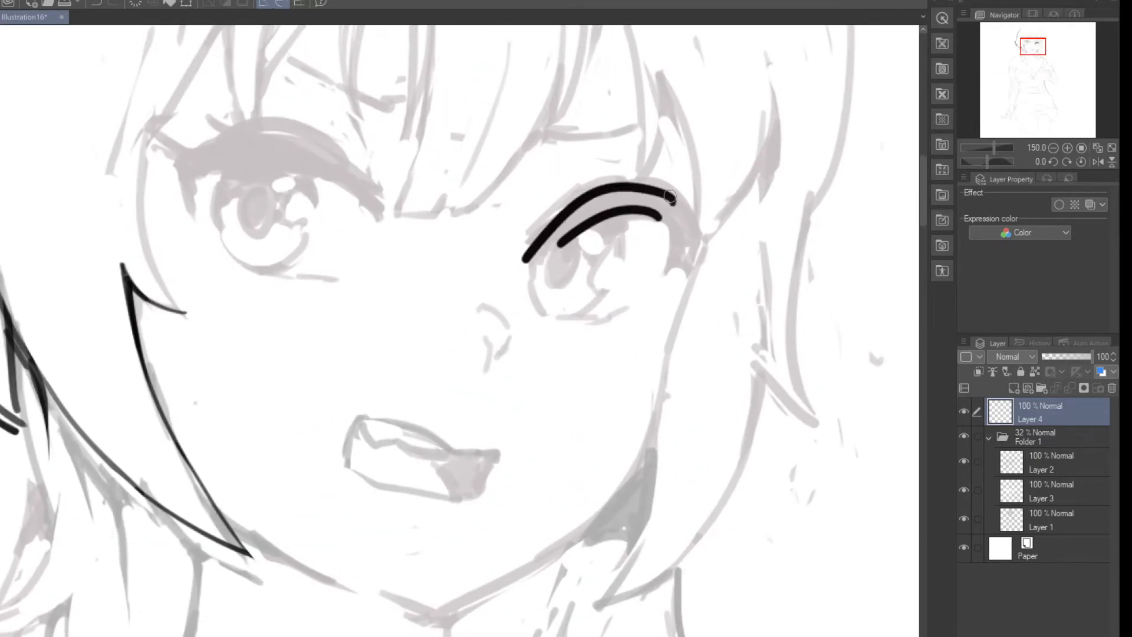
left_click_drag(646, 196, 552, 247)
mouse_move(610, 203)
left_mouse_down()
mouse_move(684, 236)
mouse_move(678, 268)
left_mouse_up()
mouse_move(655, 193)
left_mouse_down()
mouse_move(684, 264)
mouse_move(681, 215)
mouse_move(689, 266)
left_mouse_up()
left_click_drag(628, 206, 527, 261)
Step: Clean up the right-hand lash's lower edge and fill its body down to the outer corner in solid black
key("e")
mouse_move(627, 228)
left_mouse_down()
mouse_move(563, 247)
mouse_move(586, 233)
mouse_move(668, 251)
mouse_move(669, 233)
mouse_move(653, 223)
mouse_move(553, 239)
left_mouse_up()
key("p")
left_click_drag(660, 217, 594, 214)
mouse_move(666, 217)
left_mouse_down()
mouse_move(676, 266)
mouse_move(662, 268)
mouse_move(713, 240)
mouse_move(659, 276)
mouse_move(669, 267)
mouse_move(662, 246)
mouse_move(664, 274)
left_mouse_up()
key("e")
key("p")
key("e")
key("p")
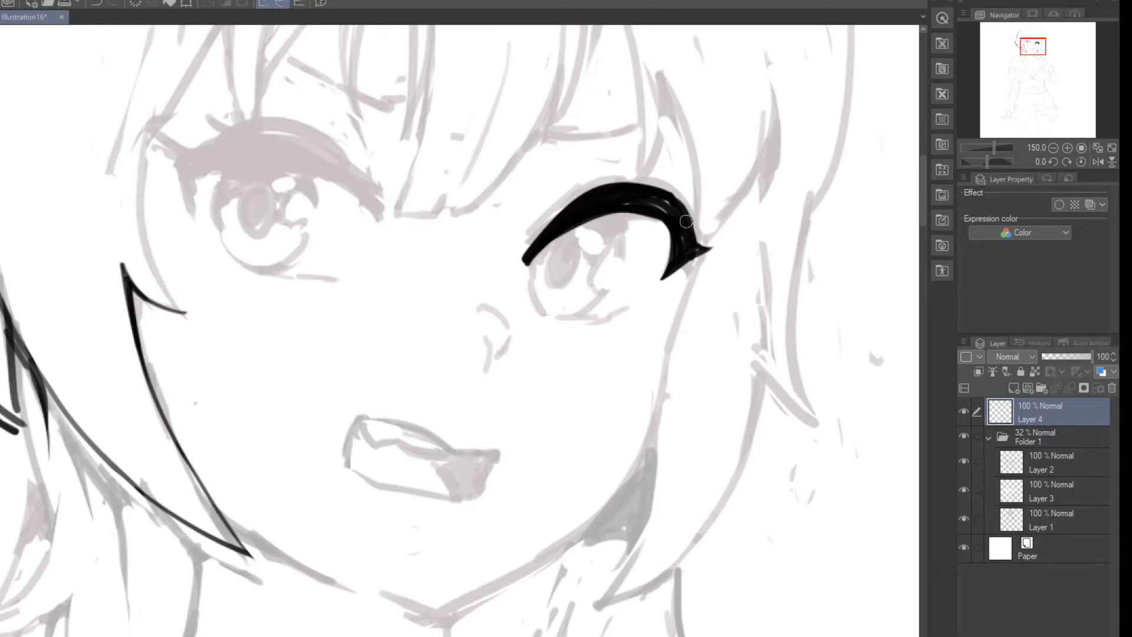
Step: Refine the right-hand lash's outer corner into small pointed spikes
mouse_move(687, 221)
left_mouse_down()
mouse_move(715, 220)
mouse_move(717, 210)
mouse_move(717, 248)
mouse_move(697, 240)
mouse_move(694, 255)
mouse_move(706, 267)
mouse_move(716, 255)
left_mouse_up()
key("e")
key("p")
key("e")
key("p")
key("e")
Step: Ink the right-hand eye's iris outline, including the notched highlight shape on its outer side
mouse_move(624, 211)
left_mouse_down()
mouse_move(619, 270)
mouse_move(604, 256)
mouse_move(589, 277)
mouse_move(602, 282)
left_mouse_up()
key("ctrl+z")
mouse_move(608, 281)
left_mouse_down()
mouse_move(572, 312)
mouse_move(599, 280)
mouse_move(577, 313)
mouse_move(590, 311)
mouse_move(560, 316)
left_mouse_up()
key("e")
key("p")
key("e")
key("p")
key("e")
key("p")
mouse_move(536, 258)
left_mouse_down()
mouse_move(544, 309)
mouse_move(625, 312)
mouse_move(593, 317)
left_mouse_up()
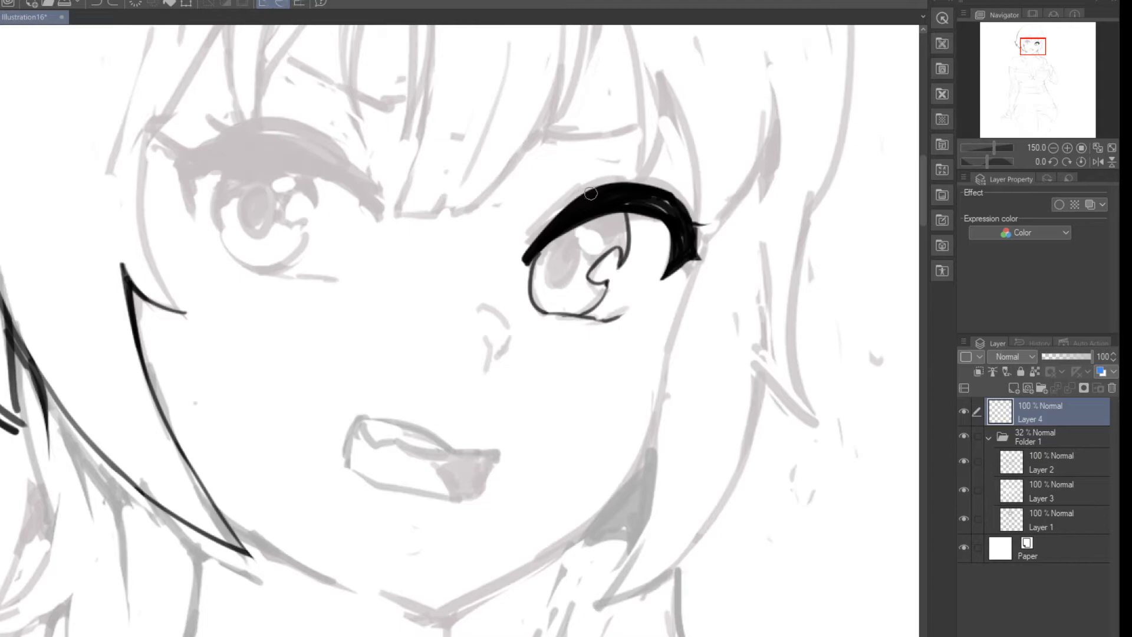
Step: Thicken the right-hand lash's upper edge towards the inner corner, ending in a tapered tip
left_click_drag(613, 185, 527, 247)
left_click_drag(581, 194, 523, 258)
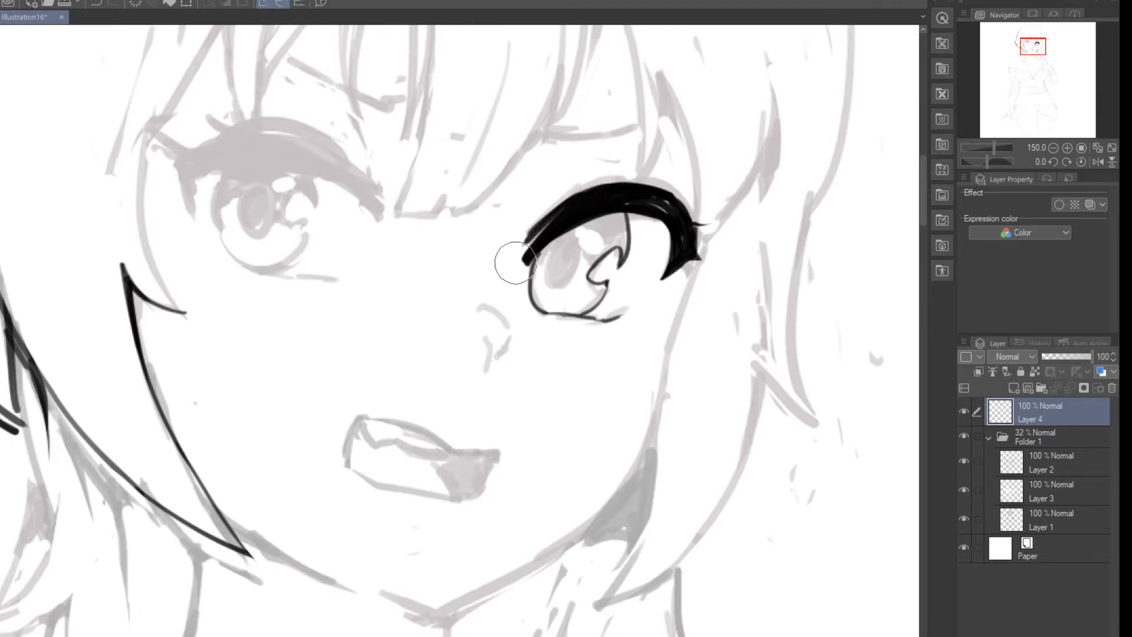
mouse_move(341, 305)
left_mouse_down()
mouse_move(477, 233)
mouse_move(472, 262)
left_mouse_up()
key("ctrl+z")
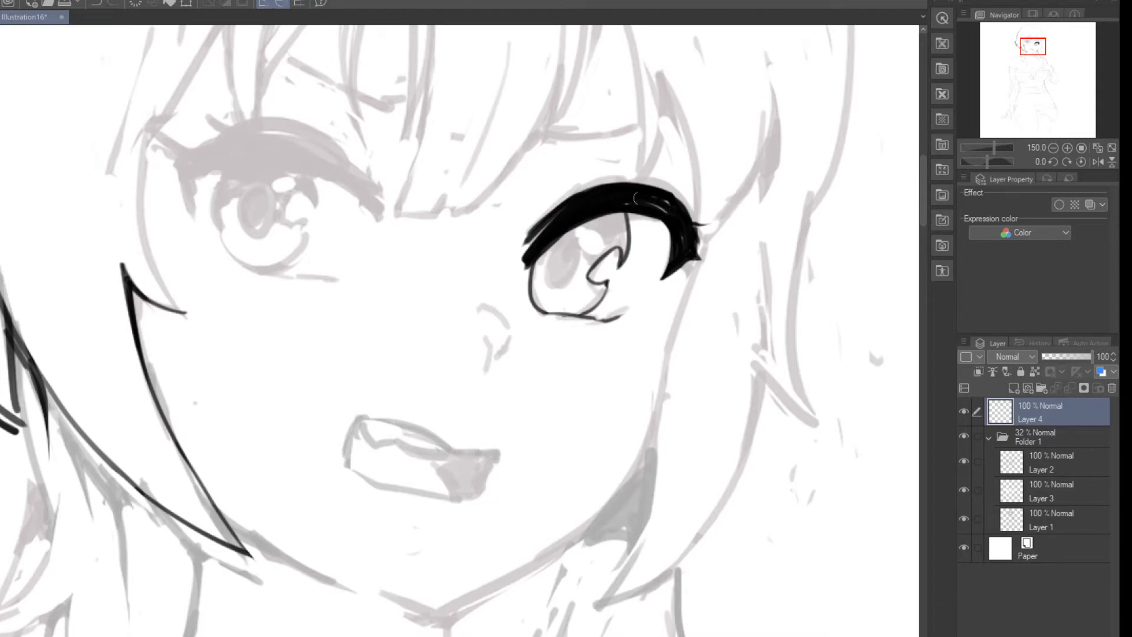
Step: Outline the outer corner and the pointed inner end of the left-hand eye's upper lash with thin lines
mouse_move(221, 169)
left_mouse_down()
mouse_move(193, 176)
mouse_move(197, 222)
mouse_move(174, 162)
mouse_move(180, 188)
left_mouse_up()
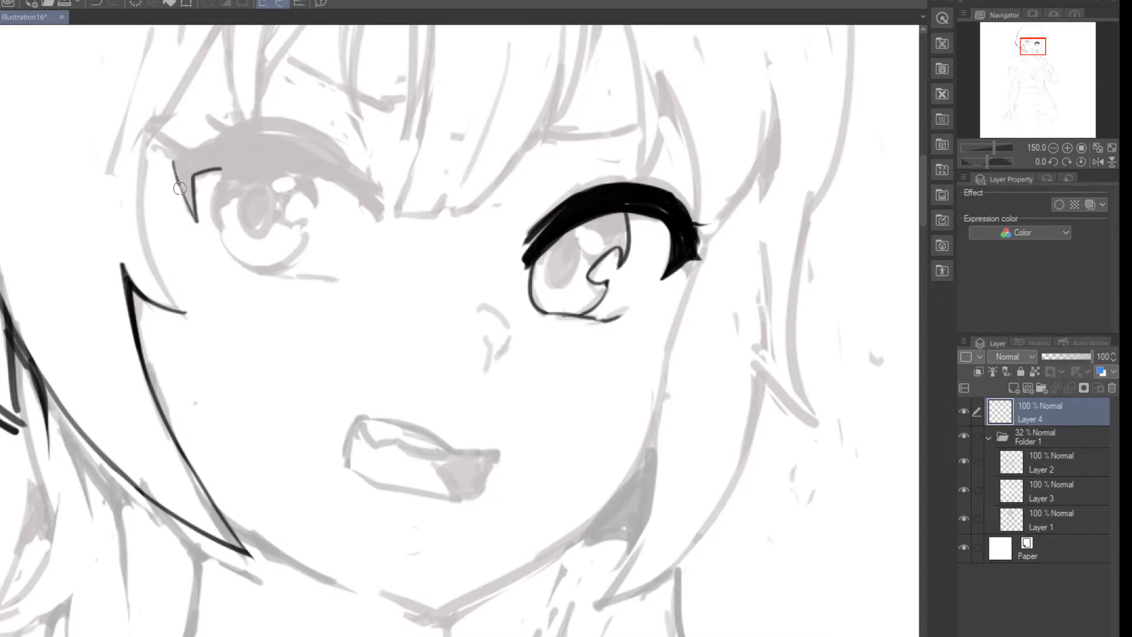
mouse_move(305, 176)
left_mouse_down()
mouse_move(369, 219)
mouse_move(387, 209)
mouse_move(382, 232)
left_mouse_up()
key("ctrl+z")
key("ctrl+z")
key("ctrl+z")
mouse_move(365, 187)
left_mouse_down()
mouse_move(382, 223)
mouse_move(364, 175)
left_mouse_up()
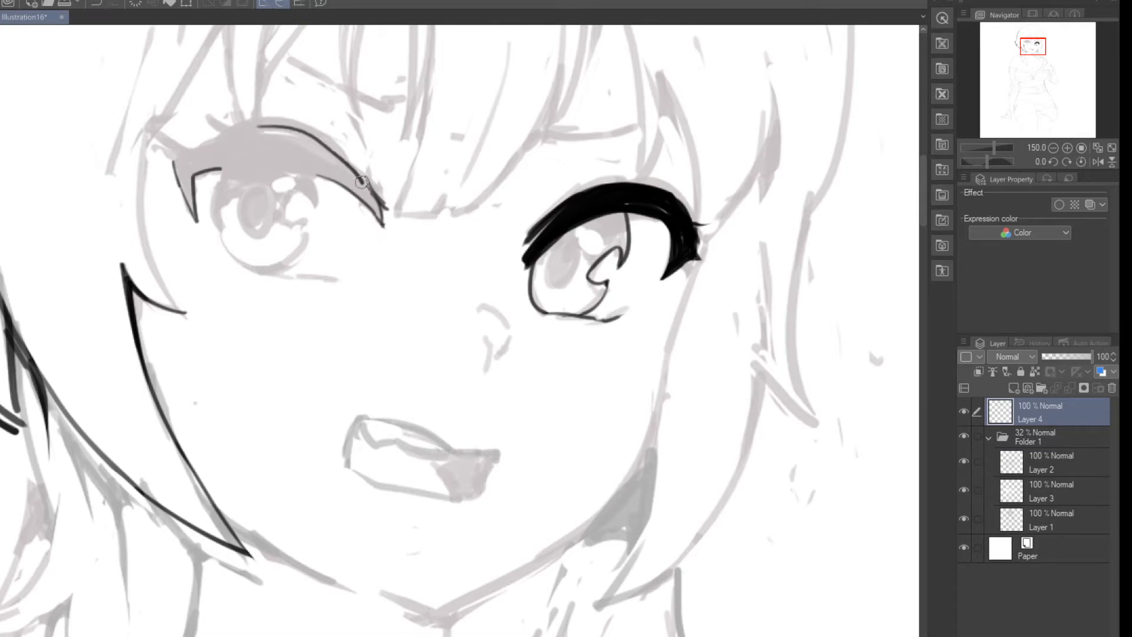
Step: Ink the upper contour of the left-hand lash, from its inner end over to the flared outer corner
left_click_drag(264, 125, 369, 183)
left_click_drag(269, 125, 368, 179)
key("ctrl+z")
key("ctrl+z")
left_click_drag(268, 126, 369, 190)
mouse_move(273, 125)
left_mouse_down()
mouse_move(195, 149)
mouse_move(178, 171)
left_mouse_up()
key("ctrl+z")
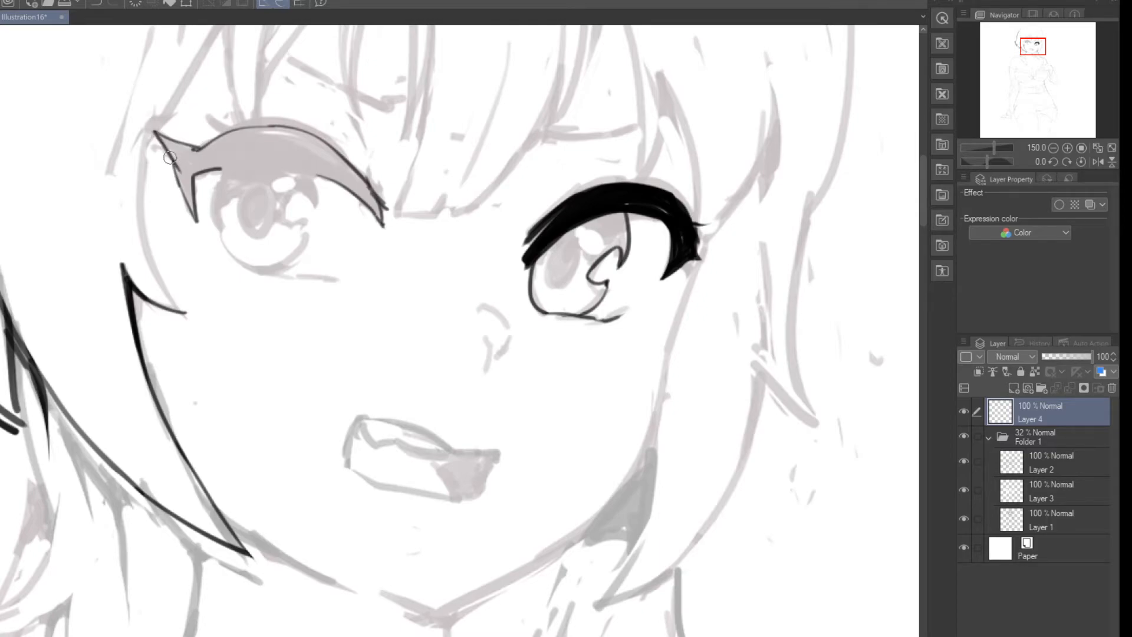
Step: Complete the left-hand lash outline with a small upper spike and a closed lower edge, and fill it solid black
mouse_move(195, 111)
left_mouse_down()
mouse_move(219, 136)
mouse_move(228, 130)
left_mouse_up()
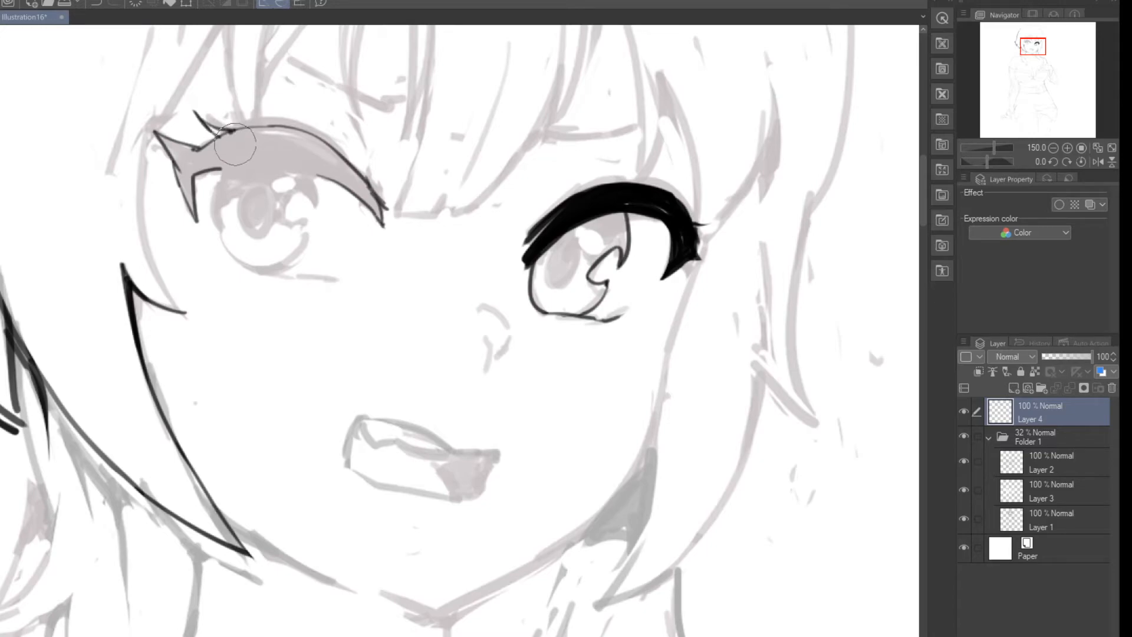
left_click_drag(227, 167, 337, 186)
key("ctrl+z")
left_click_drag(229, 166, 344, 186)
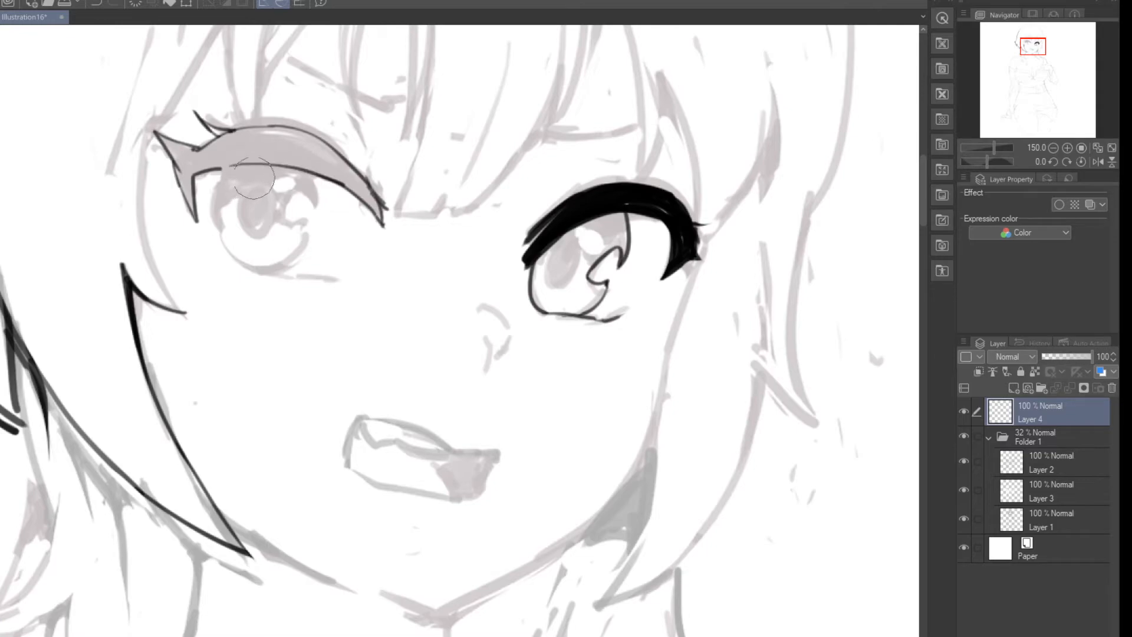
left_click_drag(240, 164, 196, 175)
left_click(230, 145)
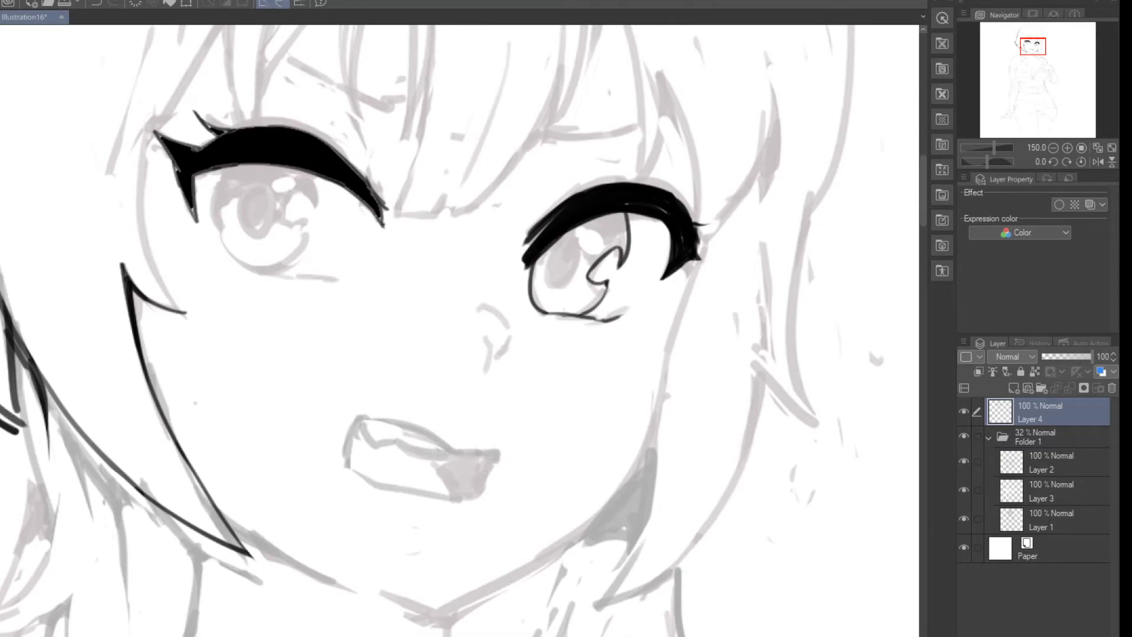
Step: Thicken and trim the left-hand lash's outer corner into a clean, downward-pointing taper
mouse_move(176, 154)
left_mouse_down()
mouse_move(200, 220)
mouse_move(174, 159)
mouse_move(197, 223)
left_mouse_up()
key("e")
left_click_drag(172, 178, 189, 217)
key("p")
key("e")
left_click_drag(172, 157, 202, 222)
key("p")
key("e")
left_click_drag(203, 179, 213, 221)
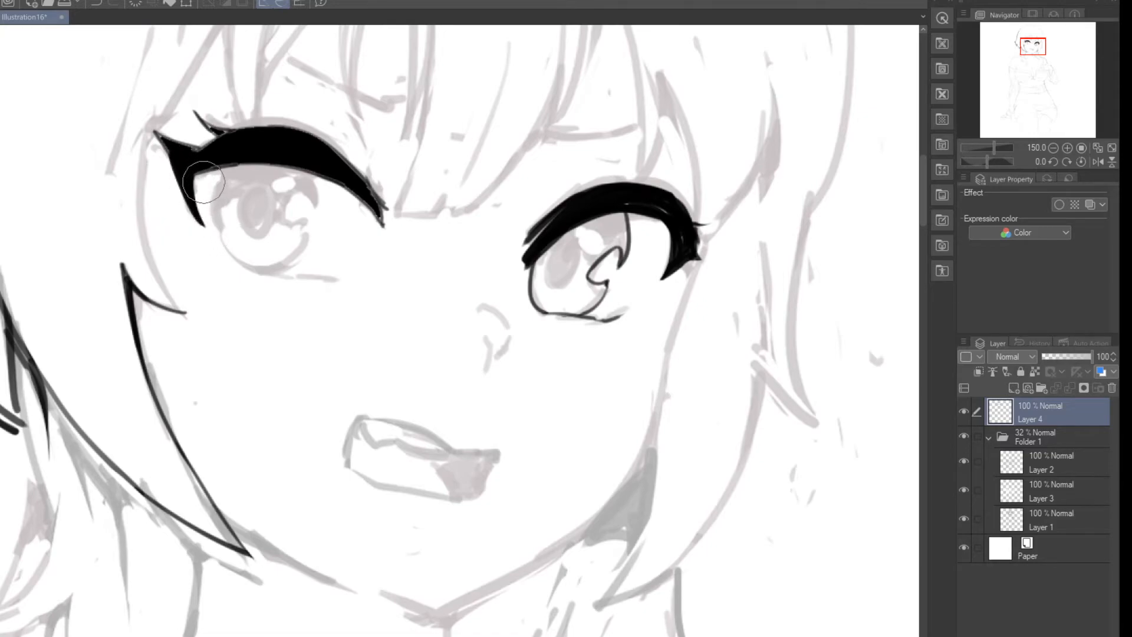
Step: Smooth and trim the left-hand lash's outer corner and sharpen its small upper spike
left_click_drag(170, 185, 195, 219)
key("p")
key("e")
left_click_drag(200, 163, 209, 217)
key("p")
left_click_drag(217, 130, 198, 114)
scroll(195, 53, "up", 10)
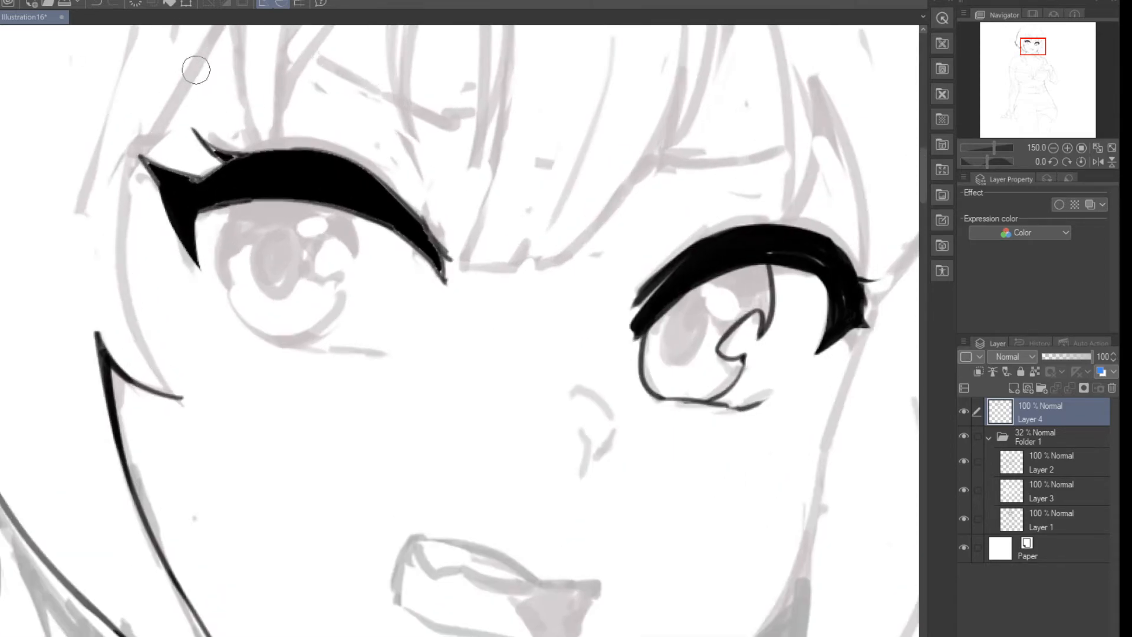
scroll(328, 215, "down", 12)
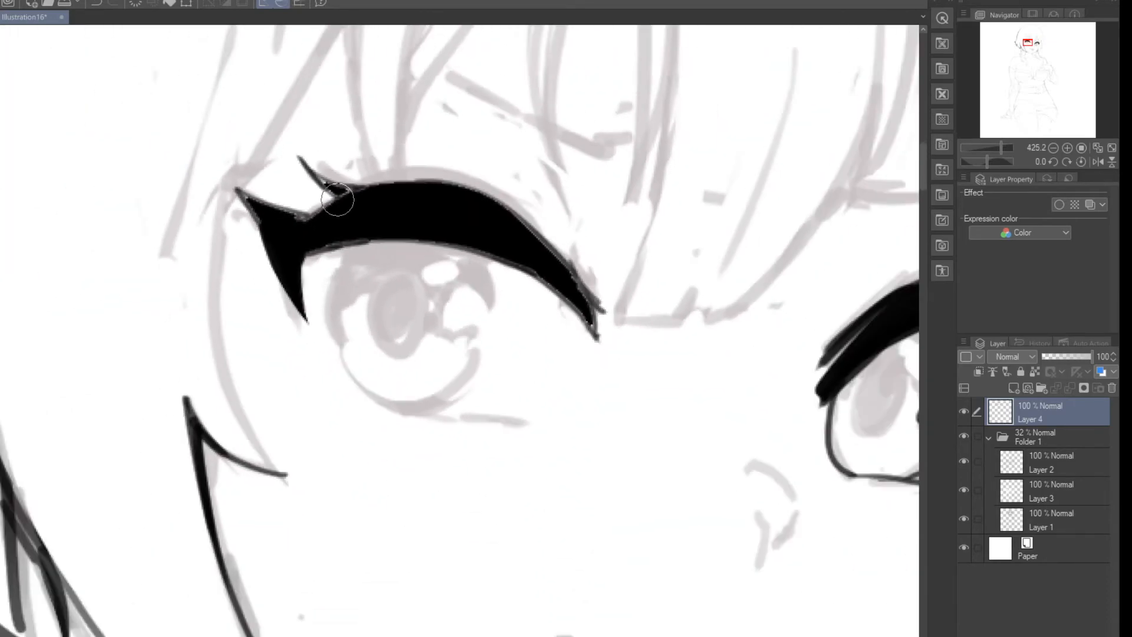
scroll(505, 217, "down", 4)
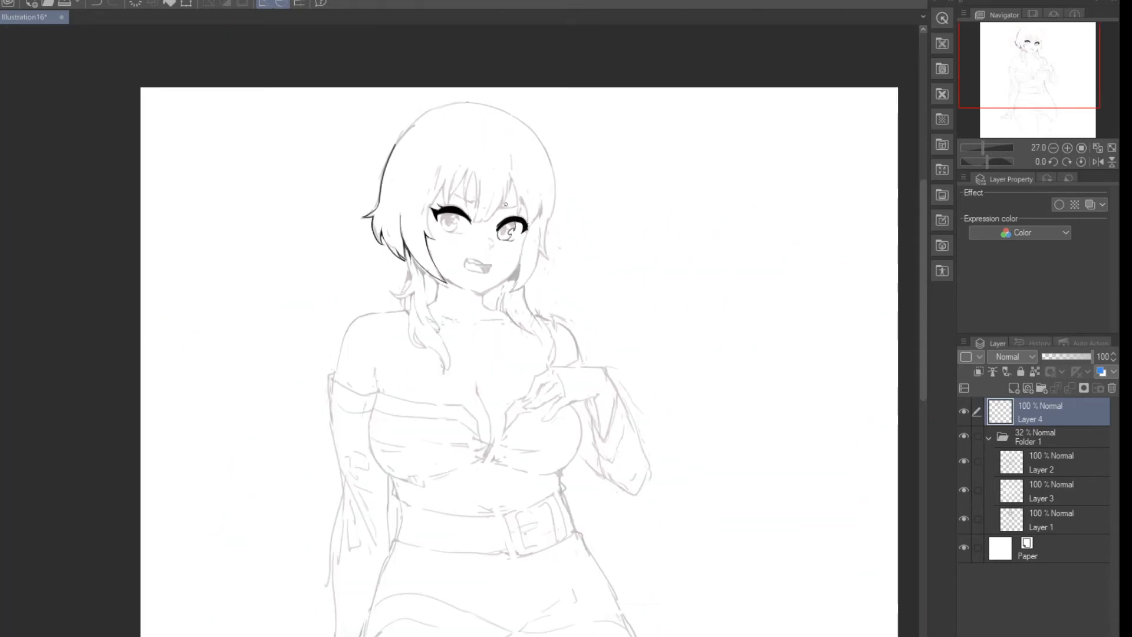
scroll(511, 284, "up", 8)
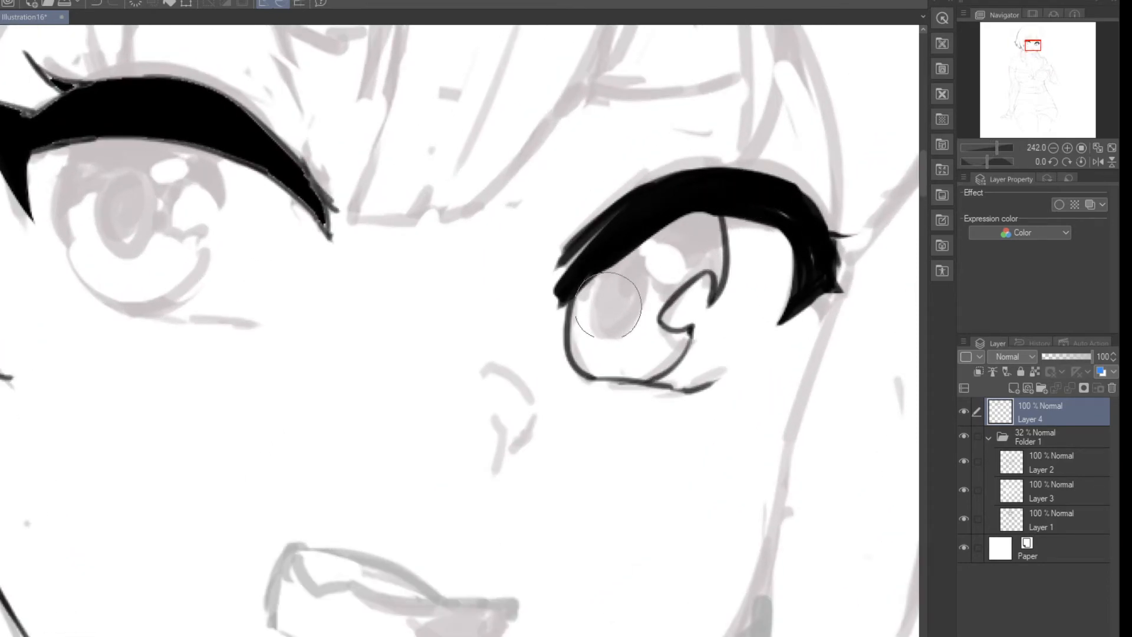
Step: Remove the filled black upper lash from the left-hand eye, leaving its sketch in place
key("ctrl+z")
mouse_move(353, 233)
left_mouse_down()
mouse_move(189, 112)
mouse_move(6, 112)
left_mouse_up()
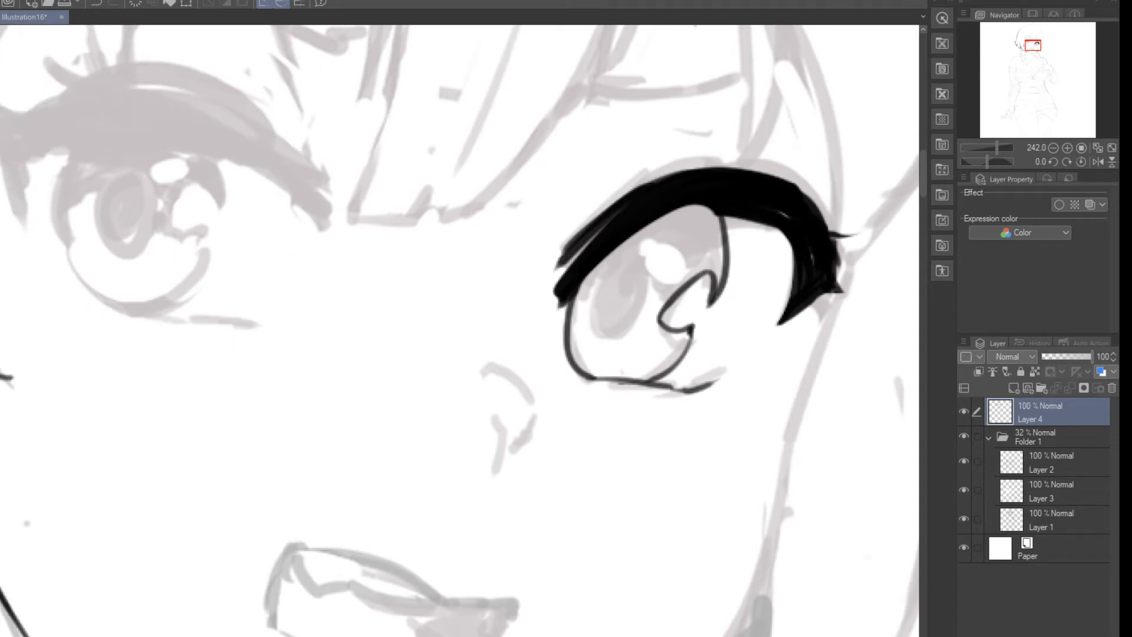
scroll(190, 220, "down", 2)
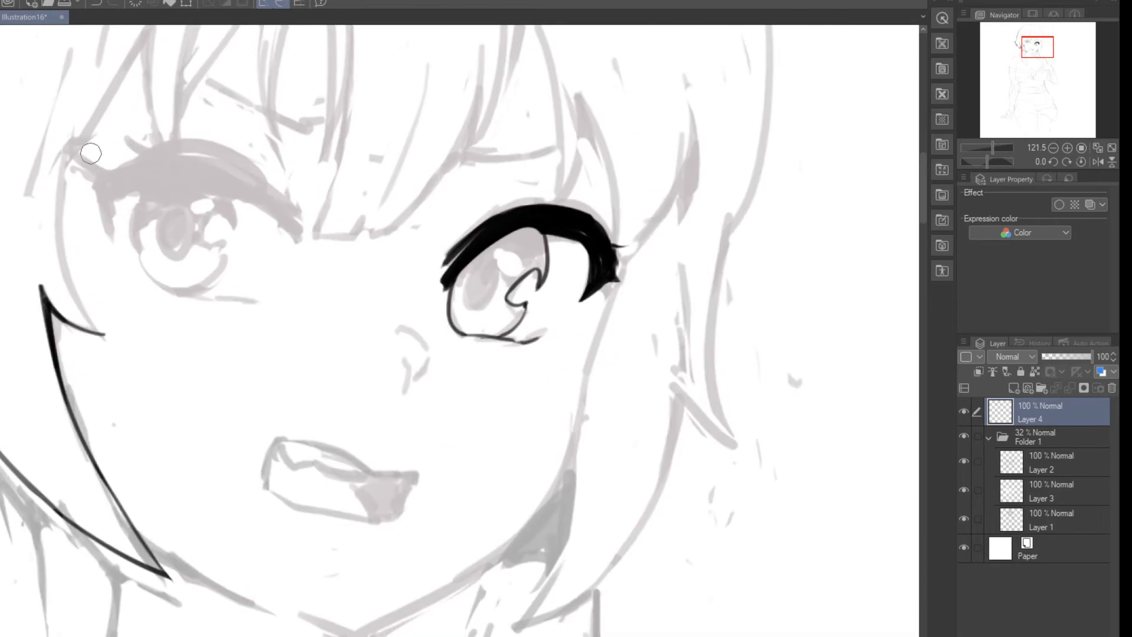
scroll(91, 153, "up", 1)
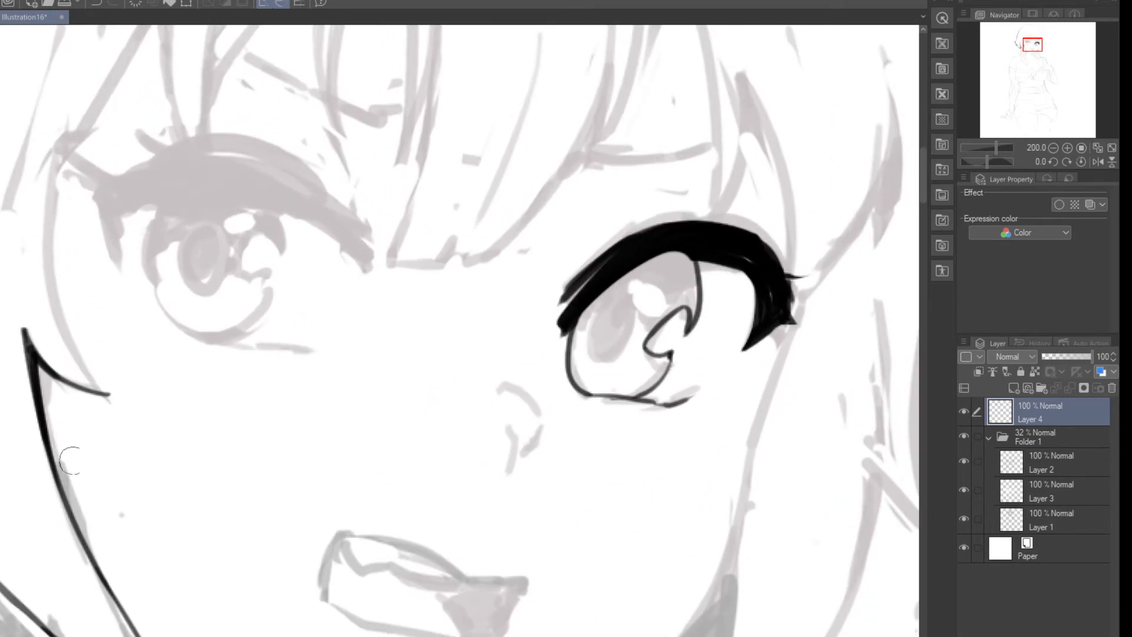
Step: Ink the left-hand lash's downward outer corner and a first curve along its lower edge
left_click_drag(105, 181, 138, 268)
key("ctrl+z")
left_click_drag(103, 182, 131, 273)
mouse_move(119, 200)
left_mouse_down()
mouse_move(297, 229)
mouse_move(330, 264)
mouse_move(328, 217)
mouse_move(363, 261)
mouse_move(358, 253)
left_mouse_up()
key("ctrl+z")
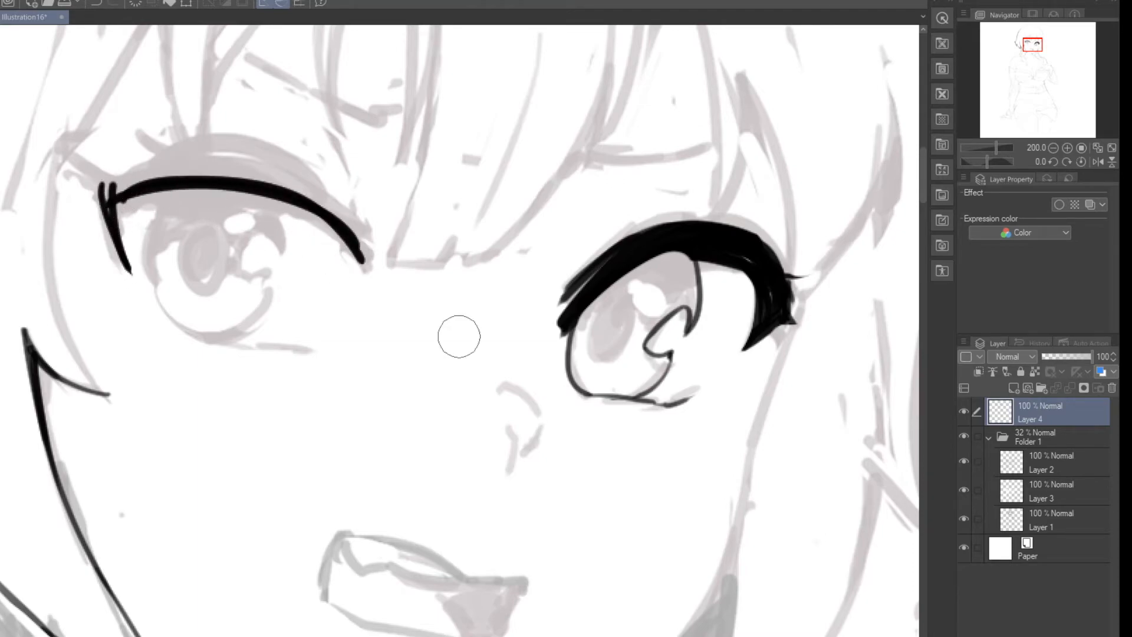
Step: Build up the left-hand lash into a thick black arc with stacked strokes and a thin outer flick
mouse_move(118, 188)
left_mouse_down()
mouse_move(284, 171)
mouse_move(322, 214)
left_mouse_up()
key("ctrl+z")
left_click_drag(123, 193, 340, 234)
mouse_move(143, 176)
left_mouse_down()
mouse_move(195, 155)
mouse_move(357, 218)
left_mouse_up()
left_click_drag(239, 167, 357, 249)
left_click_drag(283, 179, 363, 260)
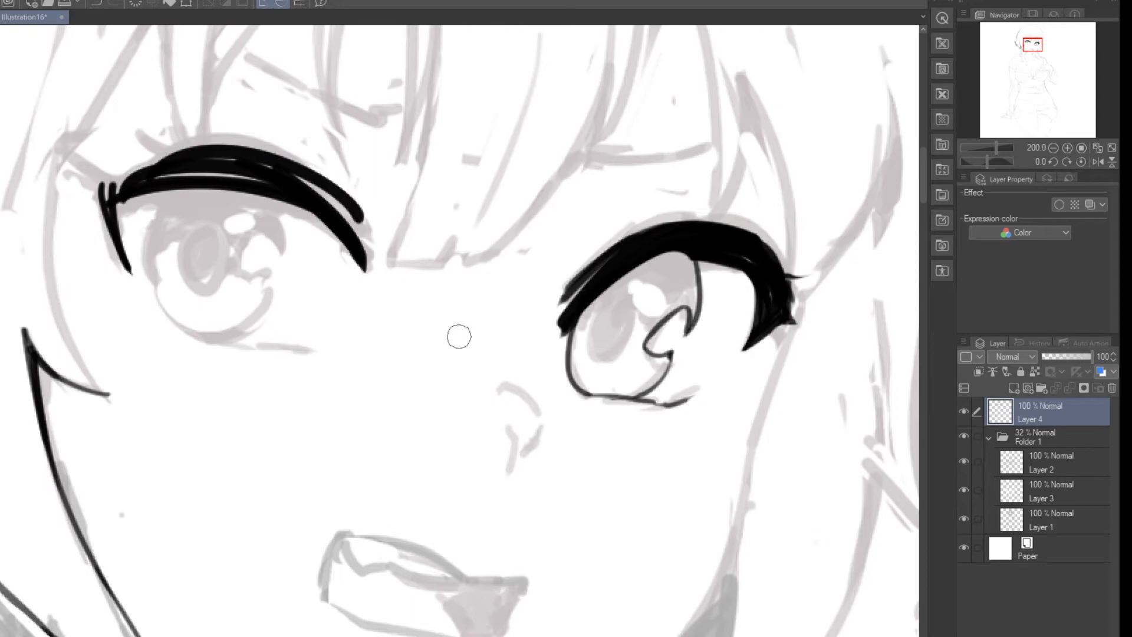
left_click_drag(287, 181, 129, 199)
mouse_move(267, 162)
left_mouse_down()
mouse_move(99, 197)
mouse_move(159, 172)
mouse_move(106, 195)
mouse_move(126, 185)
mouse_move(58, 170)
left_mouse_up()
mouse_move(132, 184)
left_mouse_down()
mouse_move(317, 222)
mouse_move(298, 188)
mouse_move(354, 237)
mouse_move(297, 176)
mouse_move(363, 259)
left_mouse_up()
left_click_drag(309, 187, 363, 257)
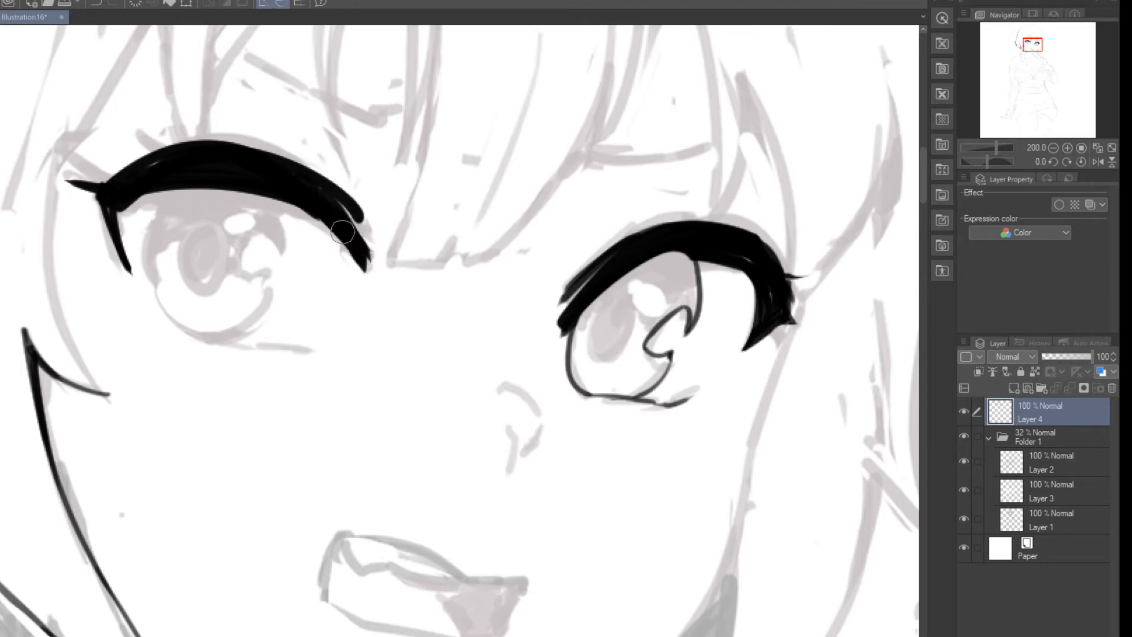
Step: Erase the left-hand lash's thick arc and flick, keeping only the thin outer corner
key("e")
left_click_drag(355, 187, 326, 332)
left_click_drag(352, 233, 333, 289)
left_click_drag(264, 138, 223, 328)
left_click_drag(297, 144, 204, 339)
mouse_move(318, 159)
left_mouse_down()
mouse_move(266, 311)
mouse_move(218, 165)
mouse_move(177, 101)
mouse_move(88, 119)
left_mouse_up()
left_click_drag(350, 225, 343, 330)
Step: Redraw the left-hand lash with overlapping thick arcs from the outer corner over to the inner end
key("p")
mouse_move(96, 176)
left_mouse_down()
mouse_move(131, 272)
mouse_move(118, 215)
mouse_move(154, 204)
mouse_move(321, 223)
left_mouse_up()
mouse_move(100, 200)
left_mouse_down()
mouse_move(159, 177)
mouse_move(382, 242)
left_mouse_up()
left_click_drag(154, 158, 355, 242)
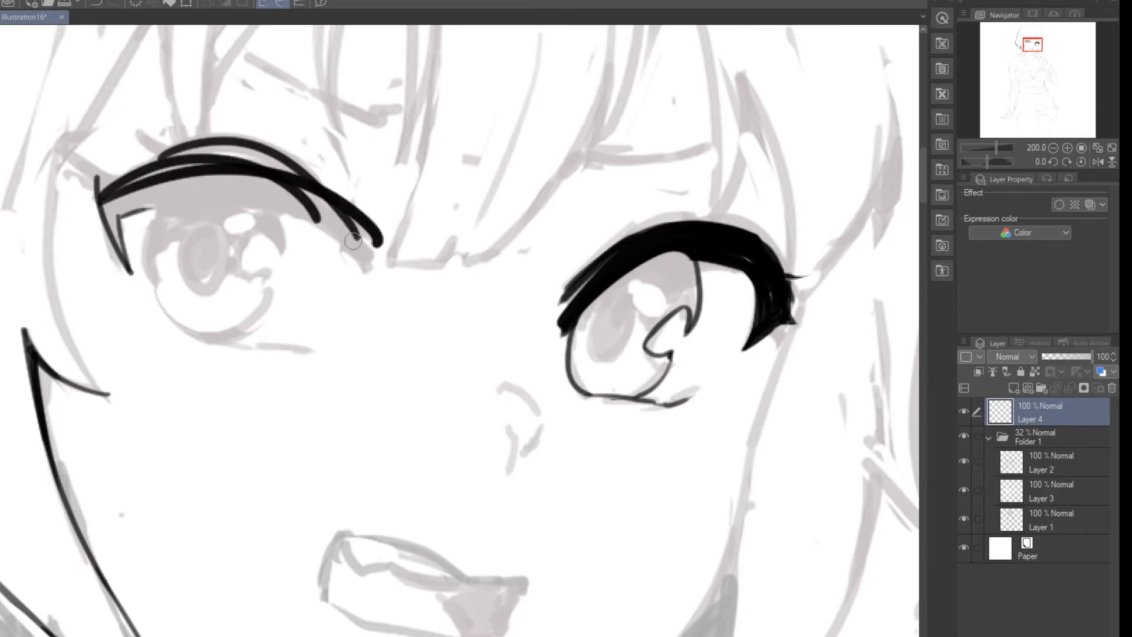
left_click_drag(306, 203, 353, 250)
left_click_drag(307, 196, 374, 267)
left_click_drag(318, 201, 375, 267)
left_click_drag(342, 231, 145, 184)
mouse_move(305, 209)
left_mouse_down()
mouse_move(112, 203)
mouse_move(333, 230)
mouse_move(199, 207)
mouse_move(110, 223)
mouse_move(311, 224)
mouse_move(350, 255)
left_mouse_up()
left_click_drag(295, 188, 333, 213)
Step: Fill out the left-hand lash's body and outer corner, add a short outer flick, and taper the inner end
mouse_move(182, 172)
left_mouse_down()
mouse_move(289, 171)
mouse_move(121, 158)
left_mouse_up()
mouse_move(245, 149)
left_mouse_down()
mouse_move(99, 207)
mouse_move(94, 176)
mouse_move(136, 252)
left_mouse_up()
left_click_drag(105, 214, 134, 280)
left_click_drag(157, 210, 103, 228)
left_click_drag(151, 203, 287, 216)
mouse_move(170, 158)
left_mouse_down()
mouse_move(330, 189)
mouse_move(285, 169)
mouse_move(284, 200)
mouse_move(271, 172)
mouse_move(360, 197)
mouse_move(377, 220)
mouse_move(354, 186)
mouse_move(399, 249)
left_mouse_up()
key("e")
mouse_move(365, 210)
left_mouse_down()
mouse_move(385, 235)
mouse_move(348, 202)
mouse_move(362, 240)
left_mouse_up()
key("p")
left_click_drag(294, 201, 358, 259)
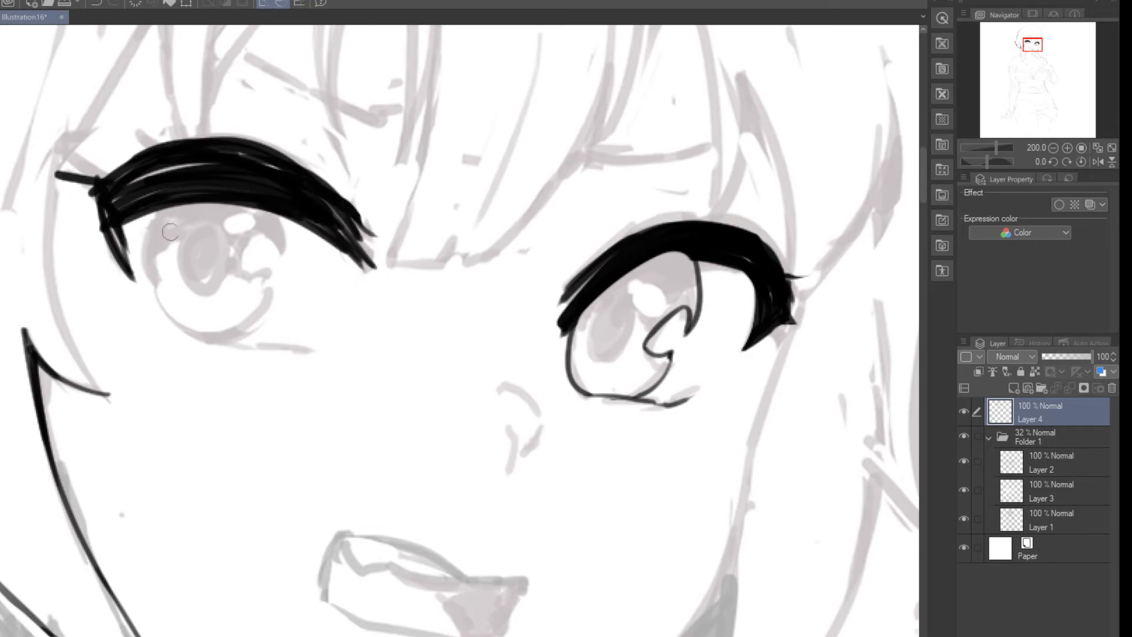
Step: Outline the left-hand iris with a thin line, including the notched highlight on its inner side
mouse_move(152, 211)
left_mouse_down()
mouse_move(183, 337)
mouse_move(157, 297)
mouse_move(188, 336)
mouse_move(244, 336)
left_mouse_up()
key("ctrl+z")
left_click_drag(170, 319, 261, 313)
key("e")
left_click_drag(183, 307, 265, 317)
key("p")
mouse_move(156, 295)
left_mouse_down()
mouse_move(249, 335)
mouse_move(279, 286)
mouse_move(236, 259)
mouse_move(277, 260)
mouse_move(278, 213)
left_mouse_up()
key("e")
key("p")
left_click_drag(156, 294, 206, 335)
key("e")
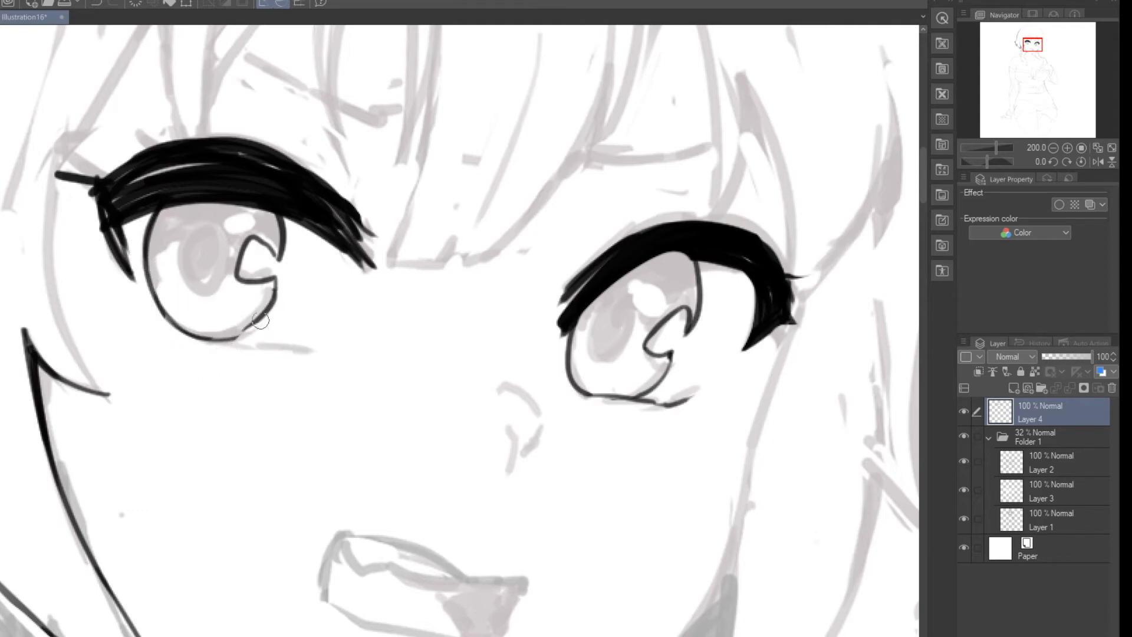
Step: Ink a short, thin lower lash line beneath the left-hand iris
key("p")
left_click_drag(169, 334, 252, 347)
key("ctrl+z")
left_click_drag(168, 329, 284, 347)
key("e")
key("p")
scroll(320, 188, "down", 10)
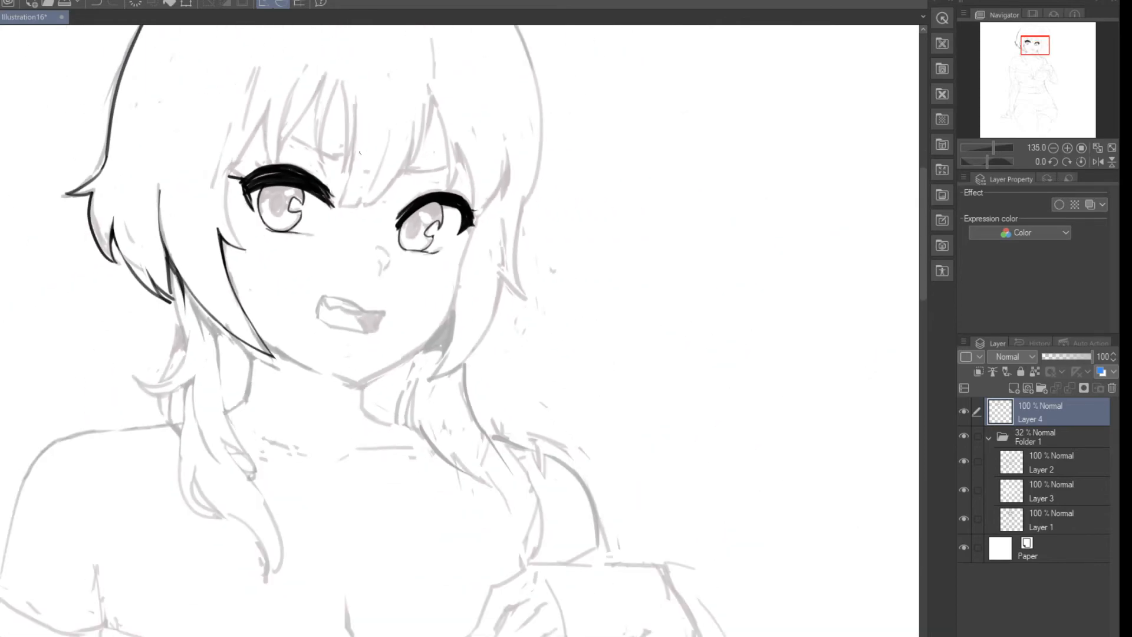
Step: Clean up the lower edge of the right-hand lash above the iris with ink and eraser strokes
scroll(462, 158, "up", 8)
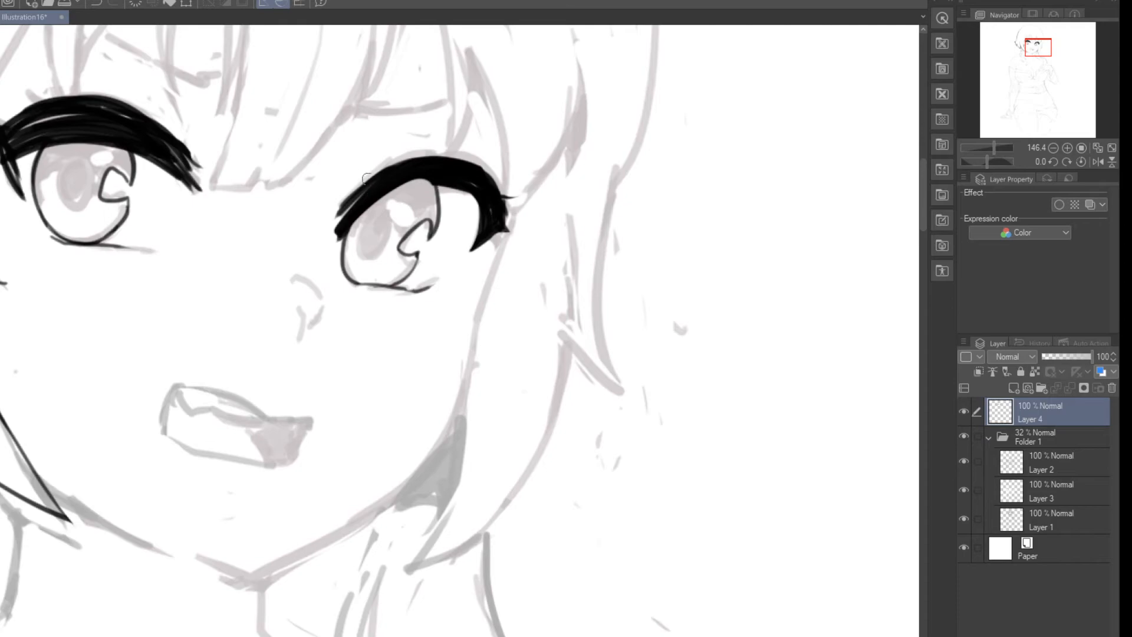
mouse_move(435, 181)
left_mouse_down()
mouse_move(341, 231)
mouse_move(367, 208)
left_mouse_up()
key("e")
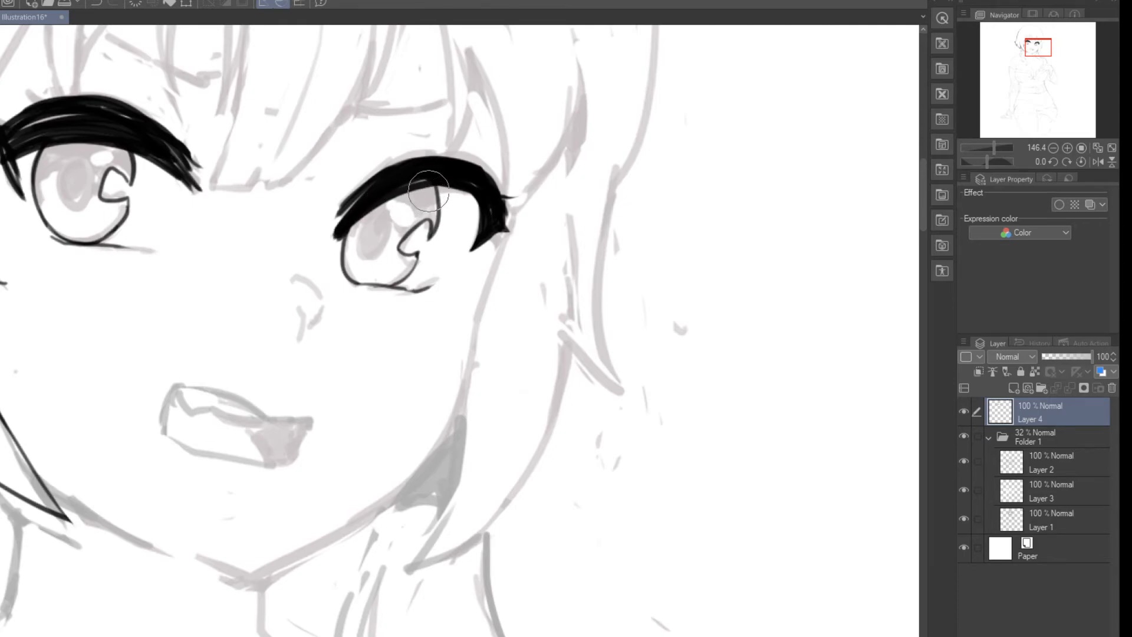
mouse_move(432, 194)
left_mouse_down()
mouse_move(350, 245)
mouse_move(376, 214)
left_mouse_up()
key("p")
mouse_move(429, 182)
left_mouse_down()
mouse_move(368, 210)
mouse_move(348, 242)
left_mouse_up()
key("e")
key("p")
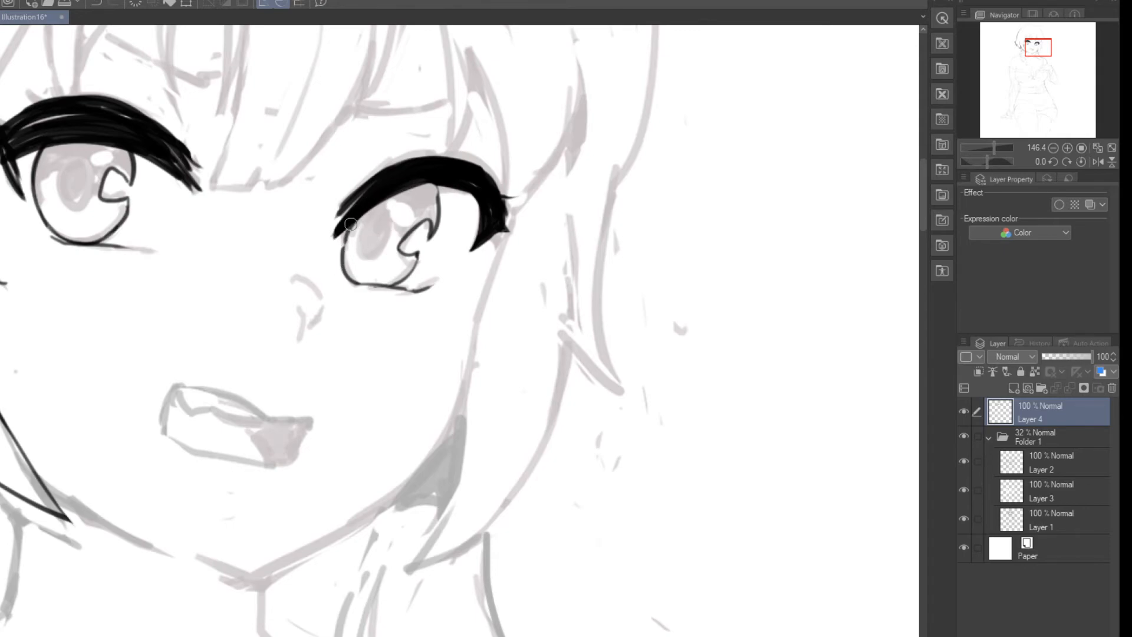
Step: Draw a large oval body with two tall oval eyes on the empty canvas beside the figure
scroll(373, 171, "down", 6)
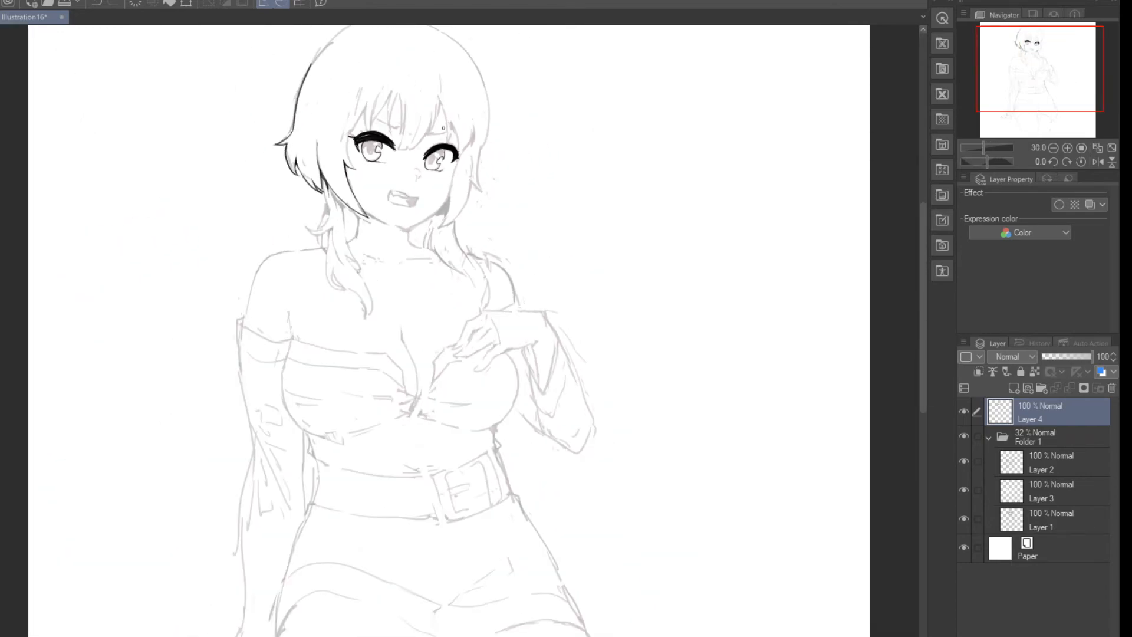
scroll(444, 132, "up", 1)
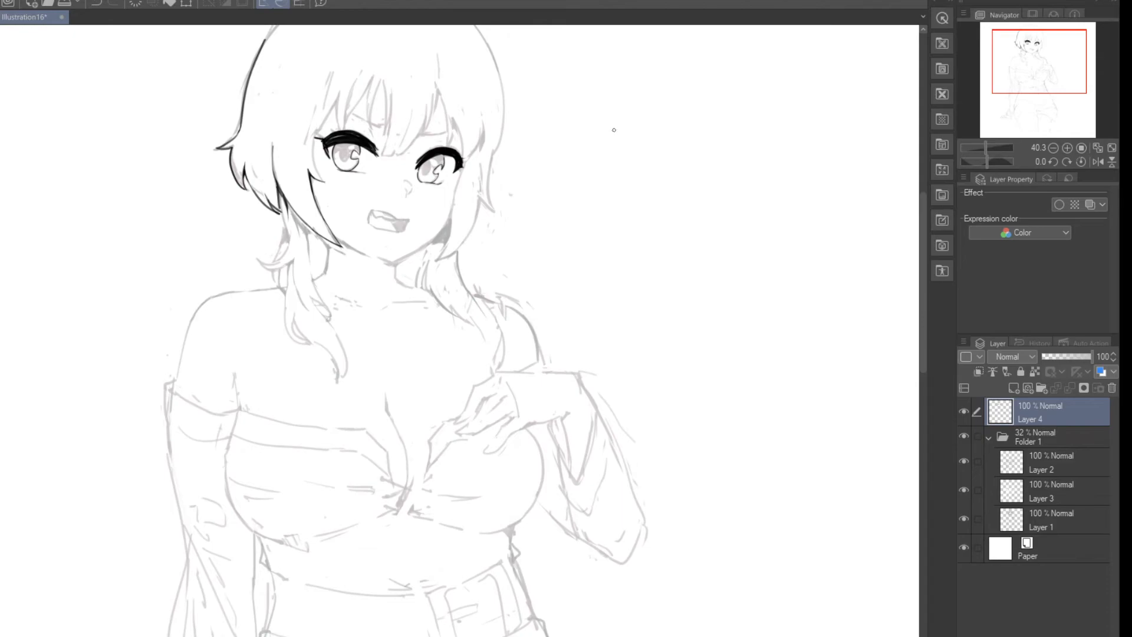
scroll(461, 134, "down", 1)
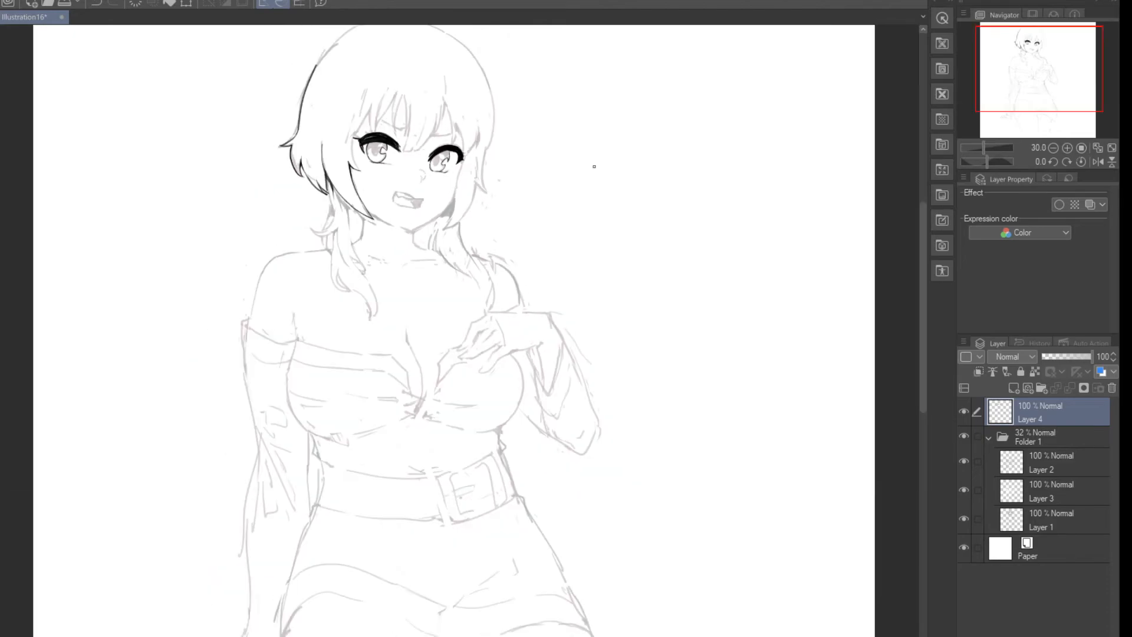
scroll(599, 159, "up", 1)
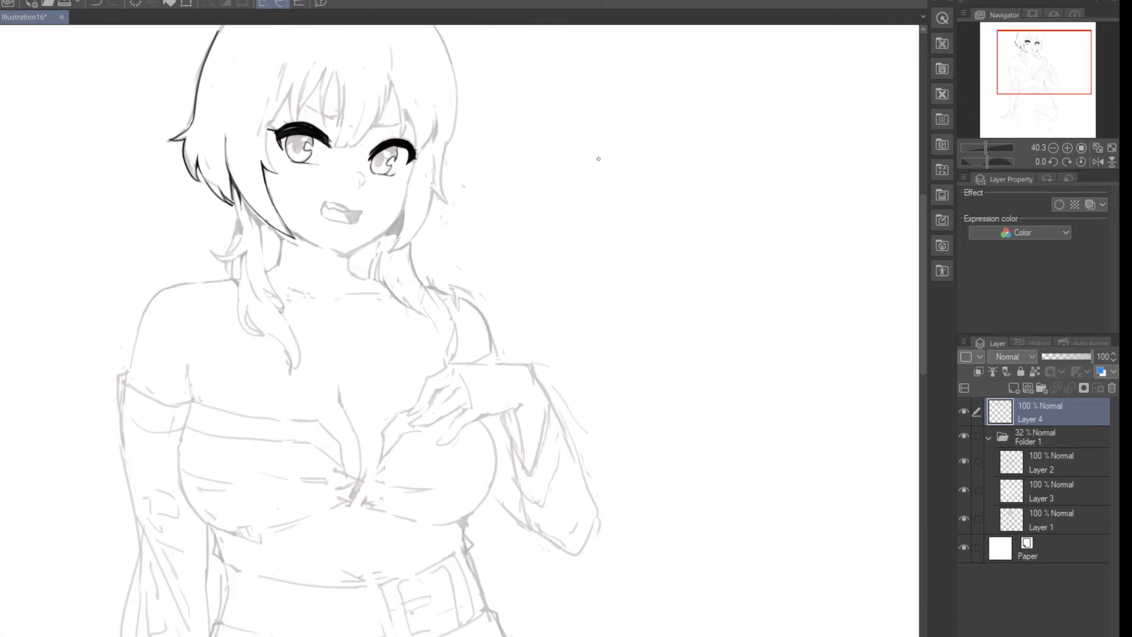
scroll(596, 159, "down", 2)
scroll(704, 161, "up", 4)
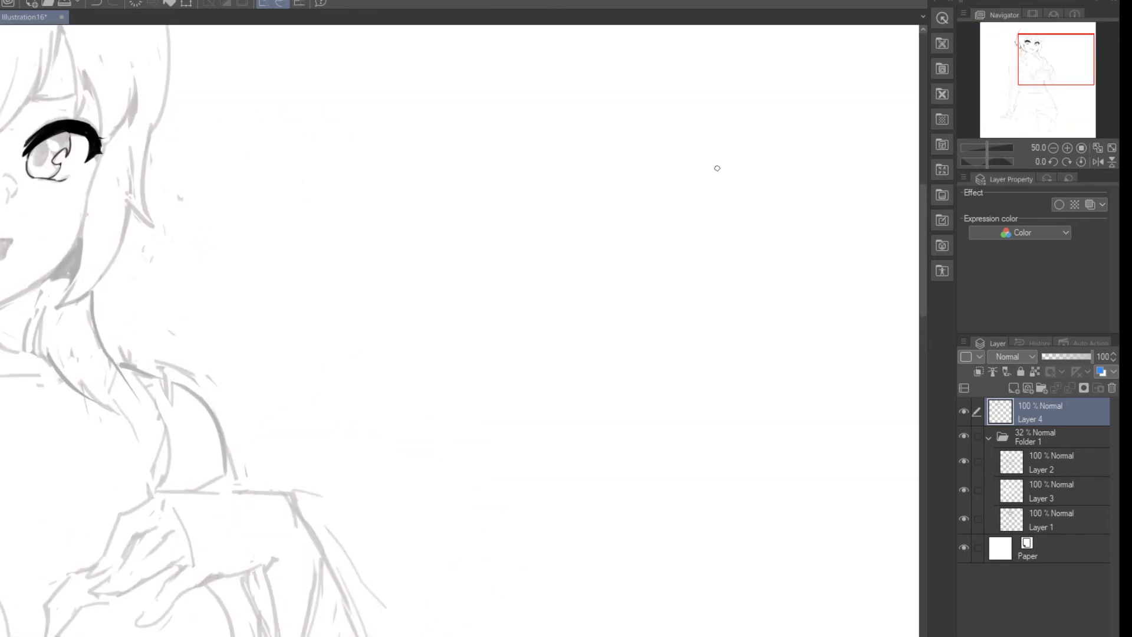
mouse_move(635, 80)
left_mouse_down()
mouse_move(758, 172)
mouse_move(509, 101)
mouse_move(534, 131)
left_mouse_up()
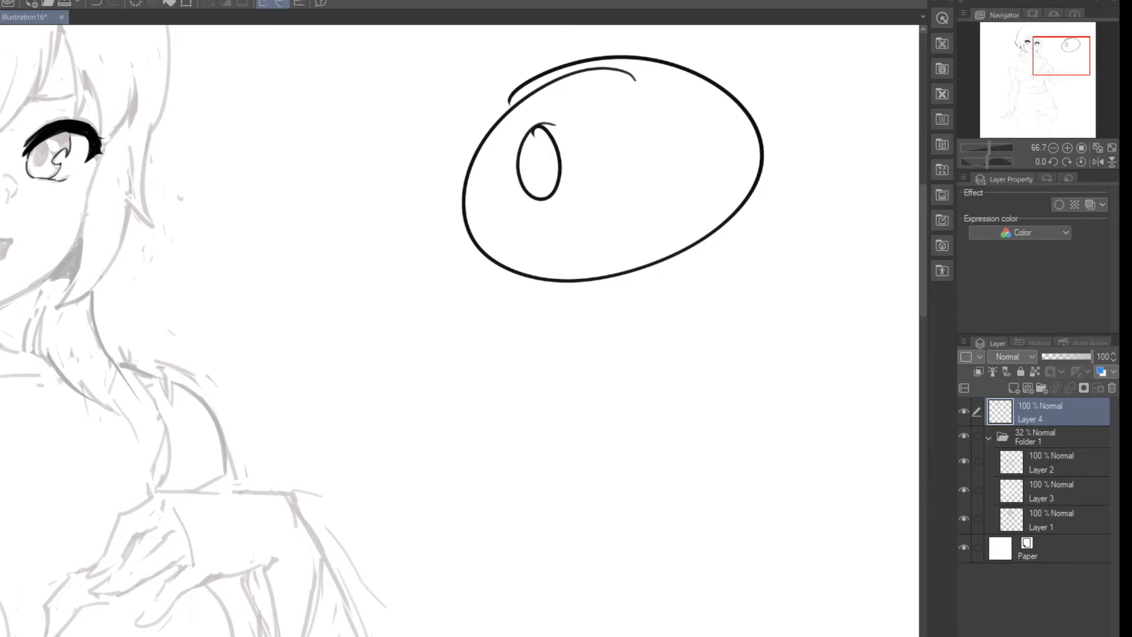
left_click_drag(655, 107, 662, 113)
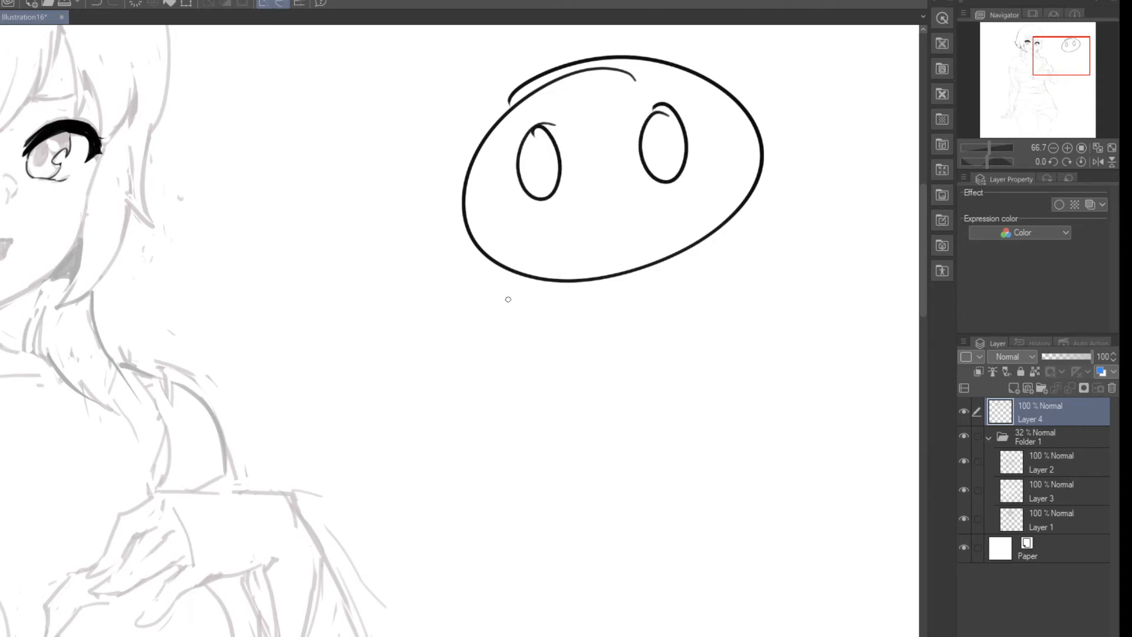
Step: Add two rounded feet below the doodle's oval body and a small arm on each side
left_click_drag(515, 276, 570, 281)
mouse_move(661, 261)
left_mouse_down()
mouse_move(771, 311)
mouse_move(691, 242)
left_mouse_up()
left_click_drag(455, 229, 470, 234)
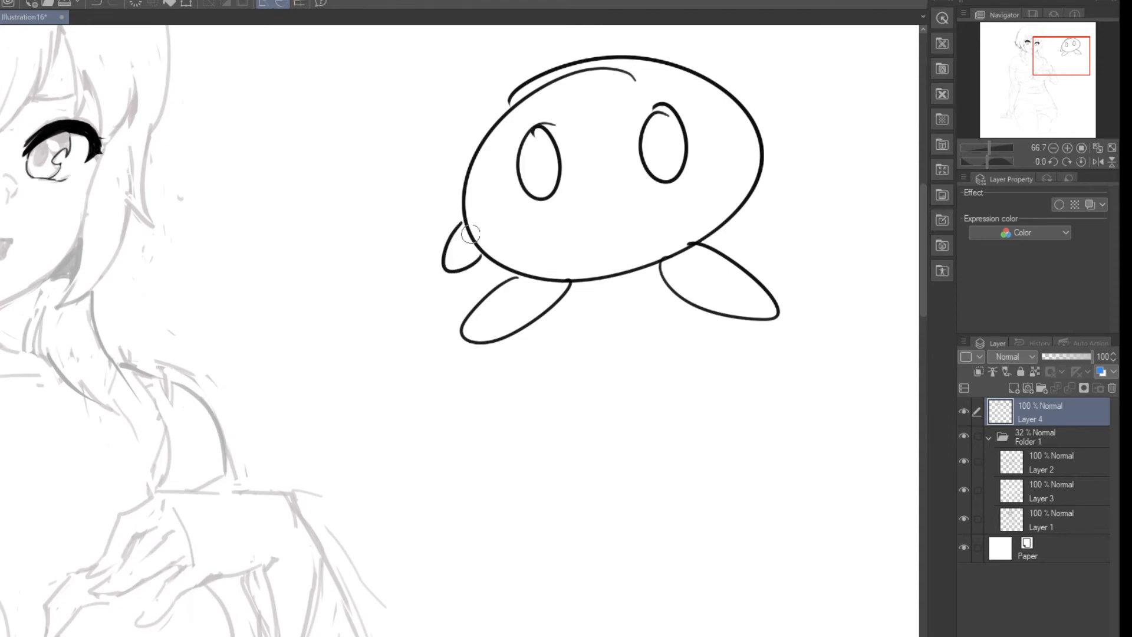
left_click_drag(759, 174, 738, 211)
Step: Draw the doodle's eye highlights, small mouth and two oval cheeks
left_click_drag(650, 125, 684, 122)
left_click_drag(532, 132, 566, 138)
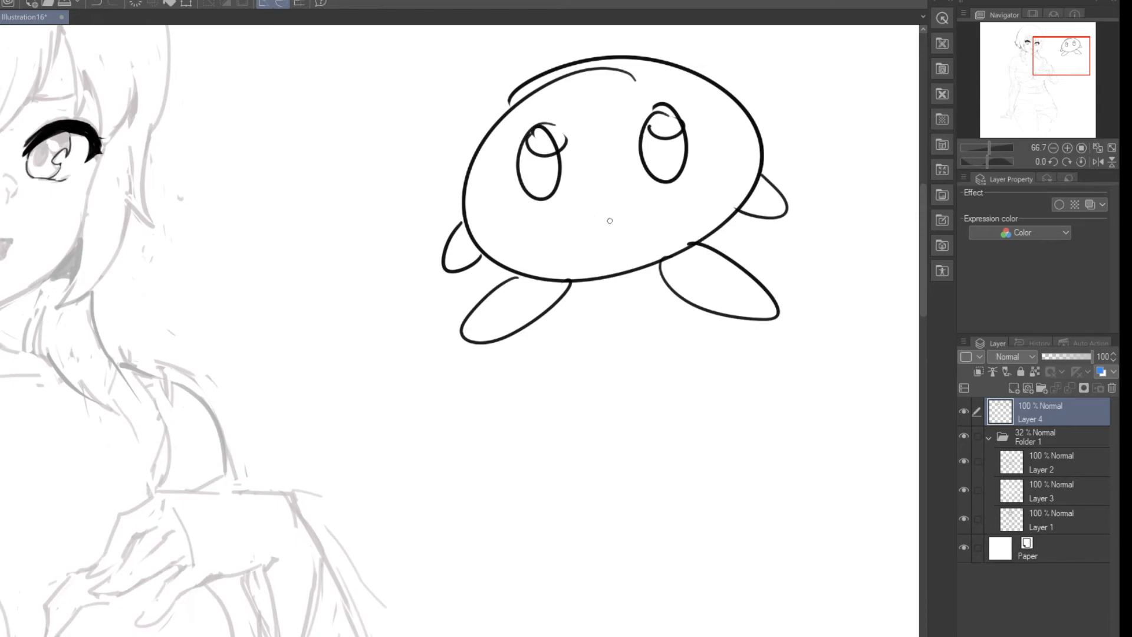
left_click_drag(613, 217, 623, 221)
left_click_drag(520, 219, 510, 217)
mouse_move(719, 184)
left_mouse_down()
mouse_move(722, 193)
mouse_move(724, 181)
left_mouse_up()
key("ctrl+z")
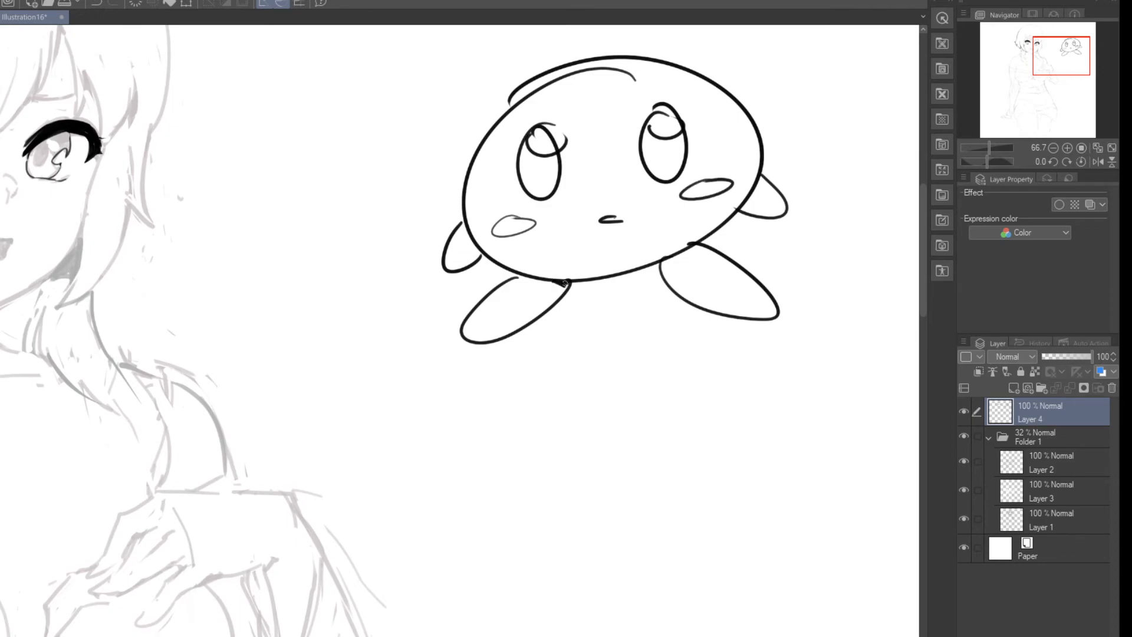
Step: Touch up the junctions where the doodle's feet and arm meet its body
key("e")
left_click_drag(682, 258, 674, 269)
key("p")
left_click_drag(745, 220, 756, 206)
key("p")
scroll(38, 239, "down", 5)
scroll(51, 230, "up", 3)
scroll(112, 200, "up", 2)
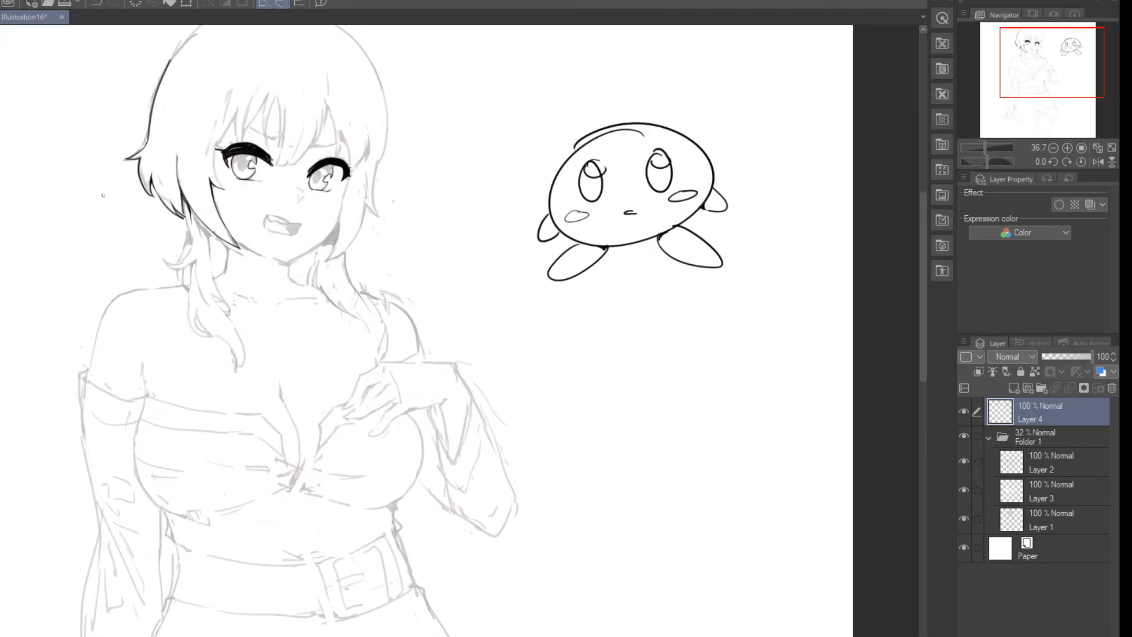
scroll(102, 196, "up", 3)
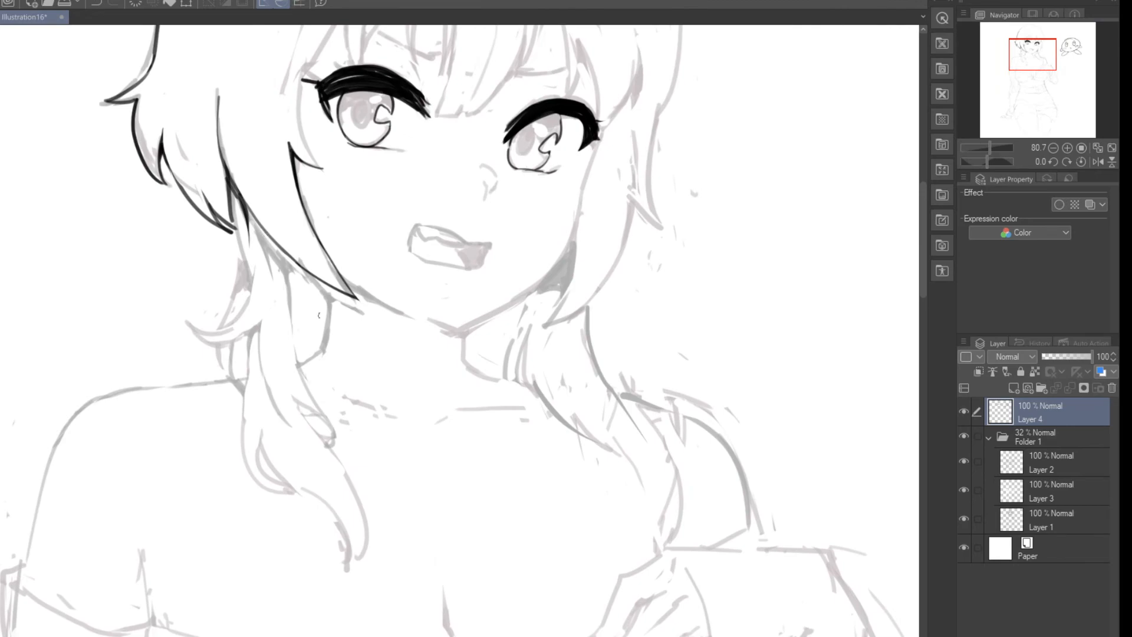
mouse_move(329, 291)
left_mouse_down()
mouse_move(322, 363)
mouse_move(319, 351)
left_mouse_up()
key("ctrl+z")
Step: Ink the inner edge of the right-hand side lock from the lash's outer corner down past the jaw
key("ctrl+z")
left_click_drag(578, 188, 574, 292)
key("ctrl+z")
left_click_drag(592, 154, 576, 266)
key("ctrl+z")
mouse_move(607, 128)
left_mouse_down()
mouse_move(569, 224)
mouse_move(596, 149)
mouse_move(580, 222)
left_mouse_up()
key("ctrl+z")
key("ctrl+z")
key("ctrl+z")
mouse_move(593, 161)
left_mouse_down()
mouse_move(572, 284)
mouse_move(549, 317)
left_mouse_up()
key("ctrl+z")
left_click_drag(576, 238, 541, 315)
key("ctrl+z")
left_click_drag(574, 242, 549, 299)
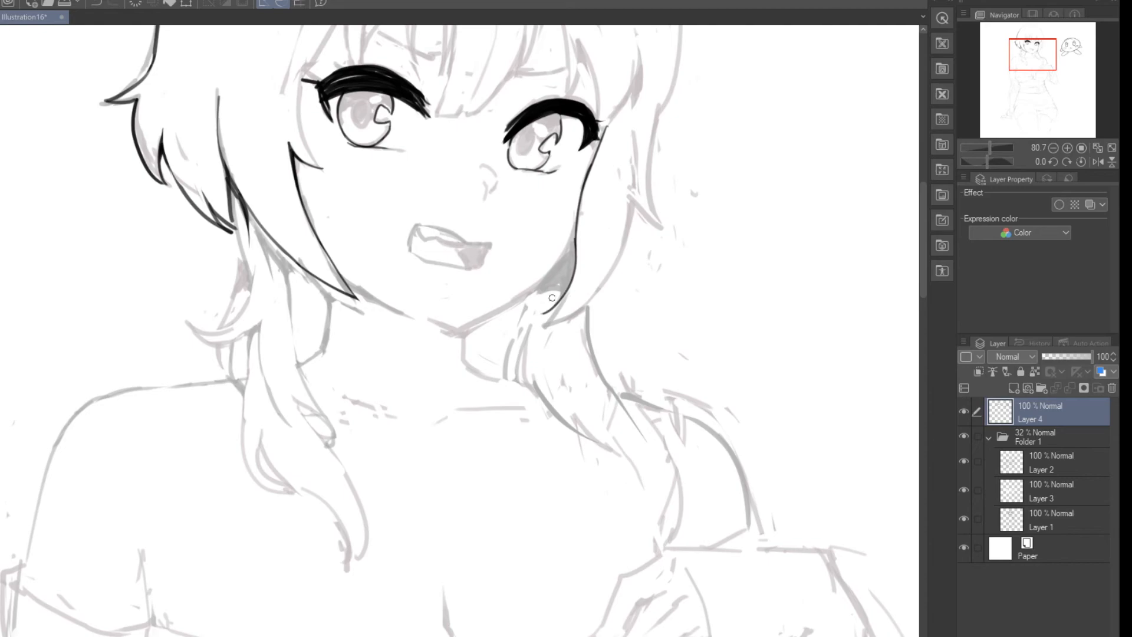
Step: Ink the curved outer edge of the right-hand side lock and close it in a clean pointed tip
key("ctrl+z")
left_click_drag(630, 200, 555, 325)
key("ctrl+z")
left_click_drag(630, 206, 533, 327)
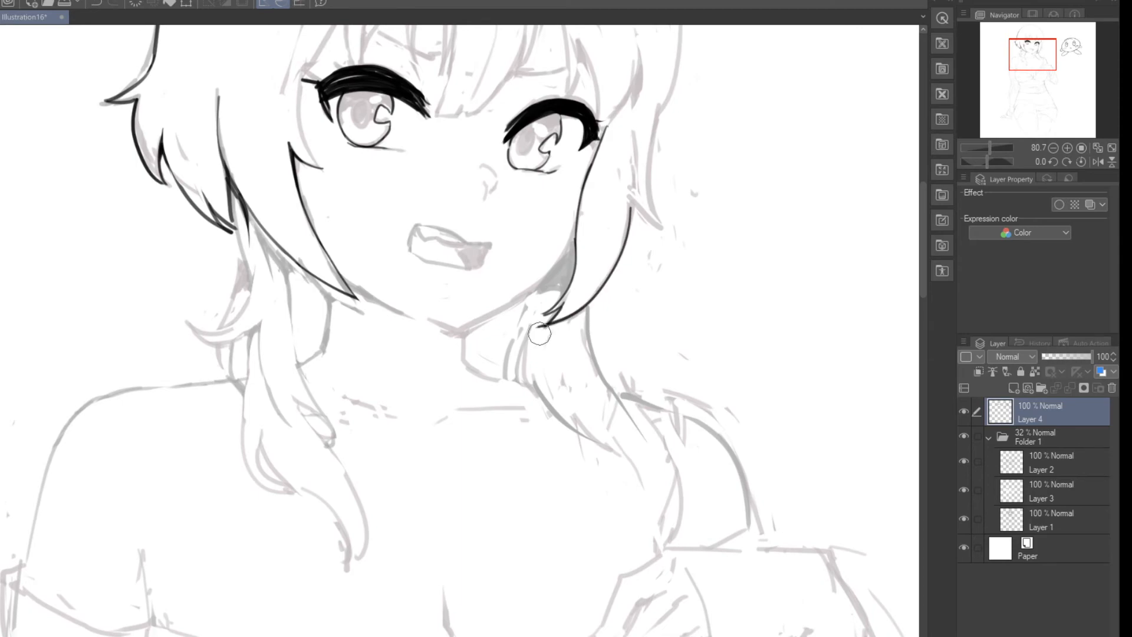
left_click_drag(543, 335, 535, 326)
key("p")
Step: Ink the right-hand jawline from the side lock's inner edge down towards the chin
left_click_drag(576, 230, 512, 311)
key("ctrl+z")
left_click_drag(578, 225, 497, 310)
key("ctrl+z")
left_click_drag(576, 222, 482, 316)
Step: Ink thin hair strands falling from behind the jaw along the right-hand side of the neck
left_click_drag(533, 286, 506, 373)
left_click_drag(527, 324, 513, 384)
left_click_drag(528, 329, 521, 388)
key("ctrl+z")
left_click_drag(529, 326, 515, 385)
mouse_move(526, 297)
left_mouse_down()
mouse_move(572, 291)
mouse_move(524, 293)
left_mouse_up()
key("ctrl+z")
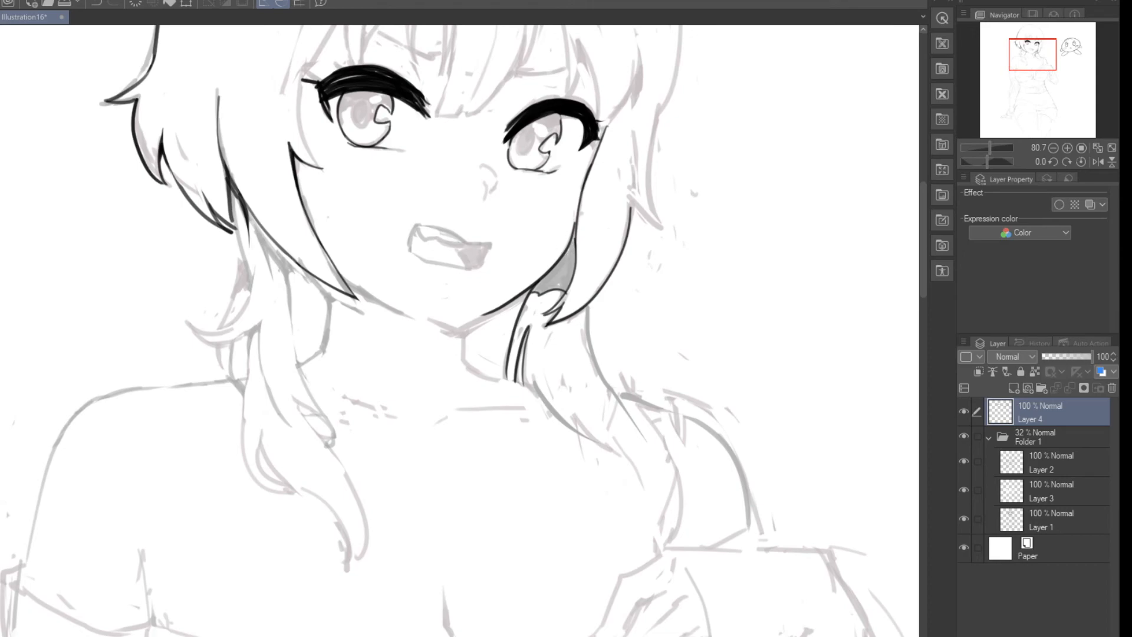
Step: Fill the gap between the jawline and side lock solid black and thicken its upper taper
left_click(569, 273)
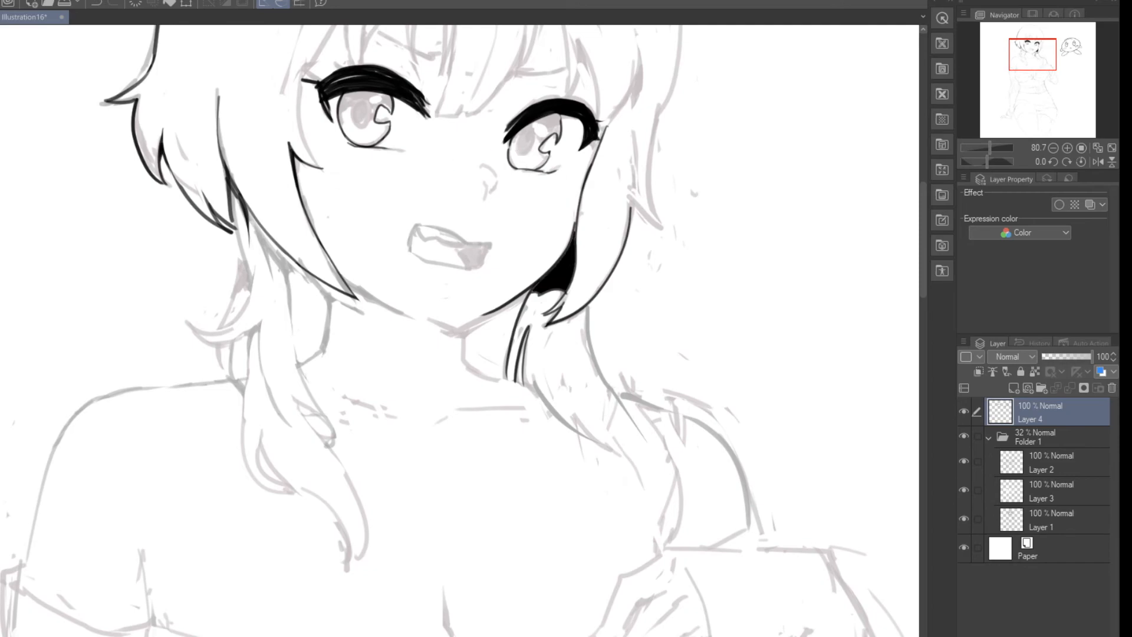
left_click_drag(576, 217, 573, 248)
left_click_drag(577, 209, 569, 248)
Step: Trim the black shadow beside the jaw with the eraser, tapering its top and rounding its lower edge
key("e")
left_click_drag(576, 200, 559, 246)
mouse_move(537, 294)
left_mouse_down()
mouse_move(533, 314)
mouse_move(557, 284)
mouse_move(534, 318)
left_mouse_up()
key("e")
key("p")
key("e")
left_click_drag(549, 298, 564, 288)
key("p")
Step: Hide the sketch folder to check the line art alone, and show it again
left_click(964, 436)
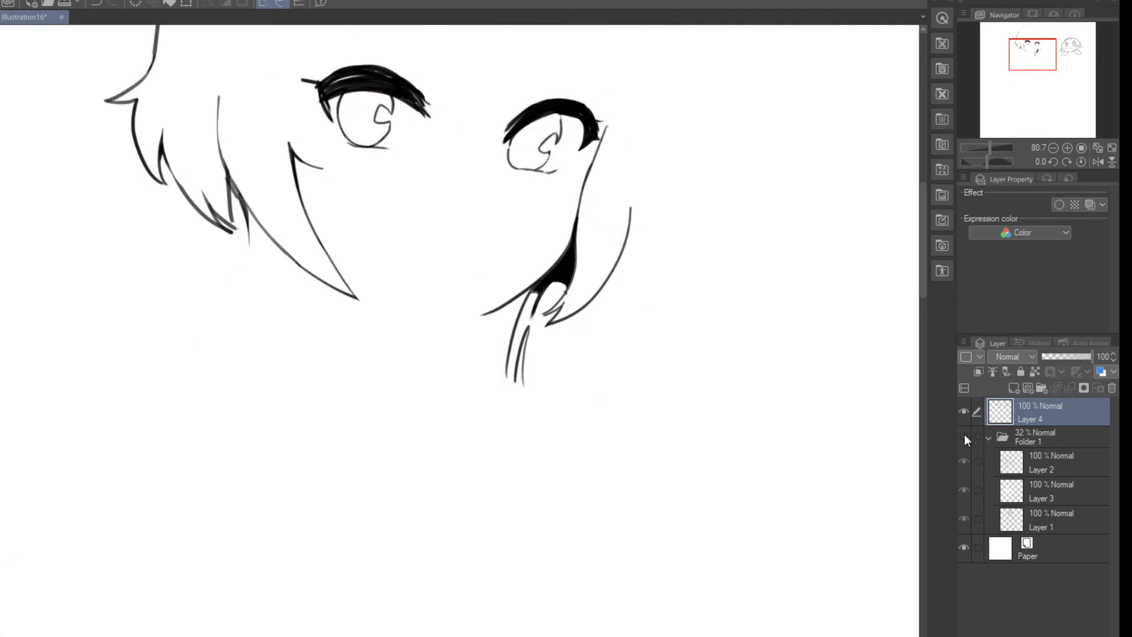
left_click(964, 436)
scroll(533, 298, "down", 5)
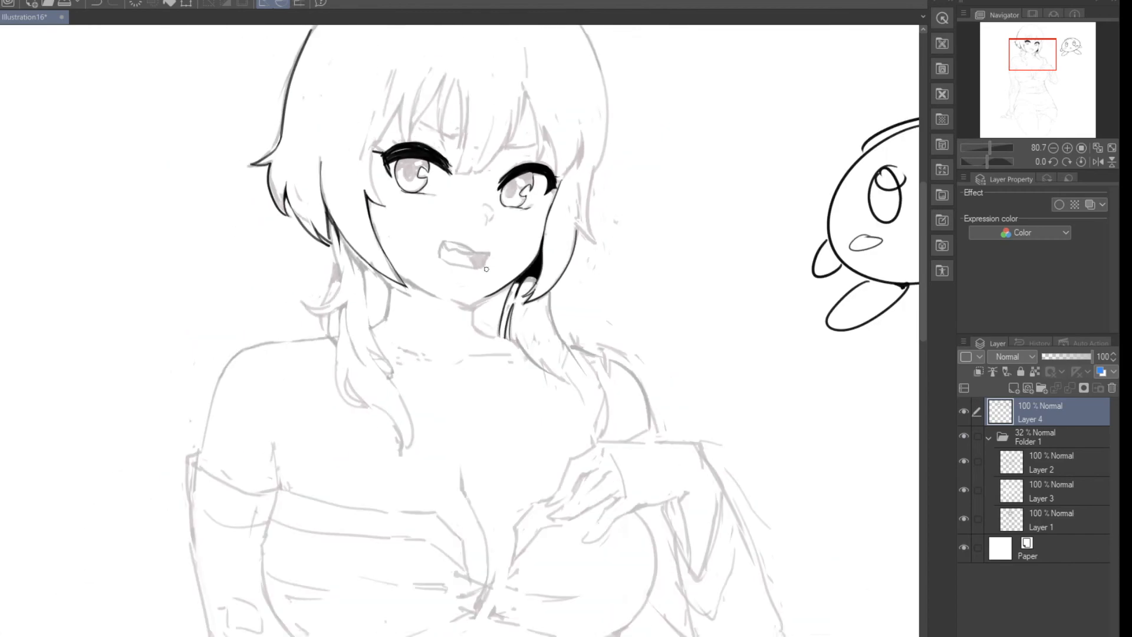
Step: Ink the hair strand curving down past the left-hand eye into the side lock's pointed notch, and erase the overshoot at its tip
scroll(533, 299, "up", 2)
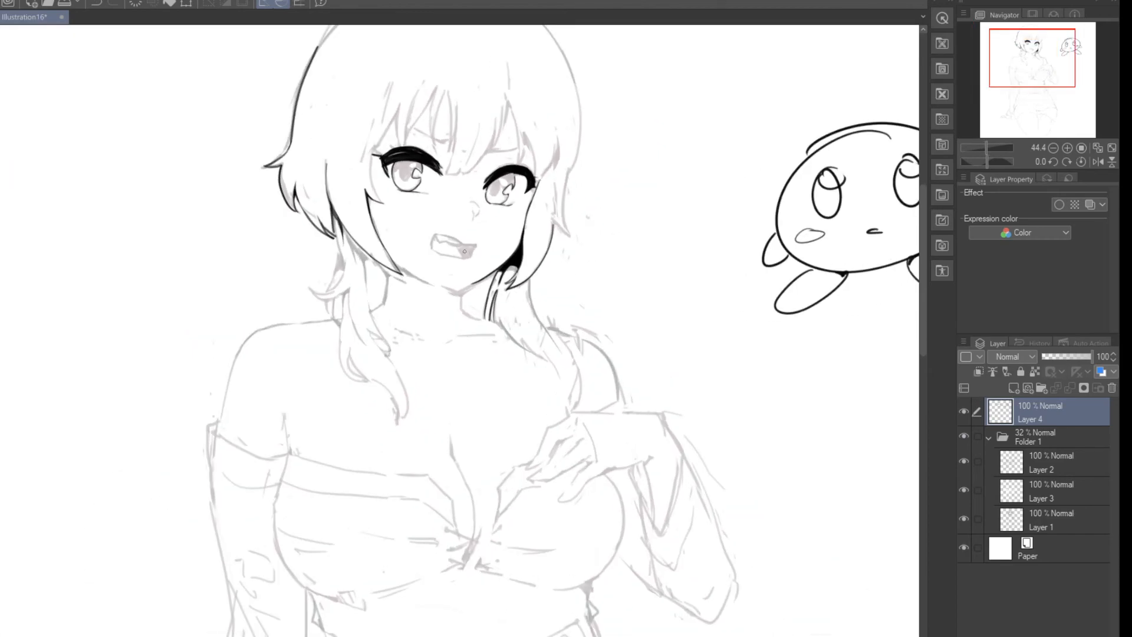
scroll(466, 251, "up", 7)
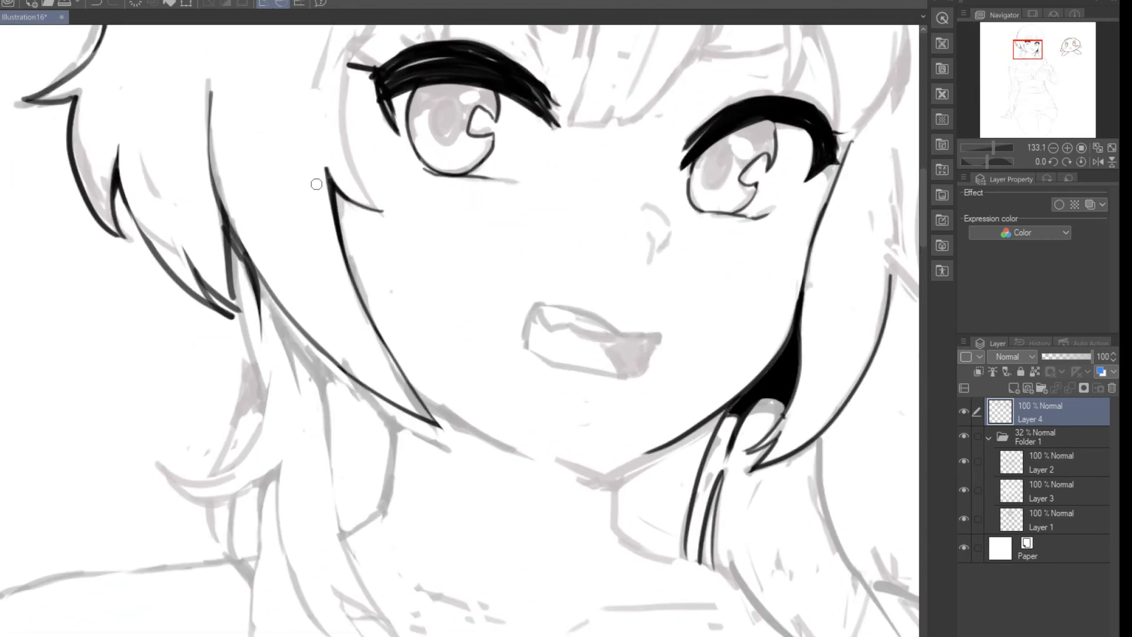
mouse_move(341, 42)
left_mouse_down()
mouse_move(386, 204)
mouse_move(403, 213)
left_mouse_up()
key("ctrl+z")
mouse_move(352, 42)
left_mouse_down()
mouse_move(365, 183)
mouse_move(381, 211)
left_mouse_up()
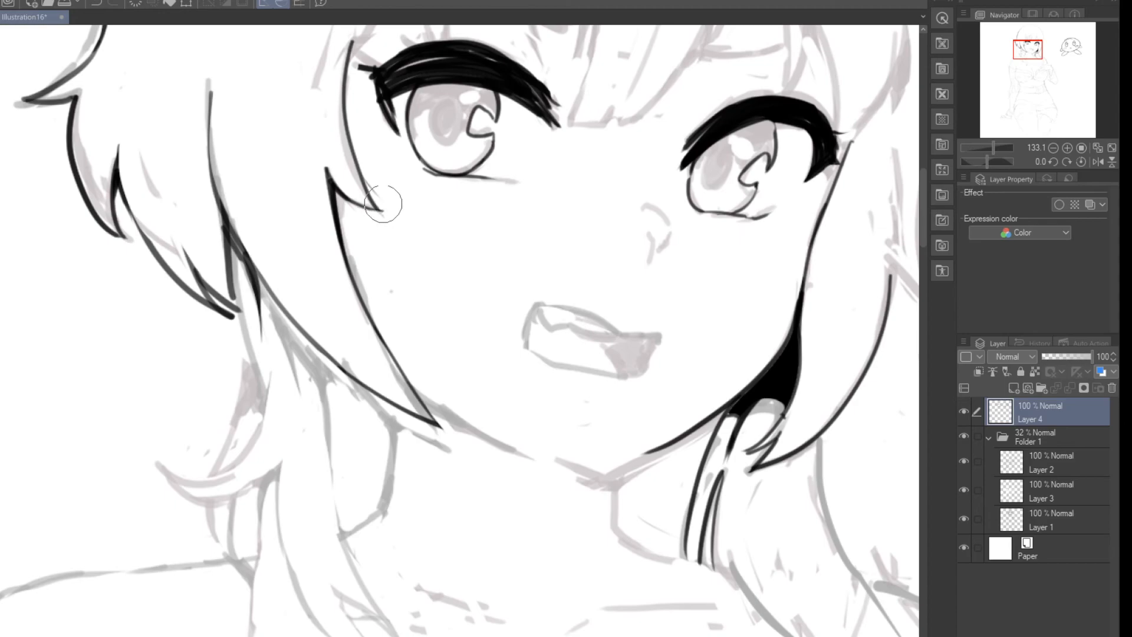
left_click_drag(396, 217, 394, 213)
key("p")
scroll(325, 113, "down", 5)
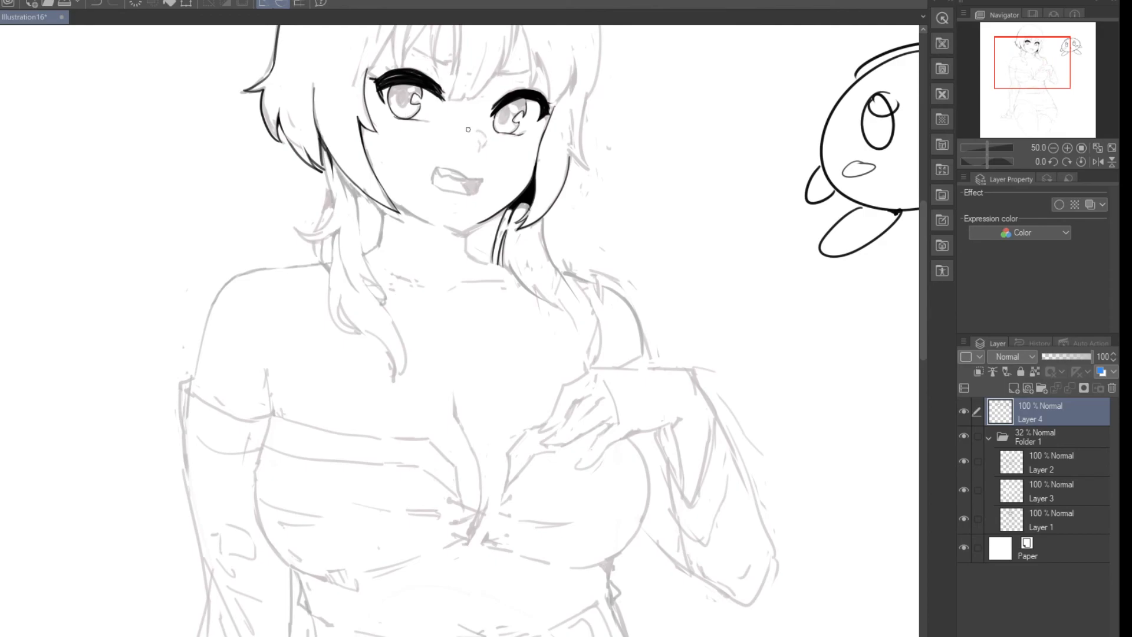
scroll(482, 137, "down", 2)
scroll(475, 82, "up", 2)
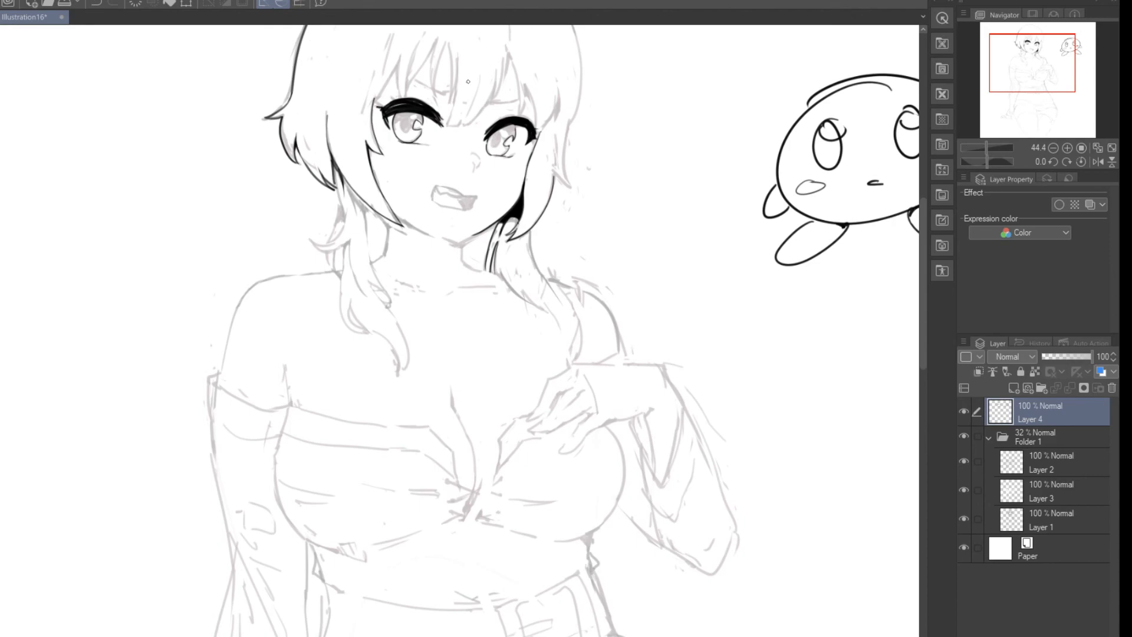
scroll(469, 81, "up", 1)
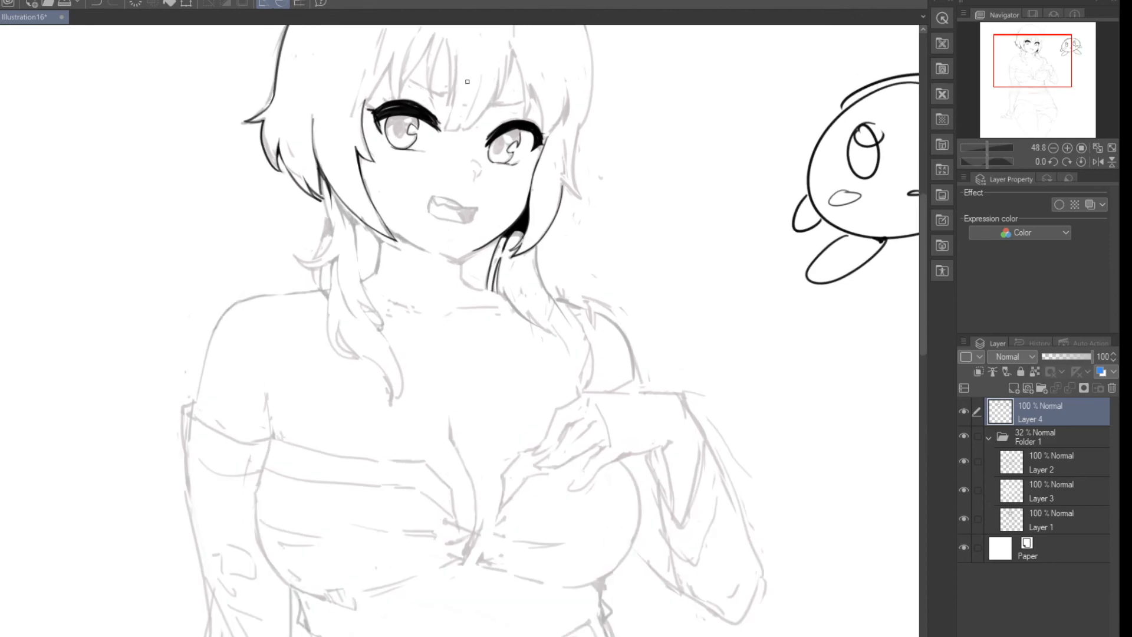